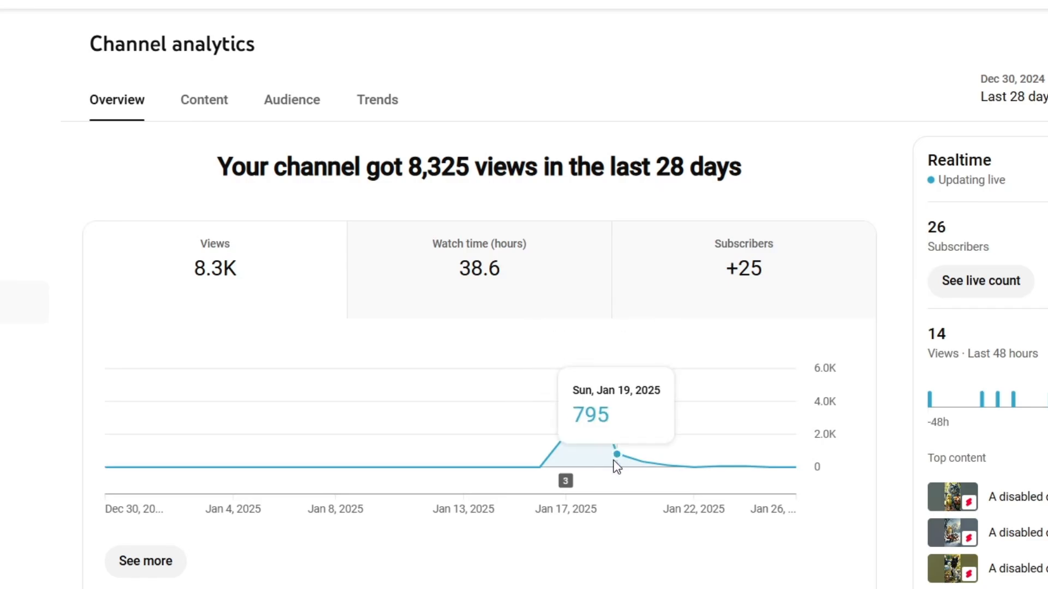
left_click(736, 285)
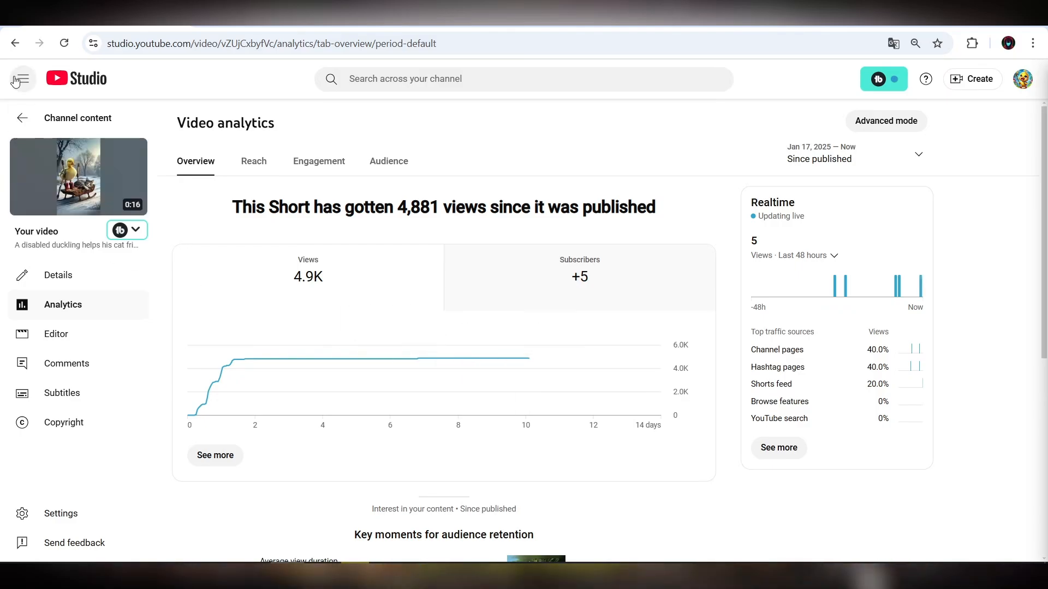
left_click(6, 22)
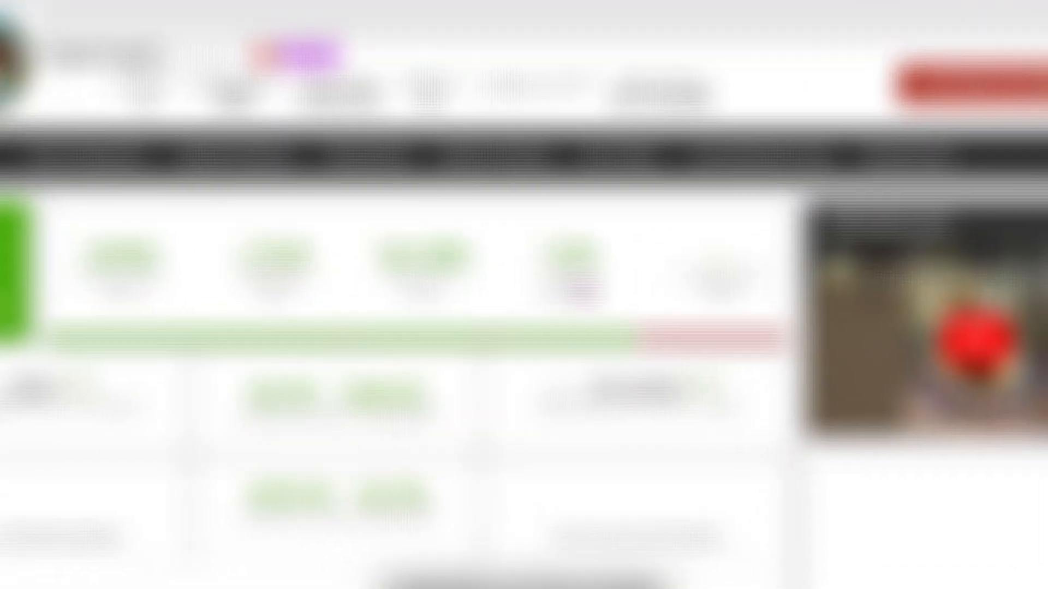
left_click_drag(571, 372, 652, 372)
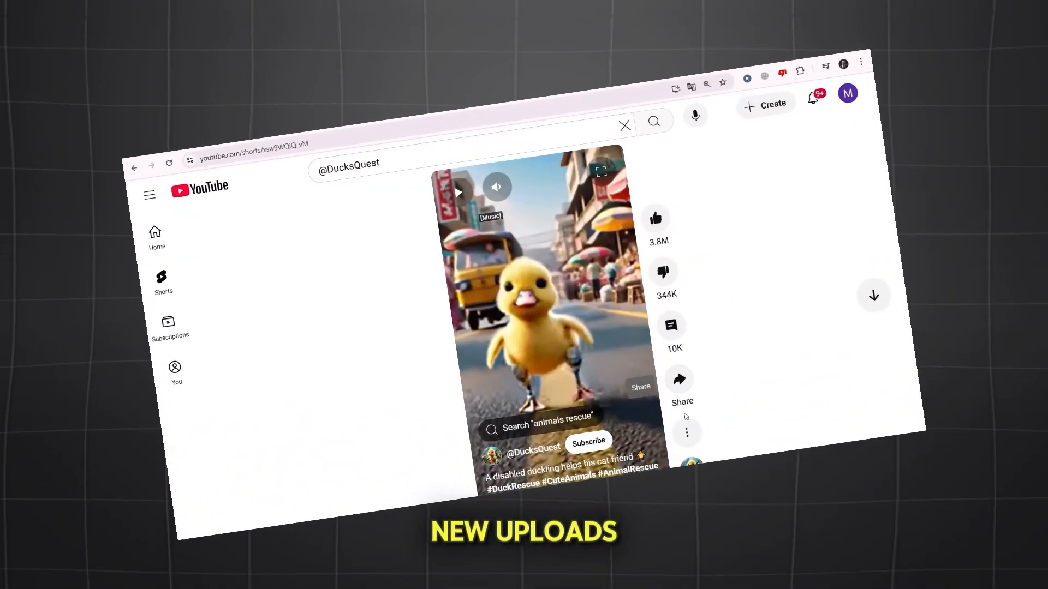
left_click(655, 385)
left_click(727, 306)
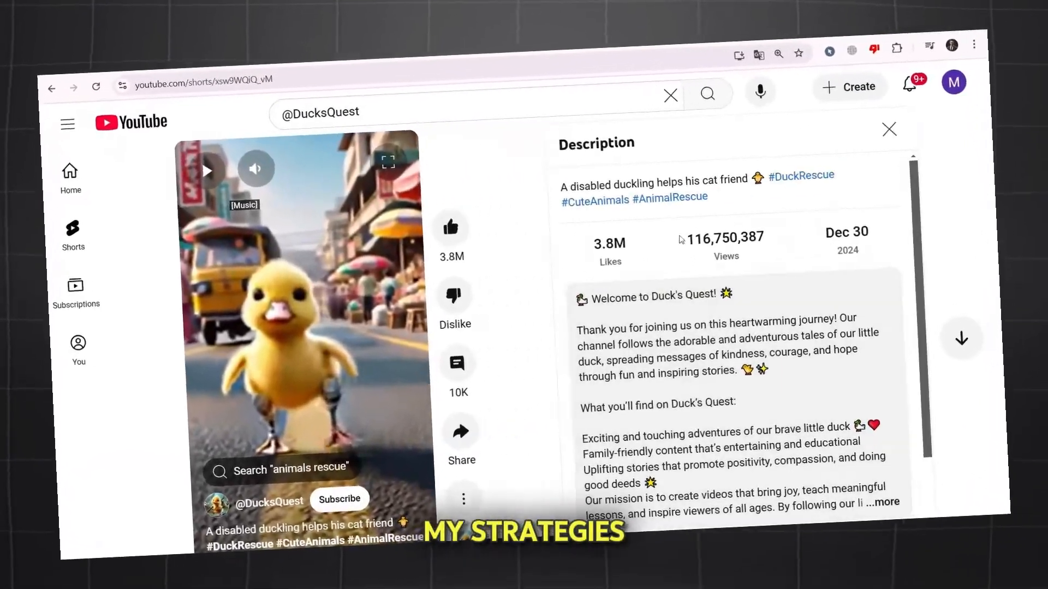
triple_click(724, 195)
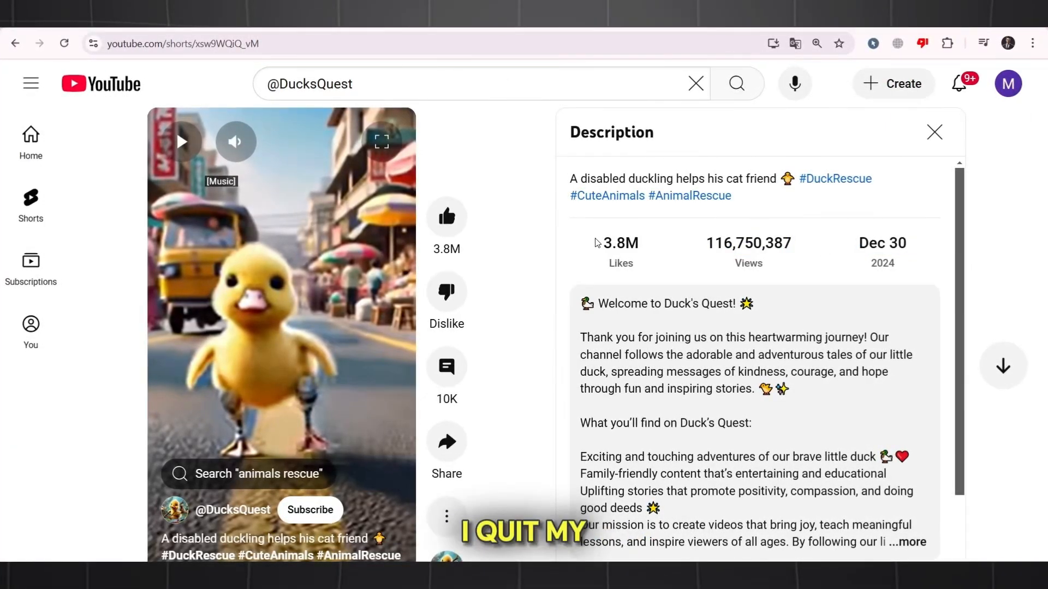
scroll(659, 288, "down", 2)
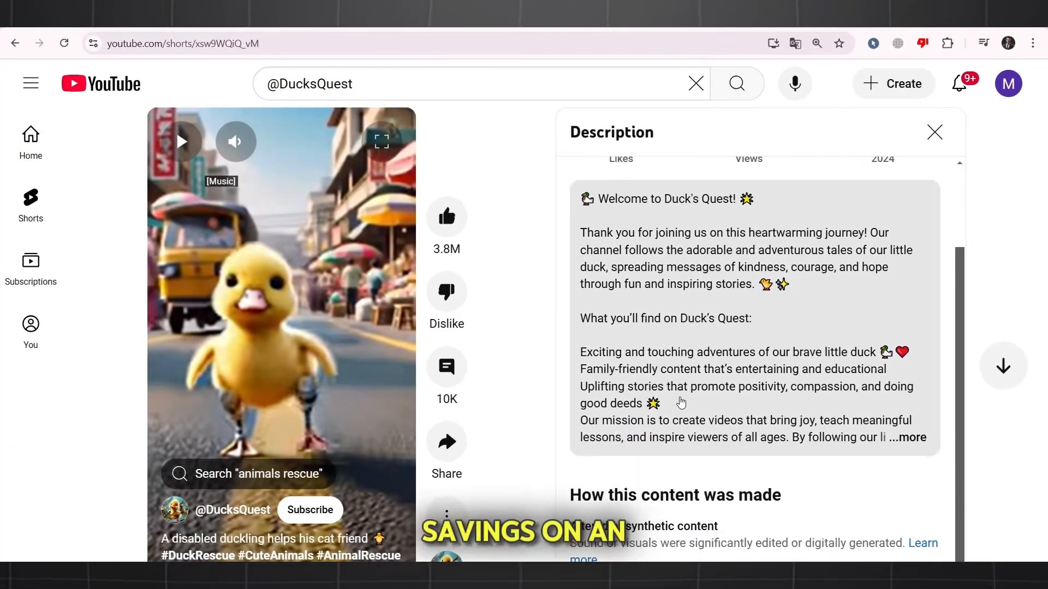
left_click(681, 403)
scroll(737, 436, "down", 3)
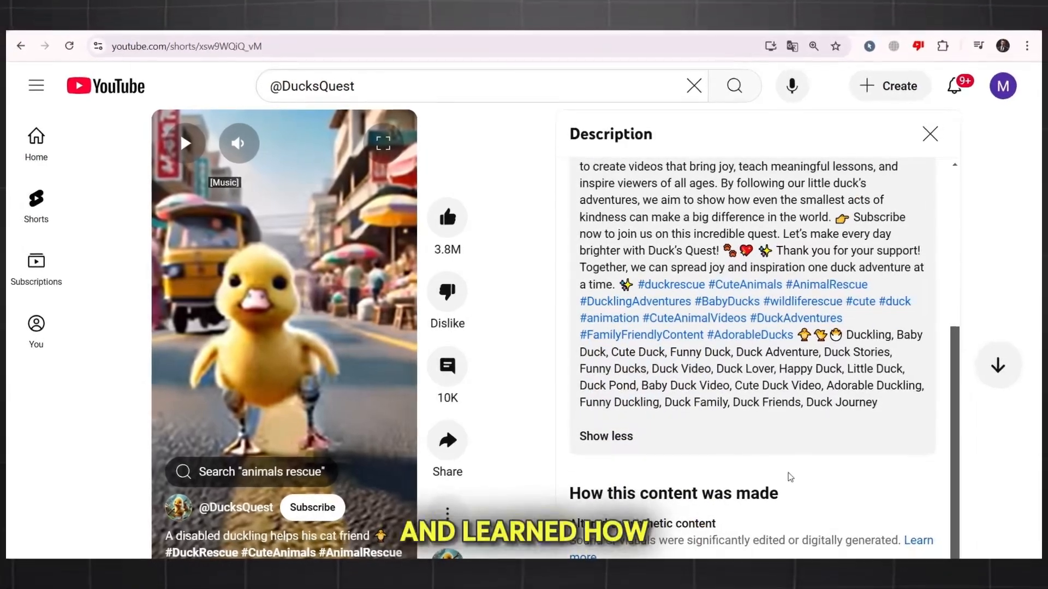
scroll(789, 477, "up", 5)
left_click(930, 133)
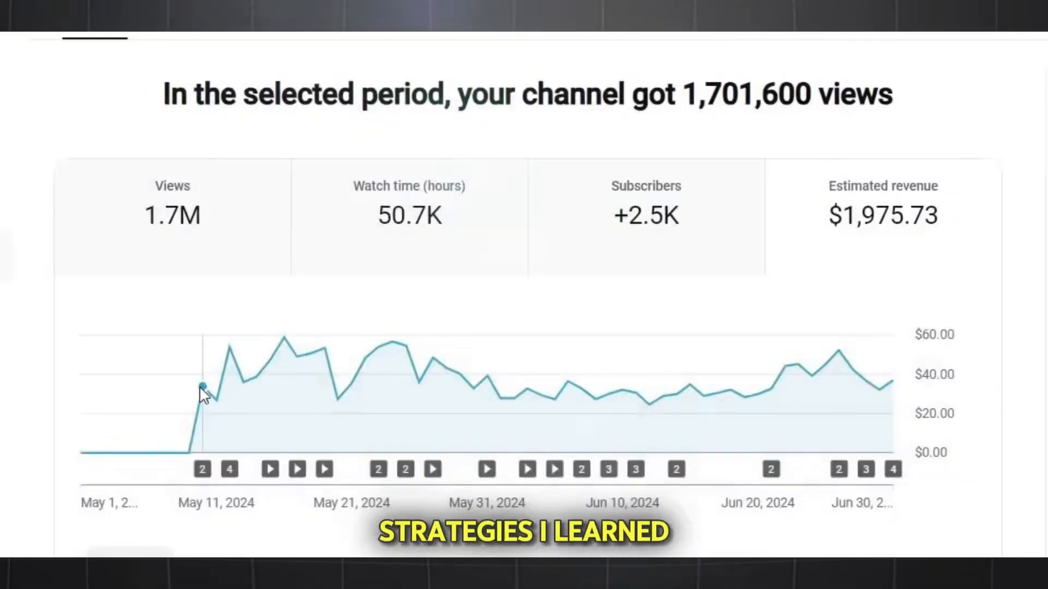
mouse_move(202, 388)
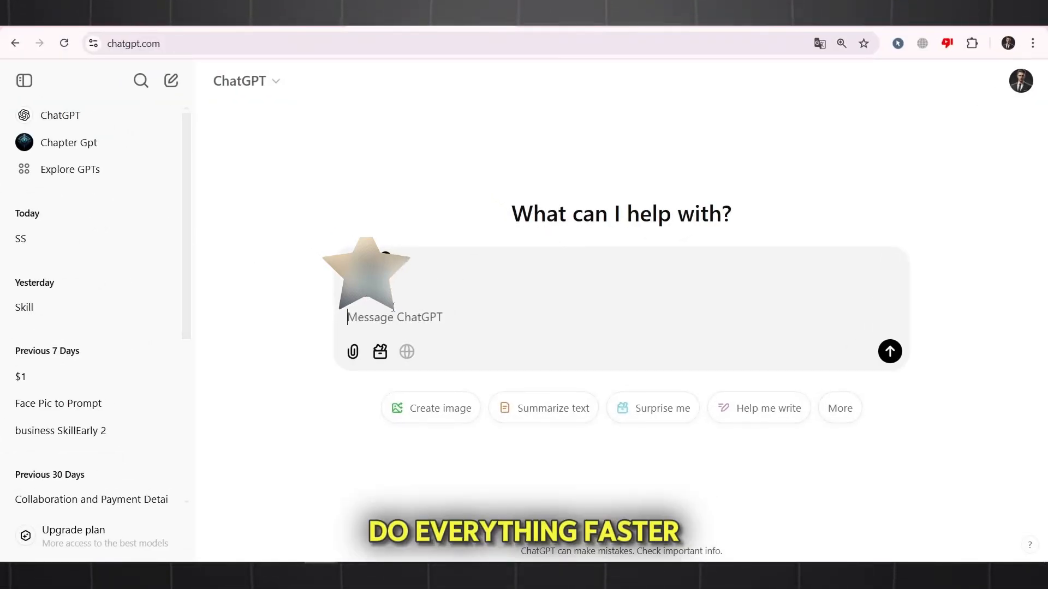
Step: Ask ChatGPT to use the picture as an example and make a 10-seed prompt like "A disabled duckling helps his cat friend."
key("ctrl+v")
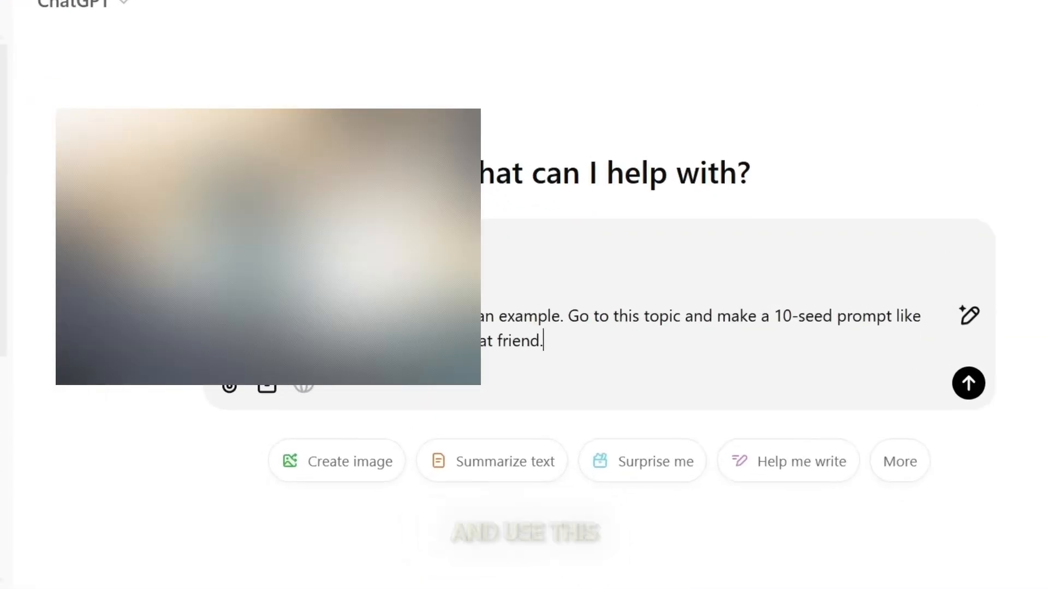
left_click_drag(480, 324, 1009, 323)
left_click(580, 366)
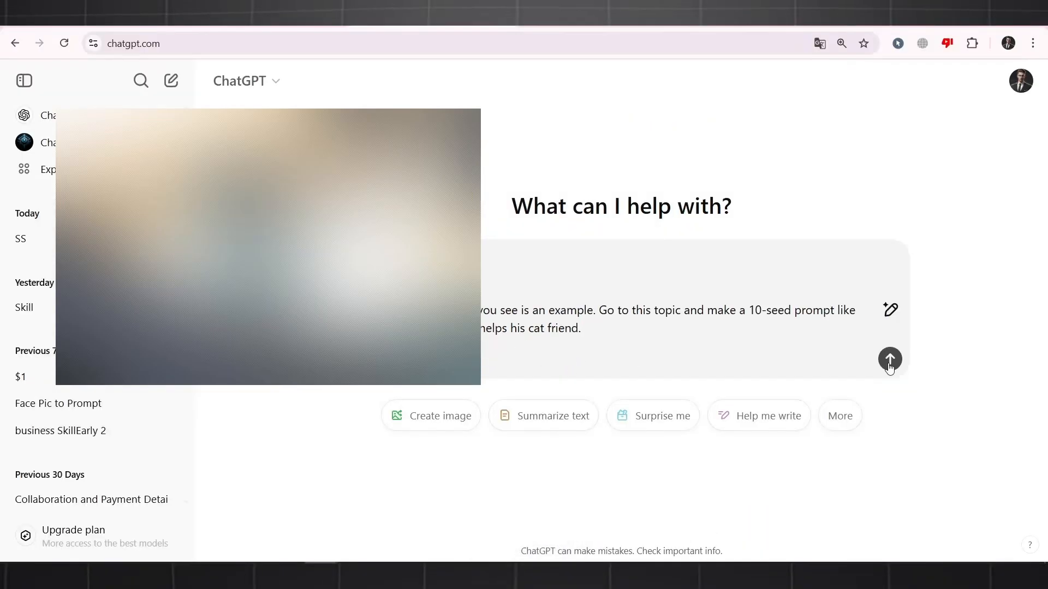
key("Return")
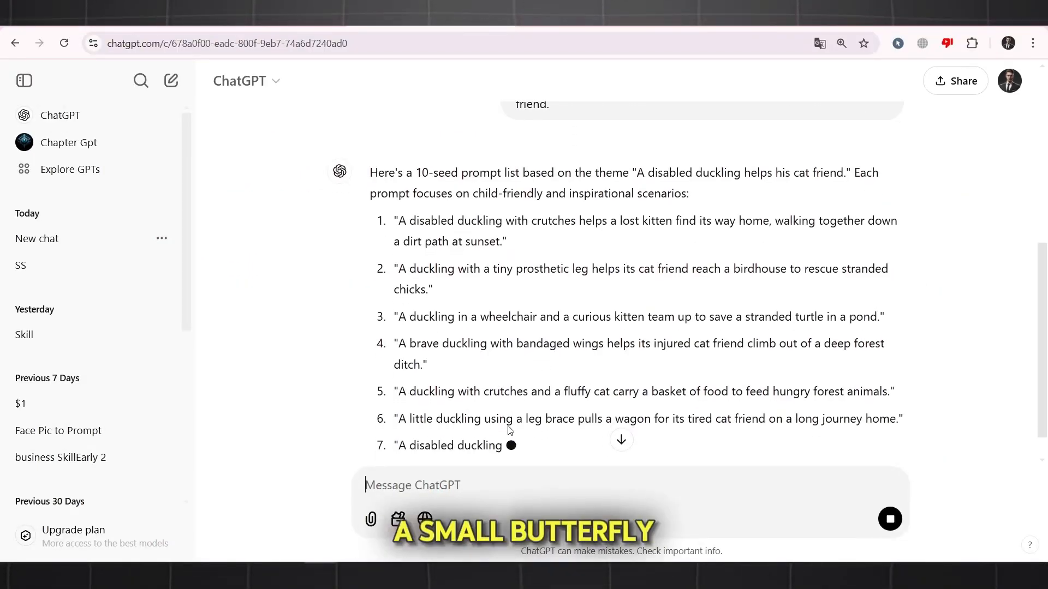
Step: Read through ChatGPT's list of duckling and cat prompts, from the introduction through the first two ideas
scroll(509, 428, "up", 2)
scroll(380, 307, "down", 1)
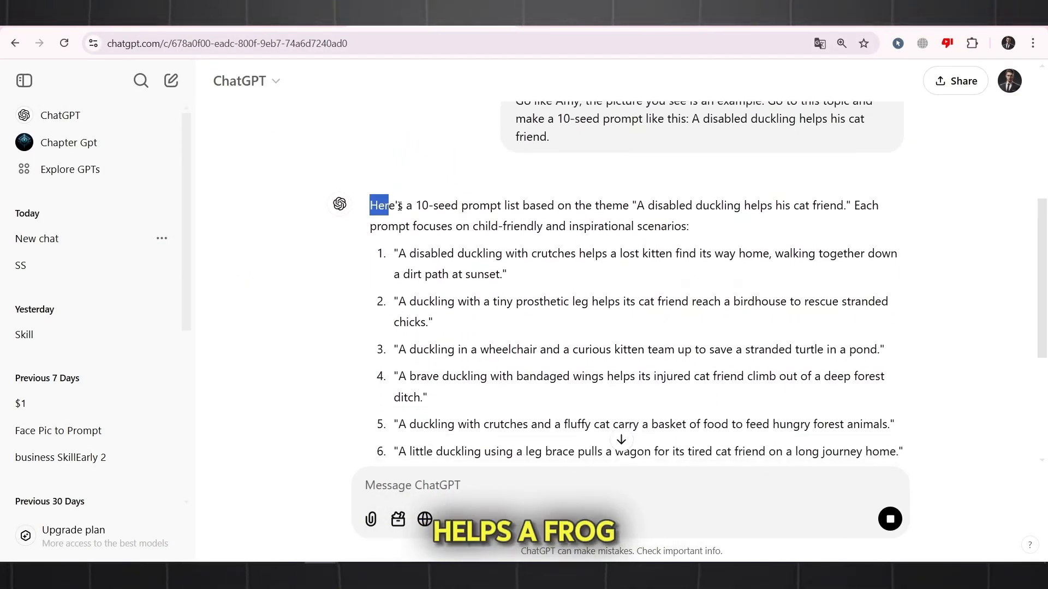
left_click_drag(399, 206, 732, 227)
scroll(386, 132, "down", 3)
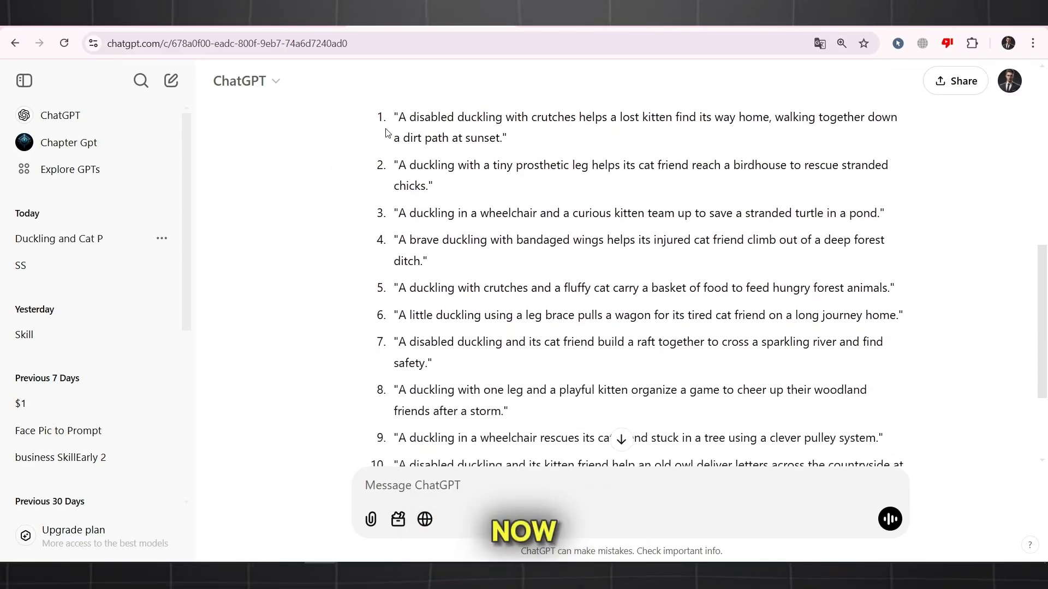
left_click_drag(394, 117, 543, 142)
left_click_drag(394, 165, 451, 185)
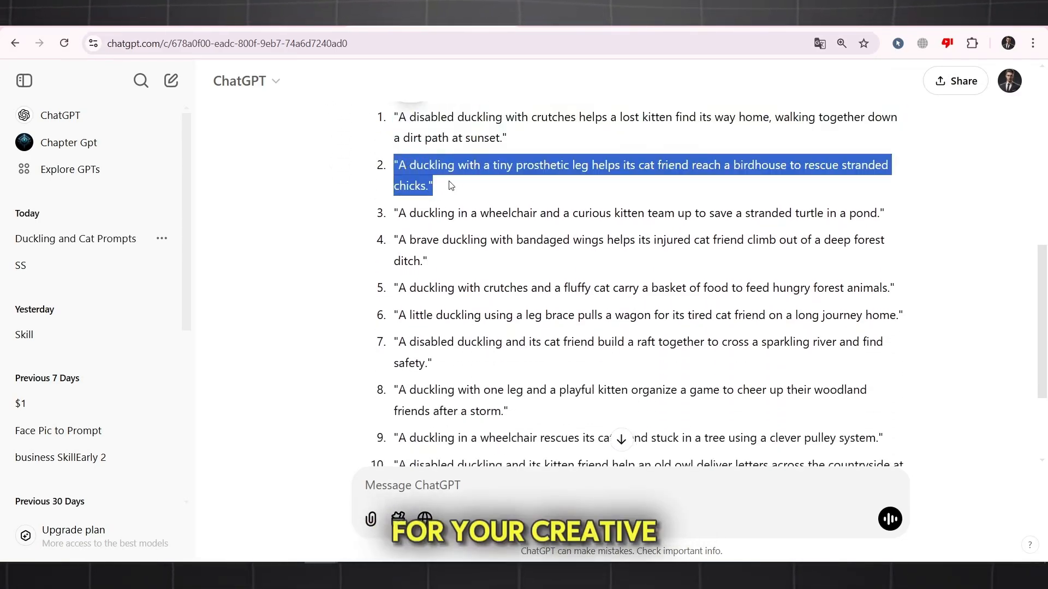
left_click(463, 193)
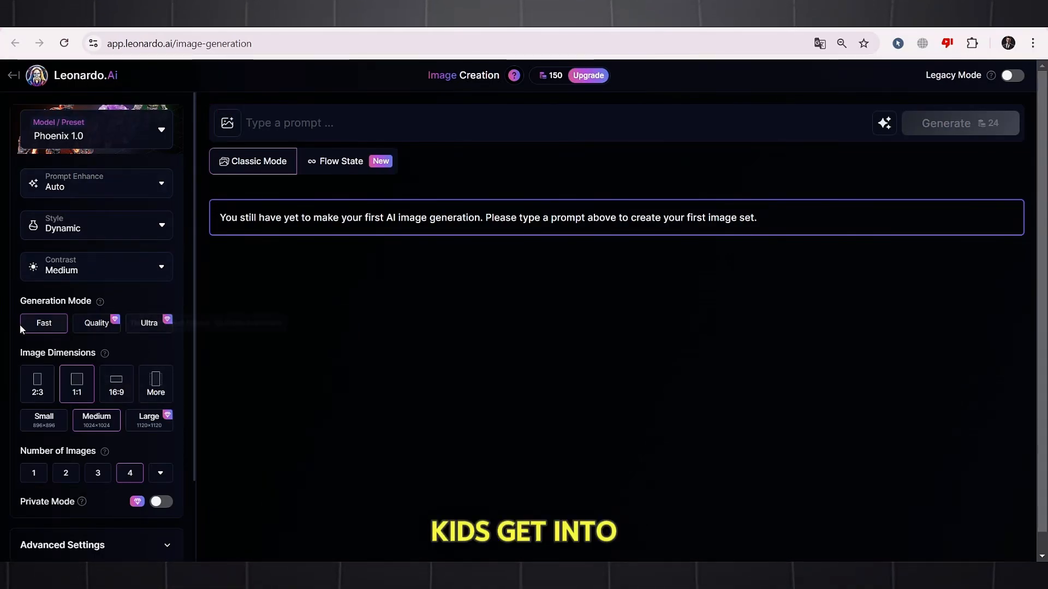
Step: In Leonardo.Ai, set the image dimensions to the TikTok (9:16) aspect ratio and dismiss the subscription offer
left_click(159, 385)
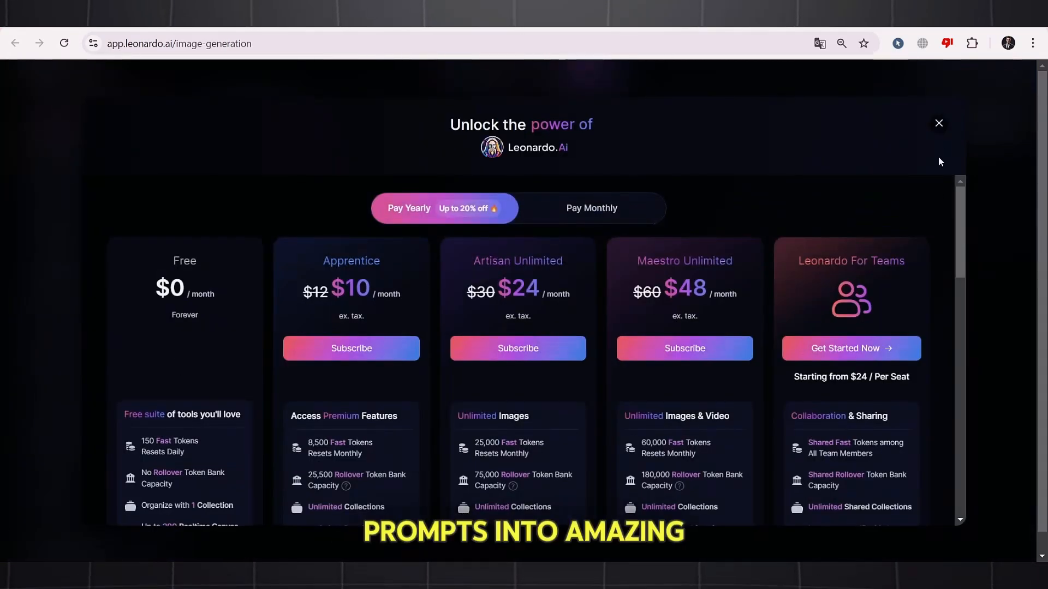
left_click(938, 122)
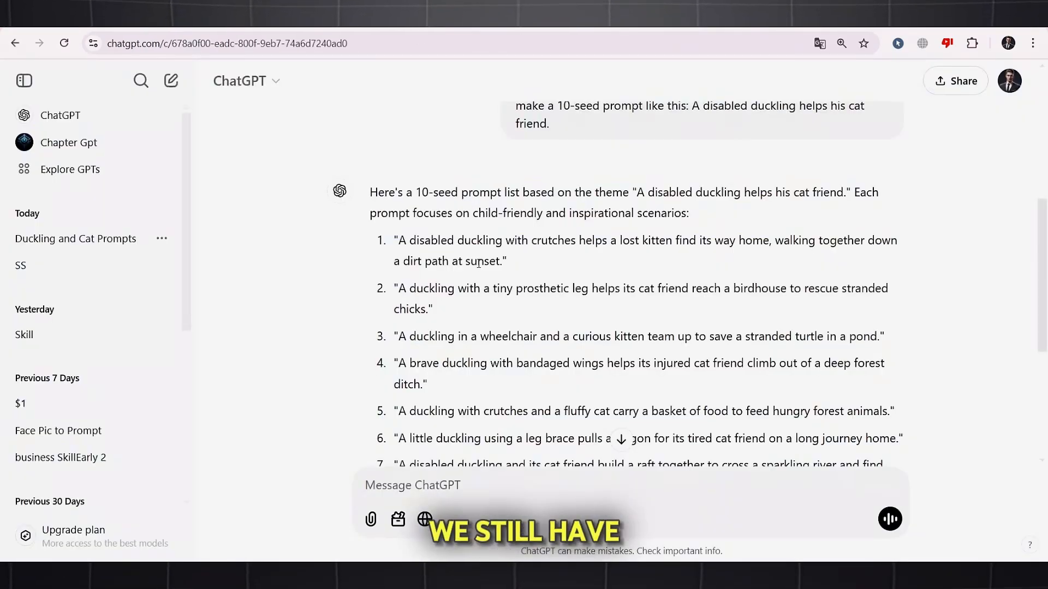
Step: Generate Leonardo.Ai images from ChatGPT's first prompt, about a disabled duckling with crutches helping a lost kitten find its way home, keeping Phoenix 1.0
triple_click(476, 264)
key("ctrl+c")
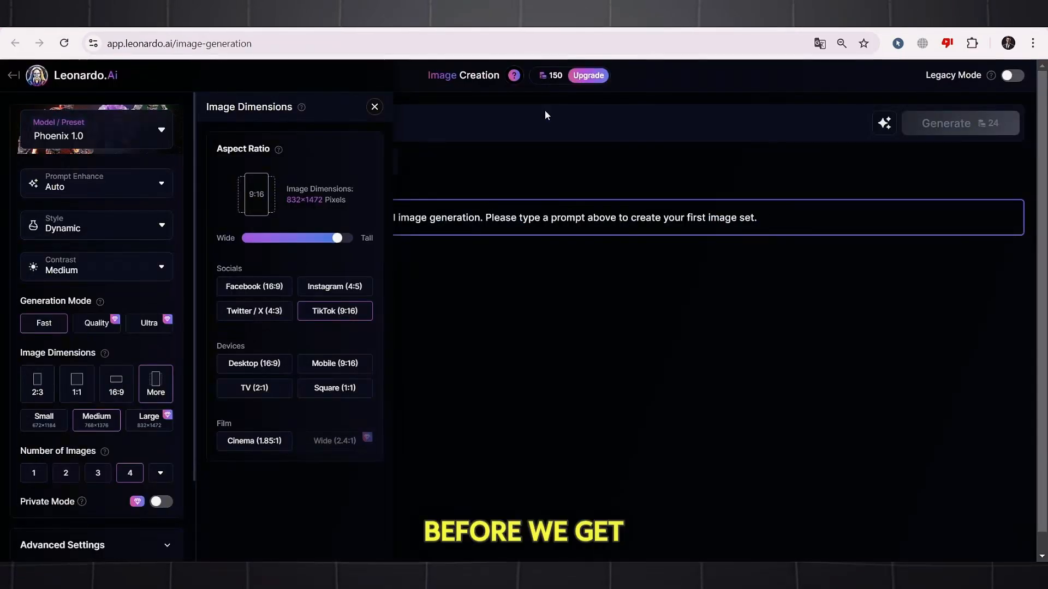
left_click(513, 192)
left_click(89, 134)
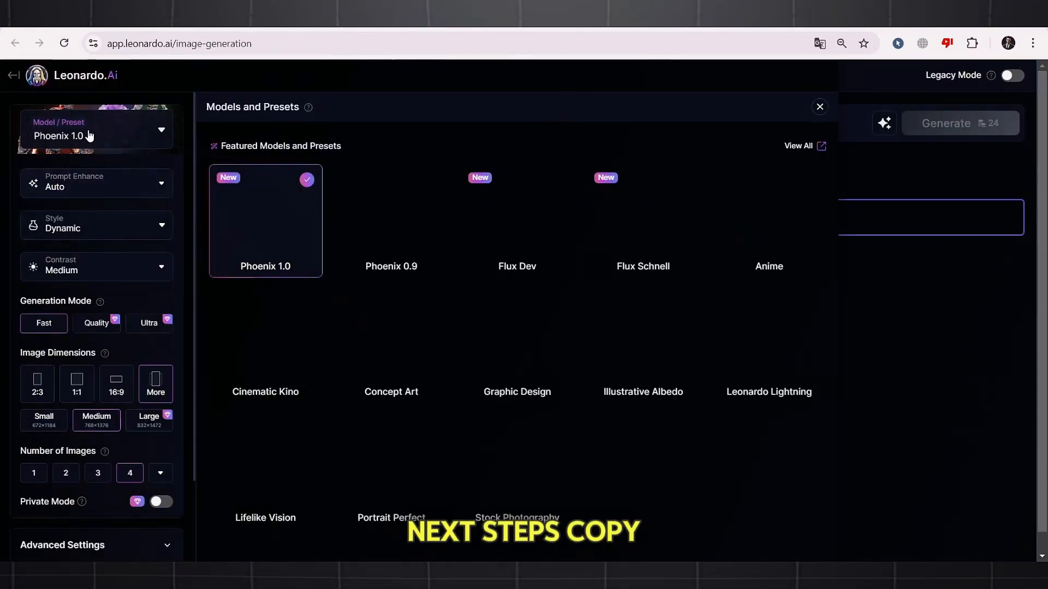
left_click(866, 323)
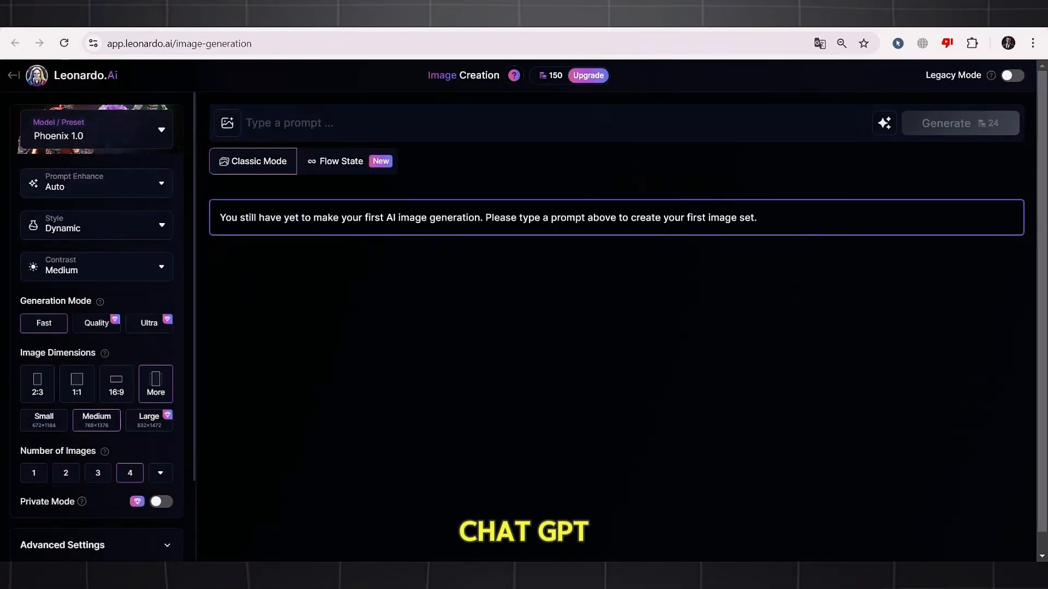
key("ctrl+v")
key("BackSpace")
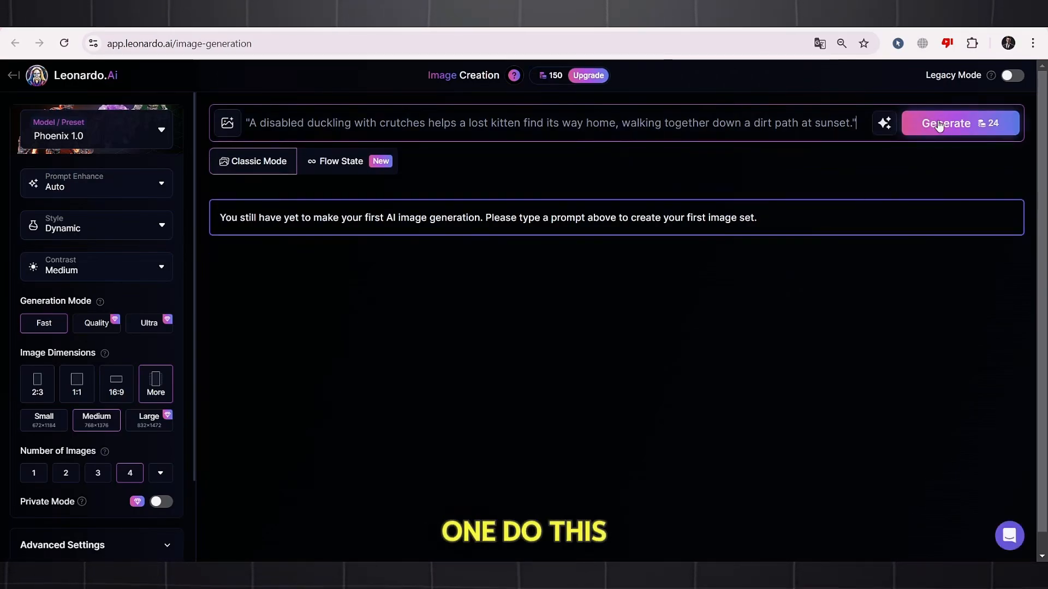
left_click(939, 125)
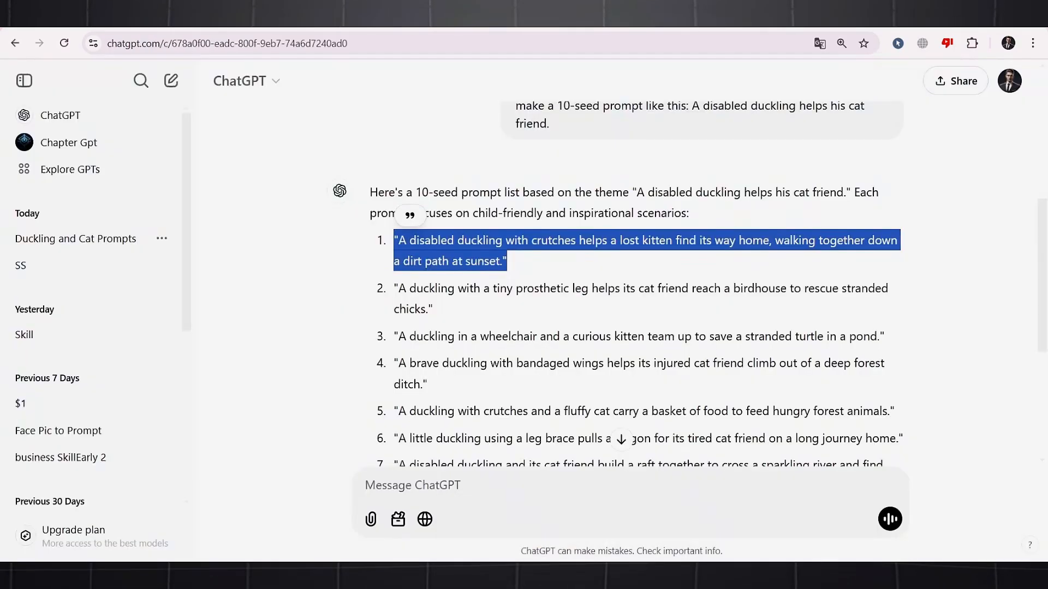
Step: Generate images from ChatGPT's second prompt, "A duckling with a tiny prosthetic leg helps its cat friend reach a birdhouse to rescue stranded chicks."
left_click(452, 288)
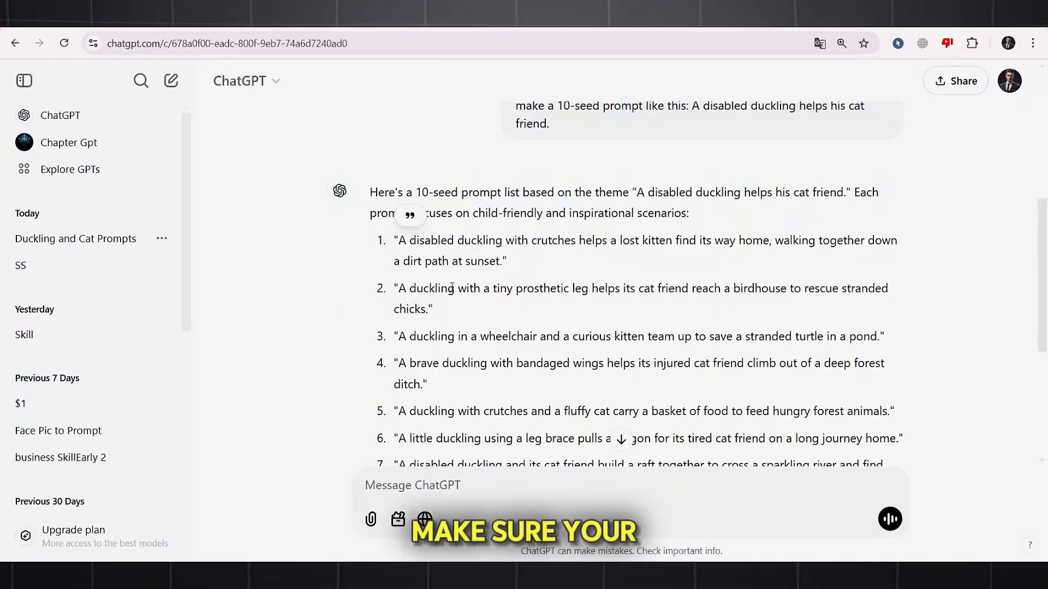
triple_click(451, 287)
right_click(452, 288)
left_click(475, 299)
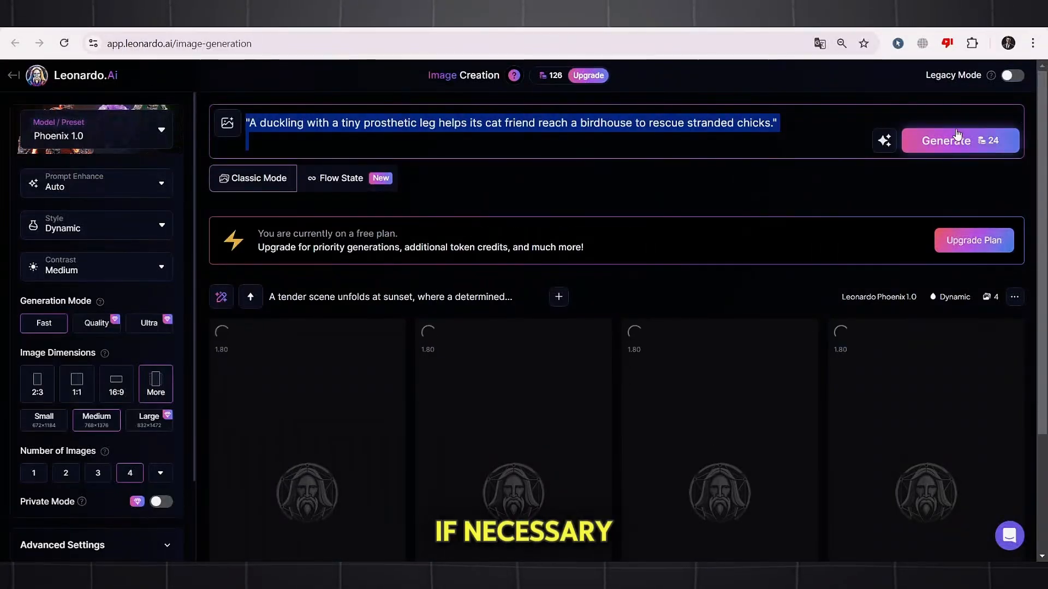
left_click(952, 124)
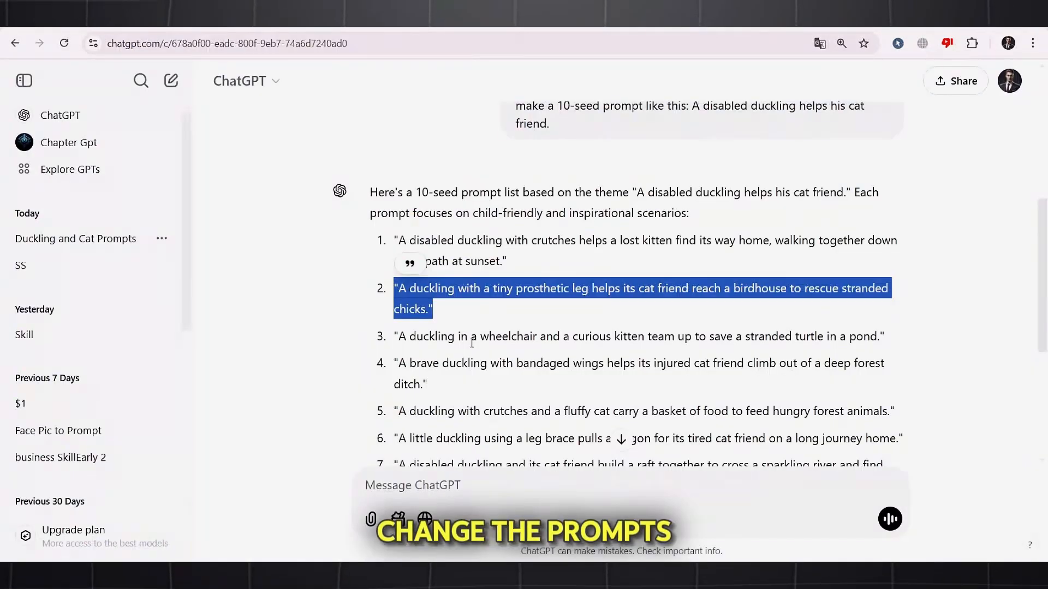
Step: Generate images from ChatGPT's third prompt, "A duckling in a wheelchair and a curious kitten team up to save a stranded turtle in a pond."
triple_click(471, 339)
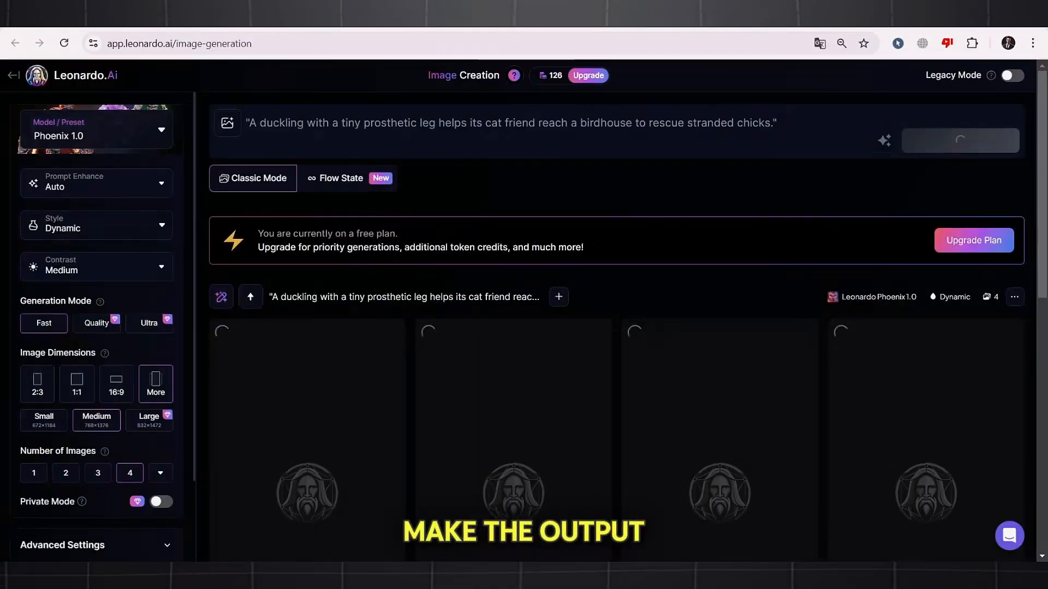
key("ctrl+a")
key("ctrl+v")
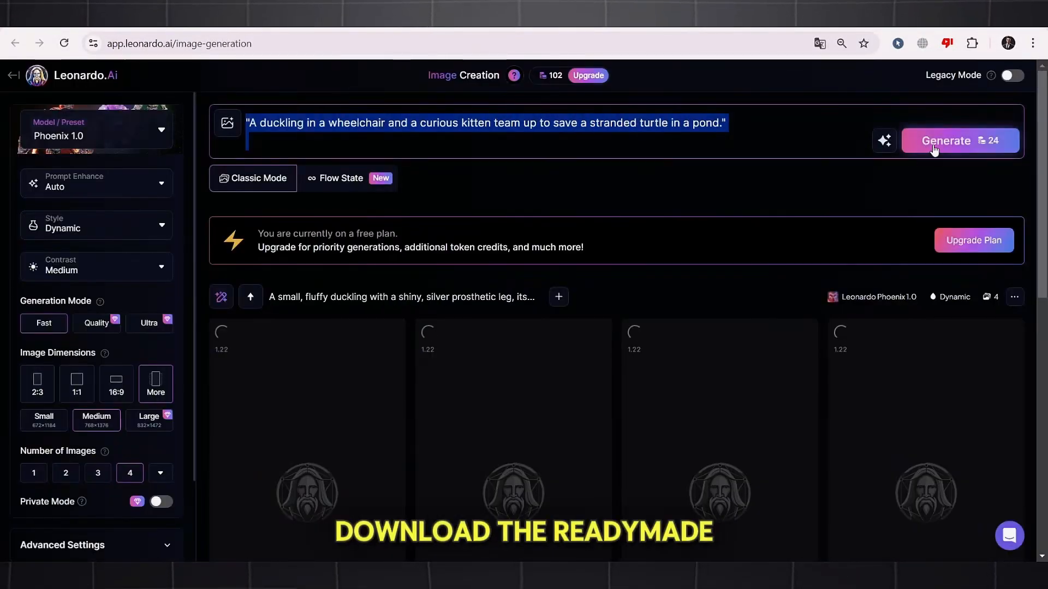
left_click(934, 146)
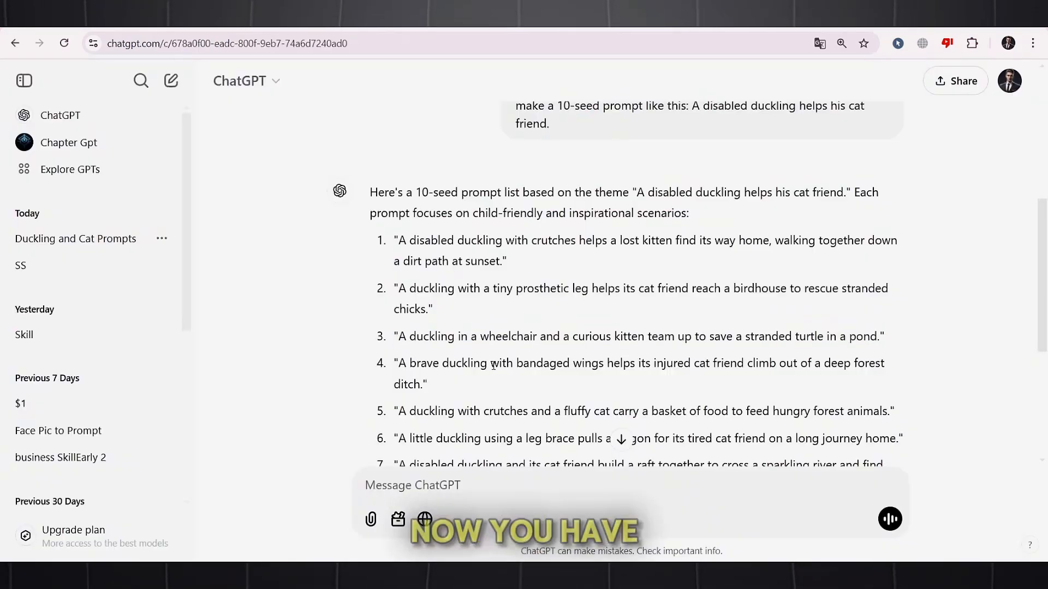
Step: Generate images from ChatGPT's fourth prompt, "A brave duckling with bandaged wings helps its injured cat friend climb out of a deep forest ditch."
triple_click(494, 365)
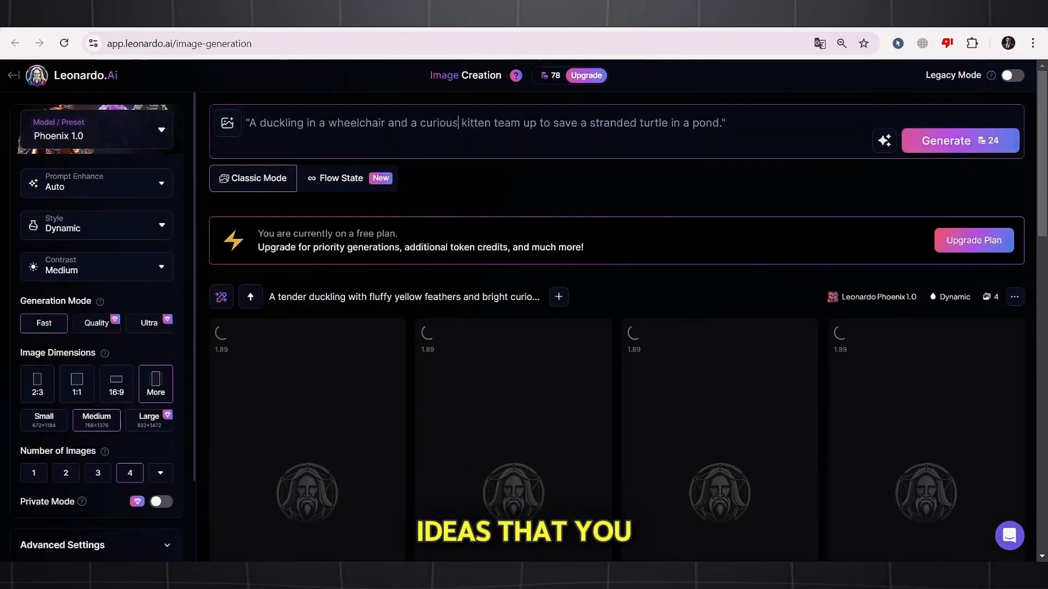
key("ctrl+a")
key("ctrl+v")
left_click(935, 142)
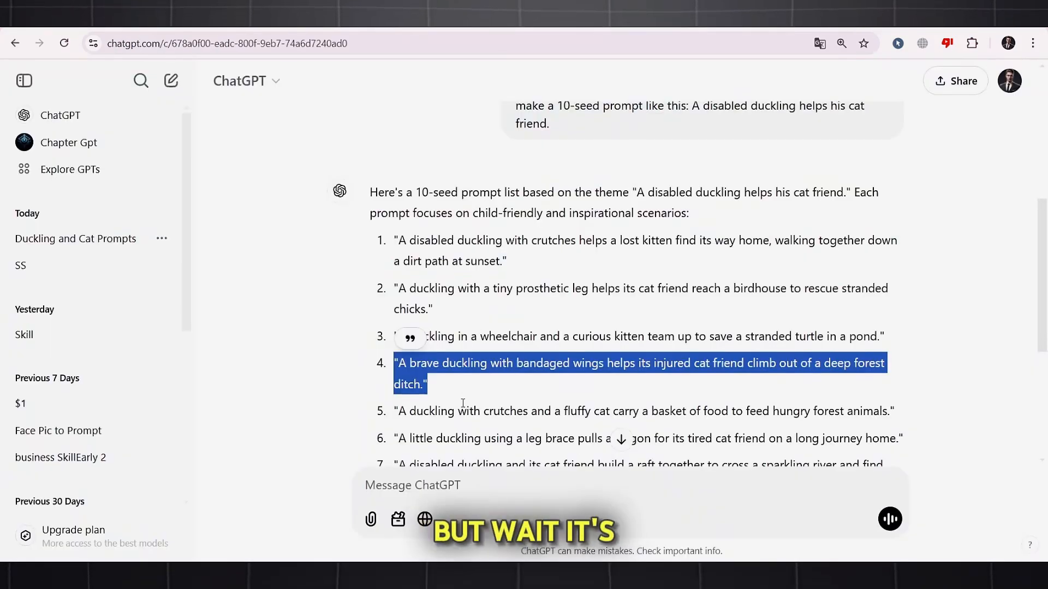
Step: Generate images from ChatGPT's fifth prompt, "A duckling with crutches and a fluffy cat carry a basket of food to feed hungry forest animals."
triple_click(463, 411)
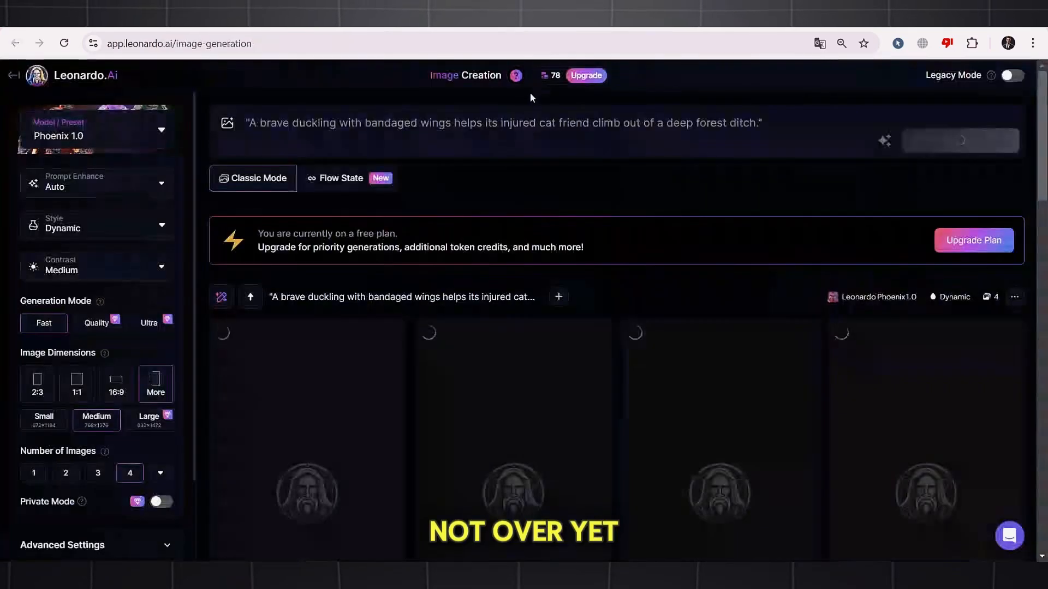
key("ctrl+a")
key("ctrl+v")
left_click(940, 143)
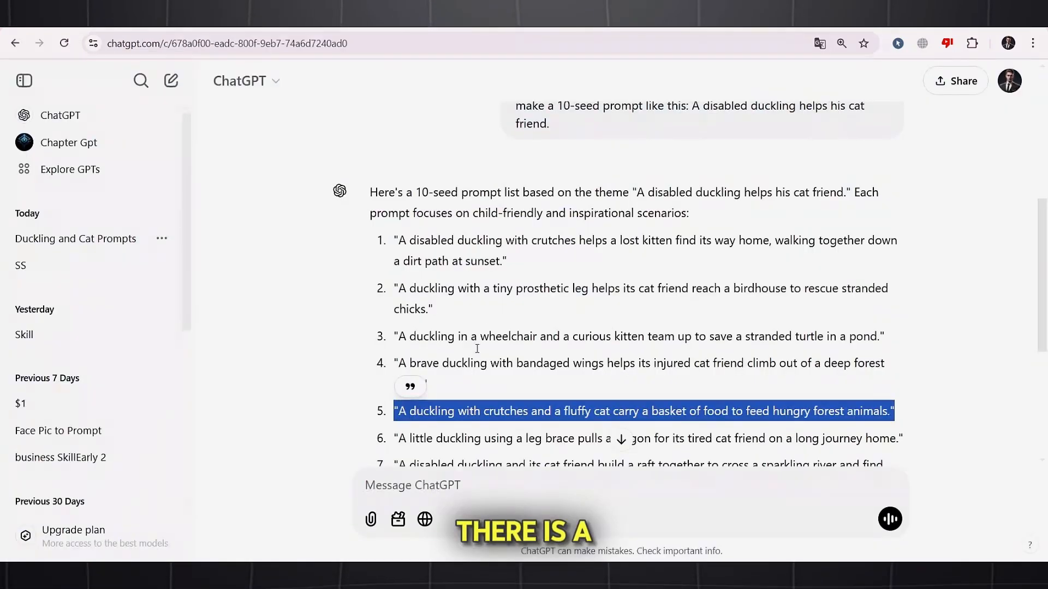
Step: Generate images from ChatGPT's sixth prompt, "A little duckling using a leg brace pulls a wagon for its tired cat friend on a long journey home."
triple_click(468, 439)
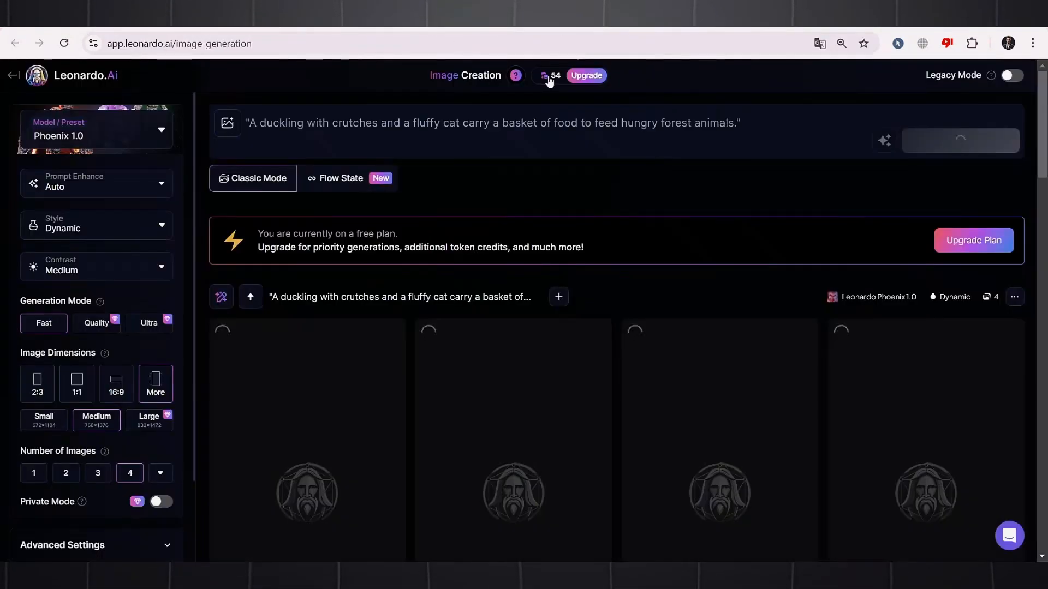
key("ctrl+a")
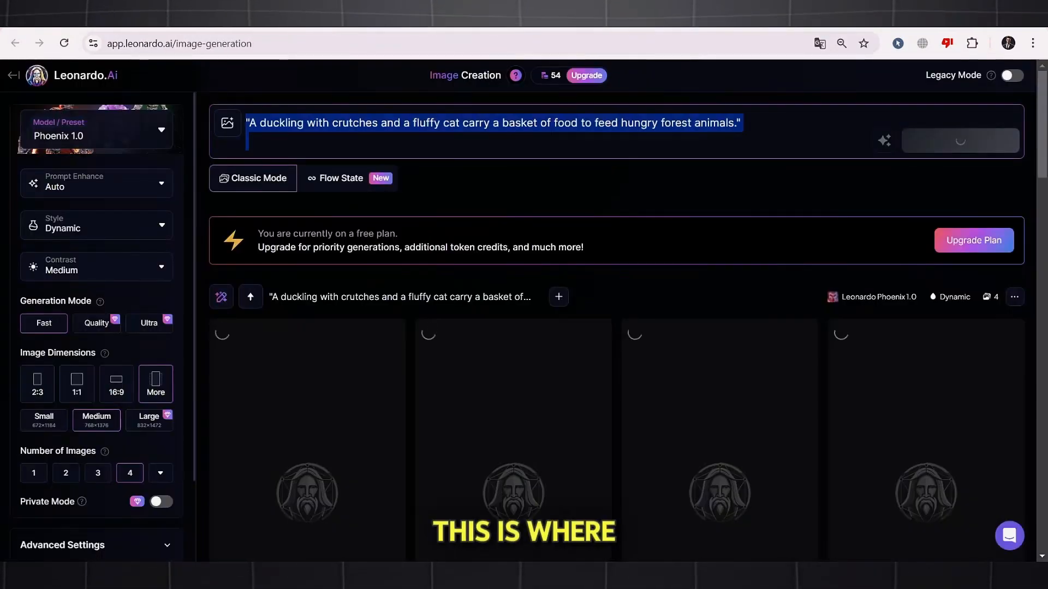
key("ctrl+v")
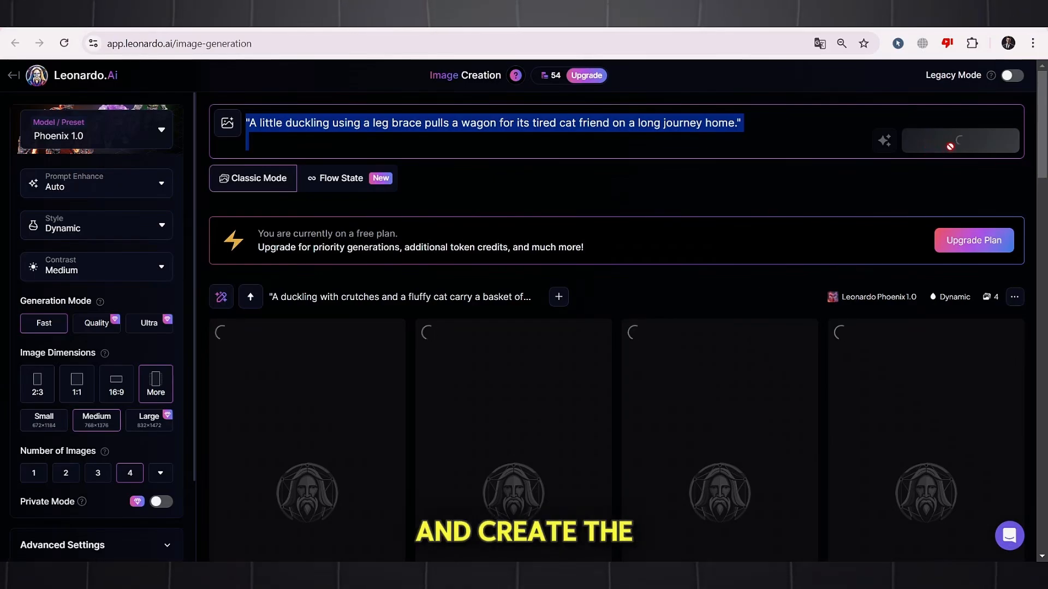
left_click(947, 143)
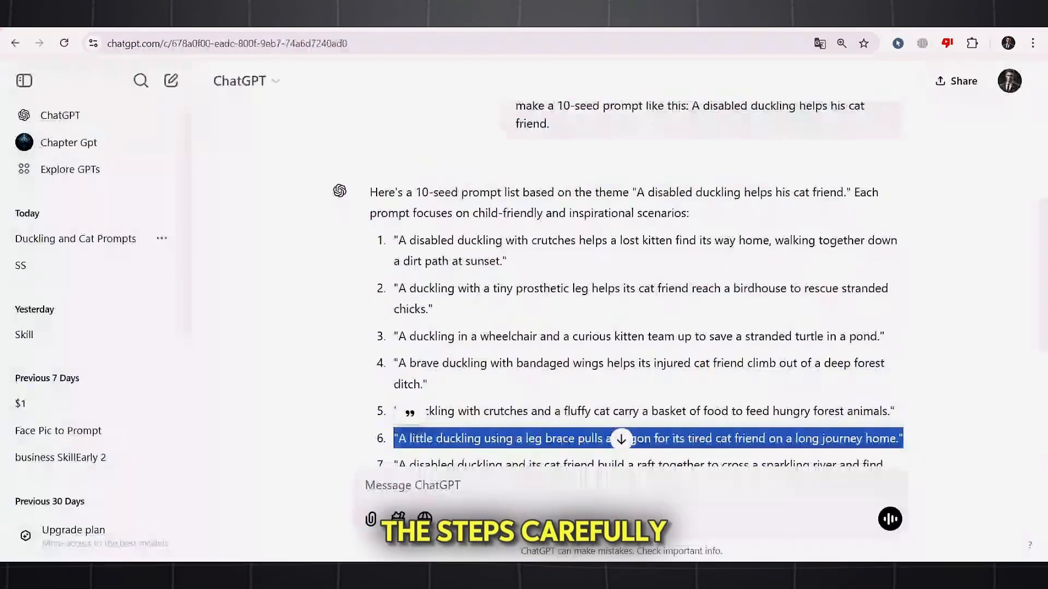
Step: Select another duckling-and-cat prompt further down ChatGPT's seed prompt list
scroll(546, 246, "down", 5)
triple_click(458, 192)
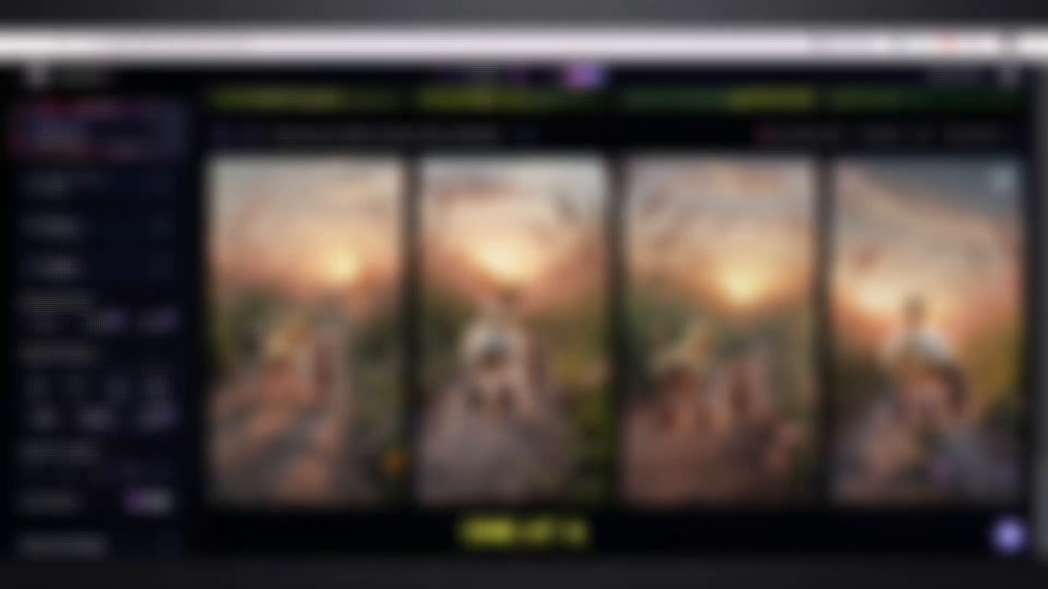
Step: Review the generated duckling-and-cat image sets in Leonardo.Ai, from the oldest to the newest
scroll(927, 357, "up", 9)
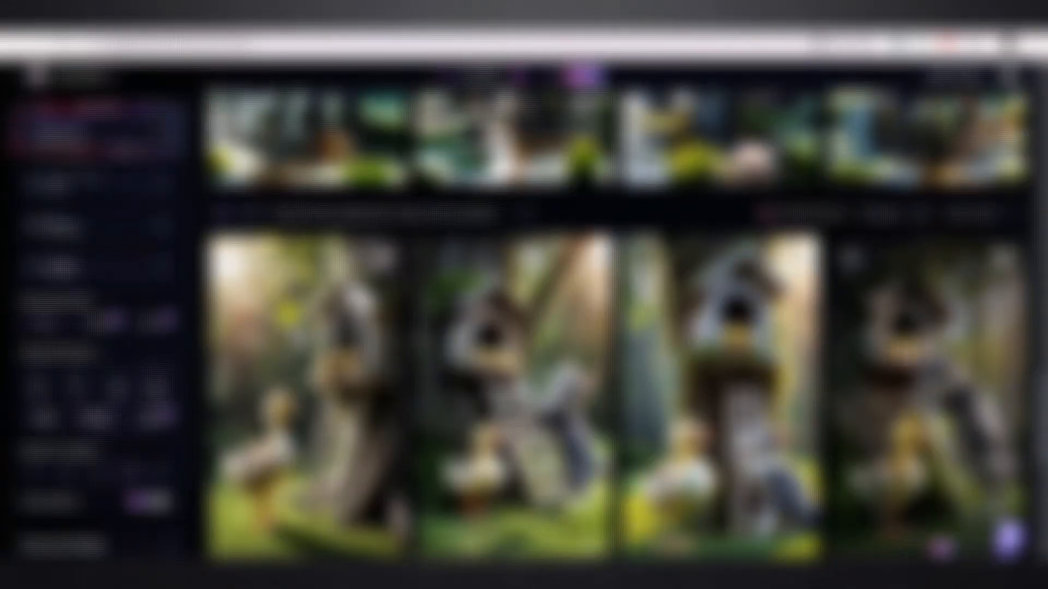
scroll(927, 357, "up", 6)
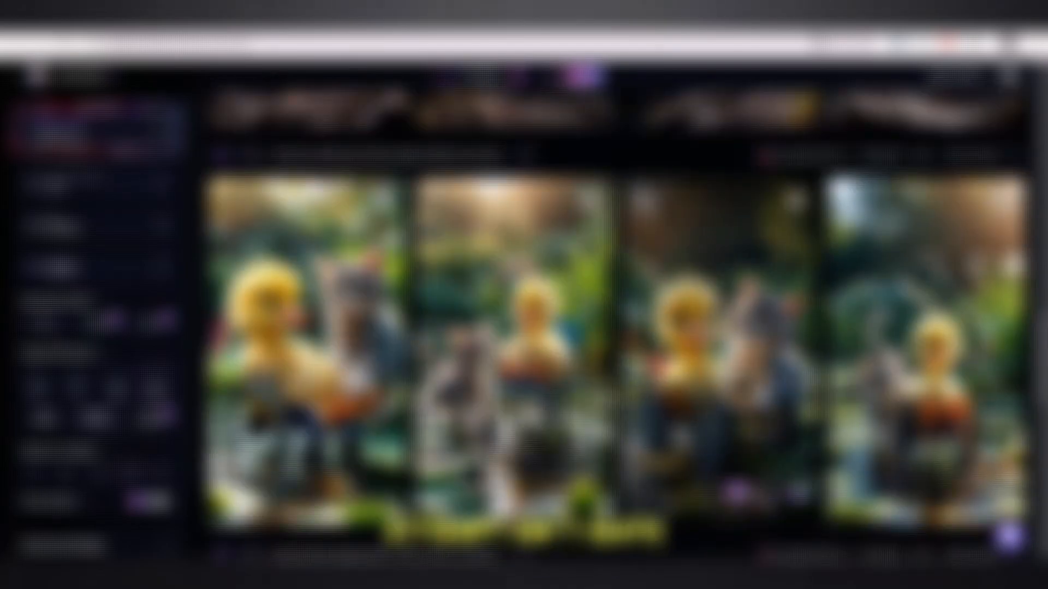
scroll(928, 357, "up", 6)
scroll(331, 432, "up", 12)
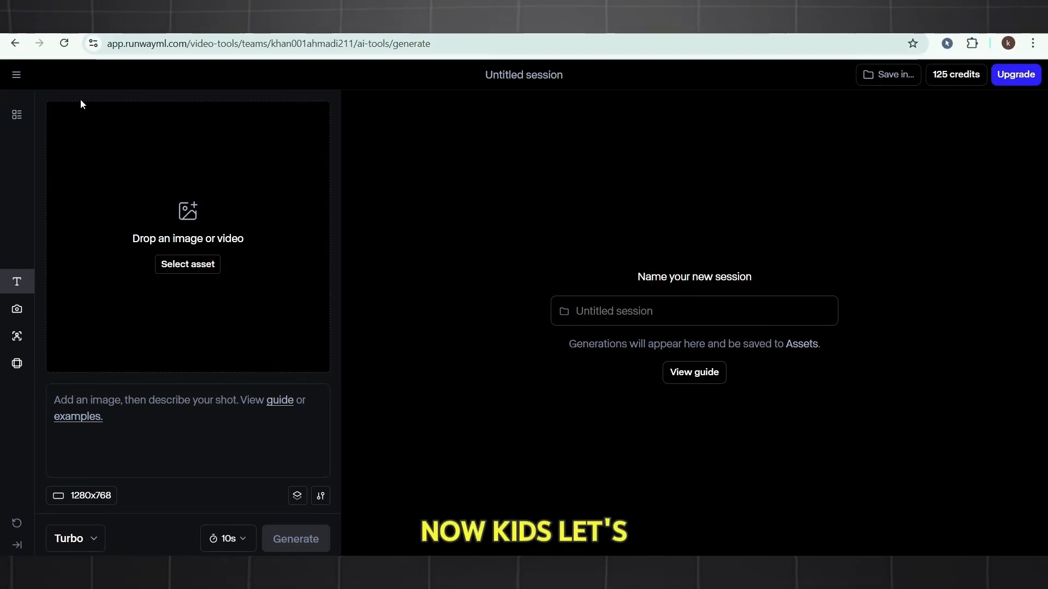
Step: Switch to Runway, upload a duckling-and-cat image as the video source and choose the Turbo model
left_click(187, 264)
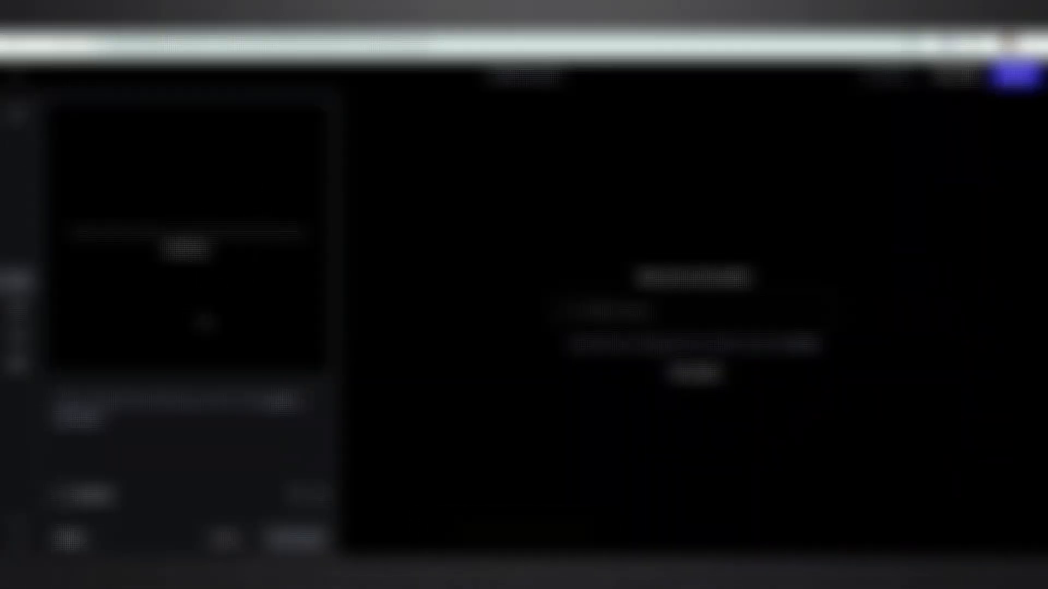
left_click(221, 502)
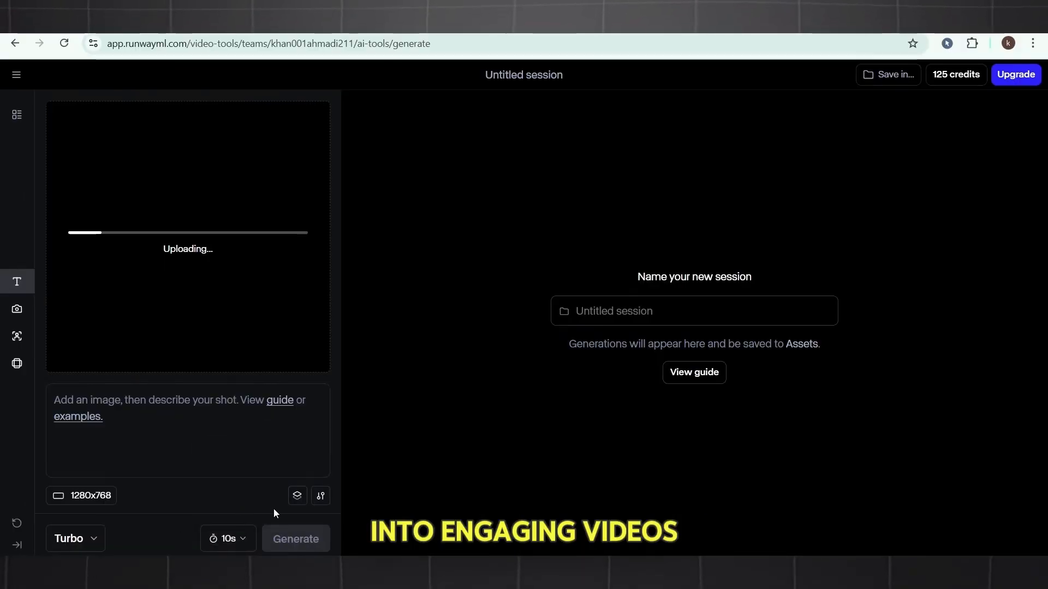
left_click(73, 539)
left_click(130, 541)
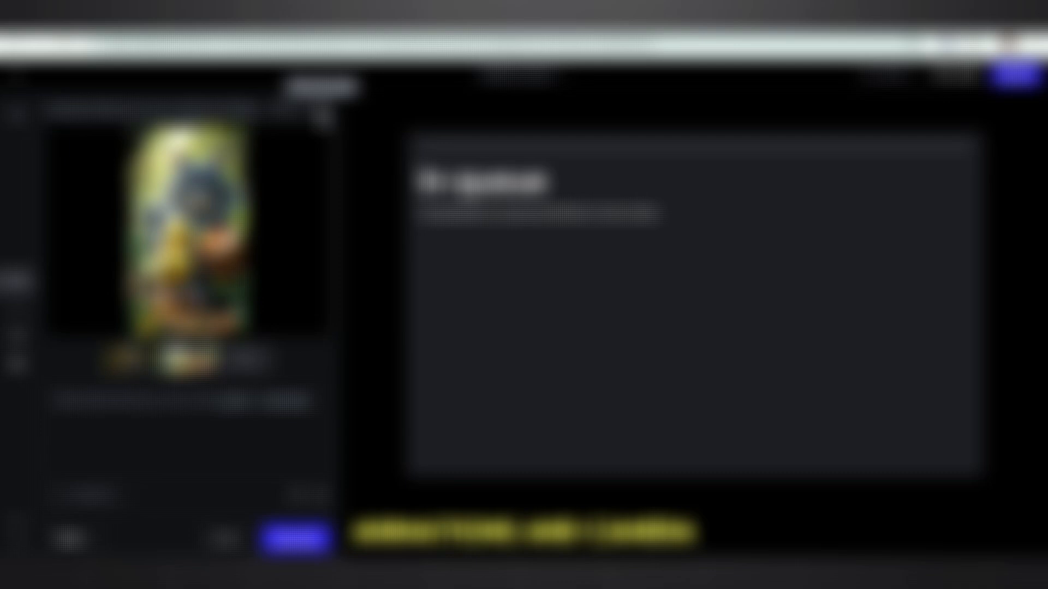
Step: Replace the source image with the sunset duckling-and-kitten image and generate a 10-second Turbo video from it
left_click(322, 111)
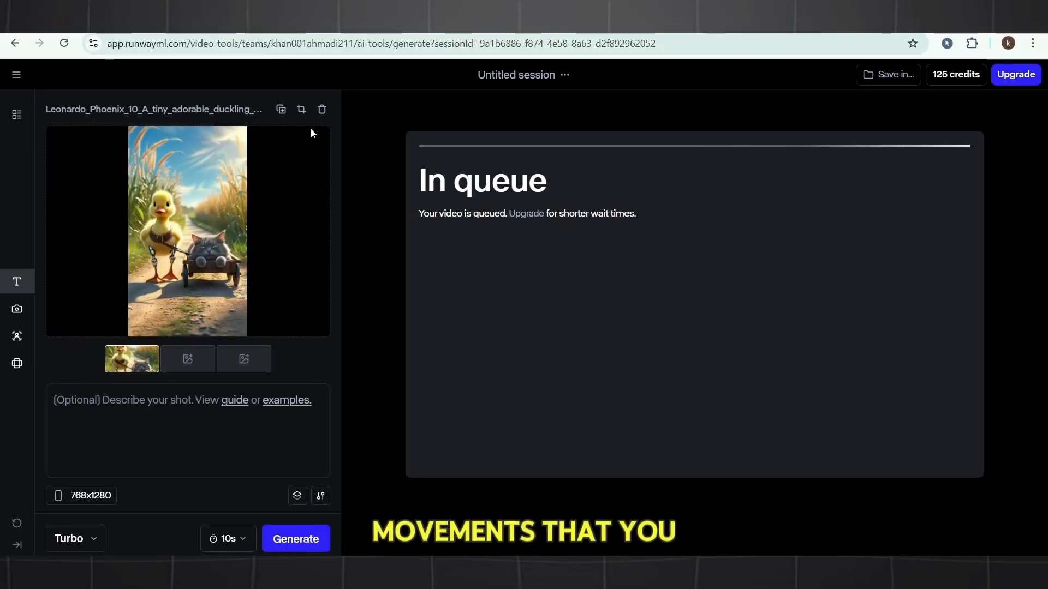
left_click(322, 111)
left_click(187, 239)
double_click(789, 213)
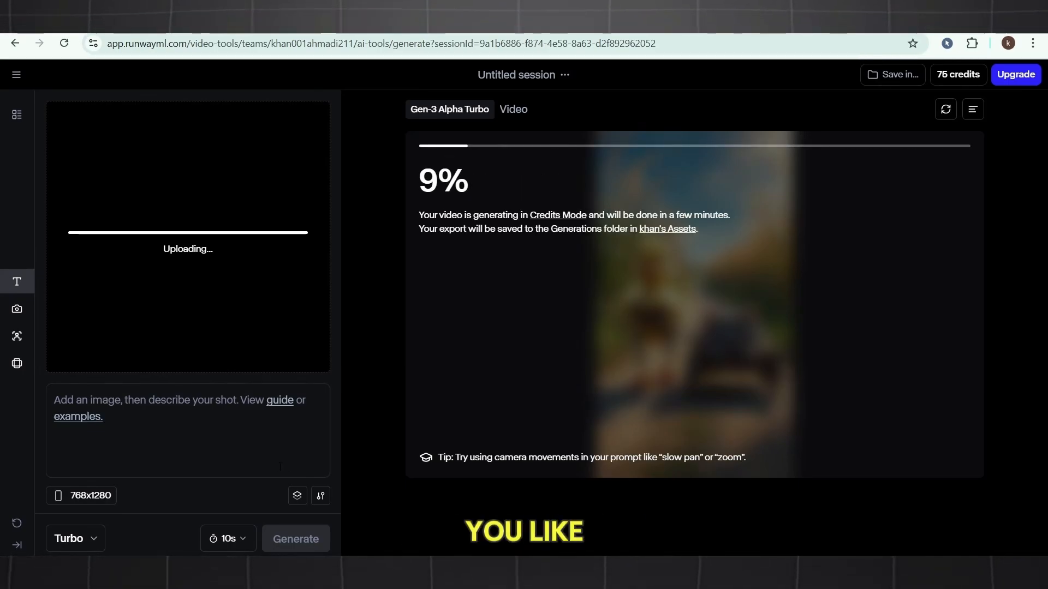
left_click(296, 539)
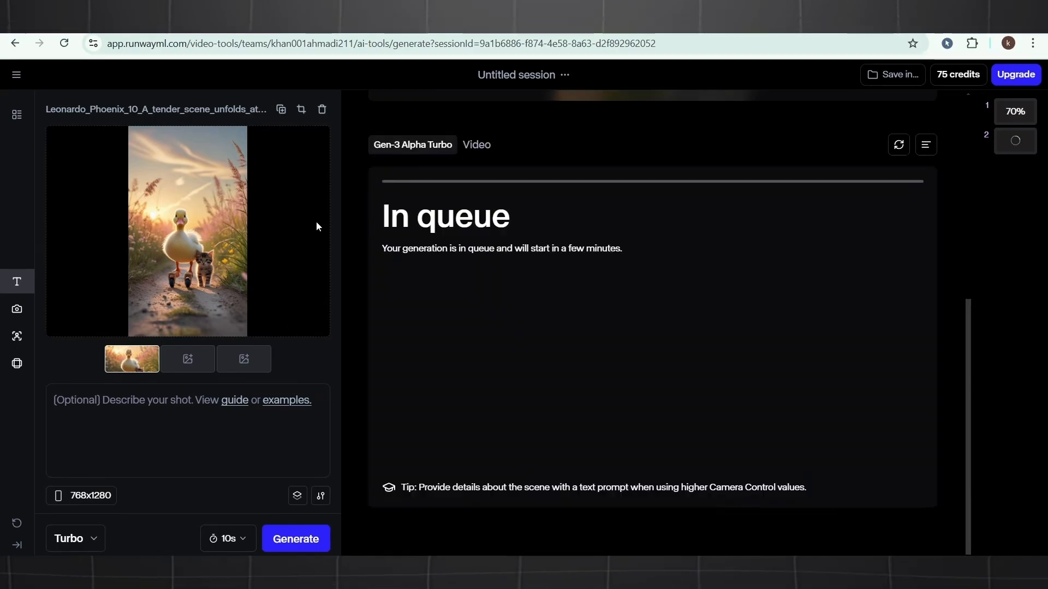
Step: Remove the sunset source image and review the generated videos in the session
left_click(323, 108)
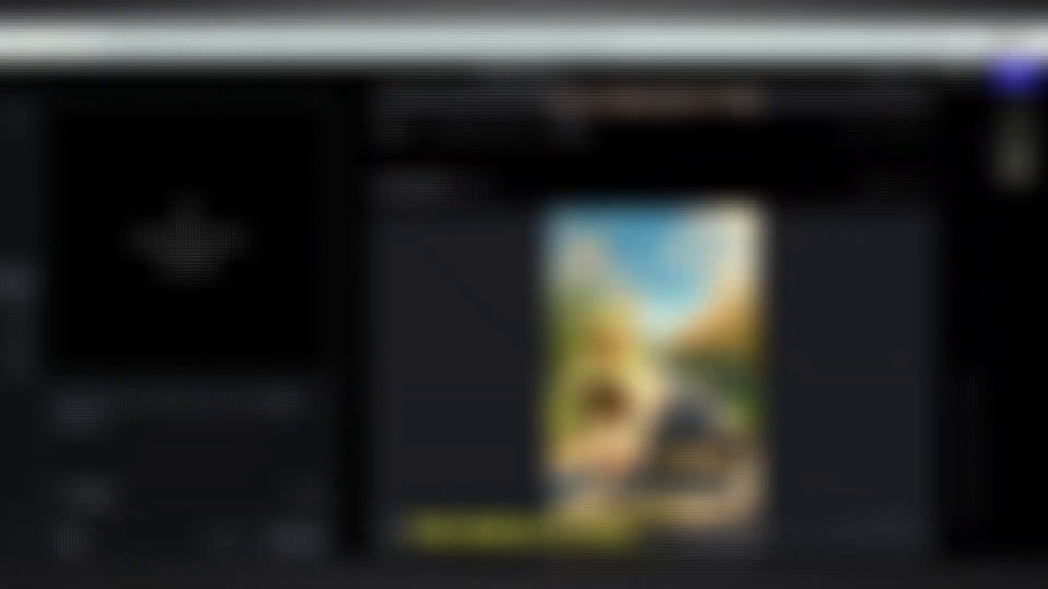
scroll(655, 317, "up", 15)
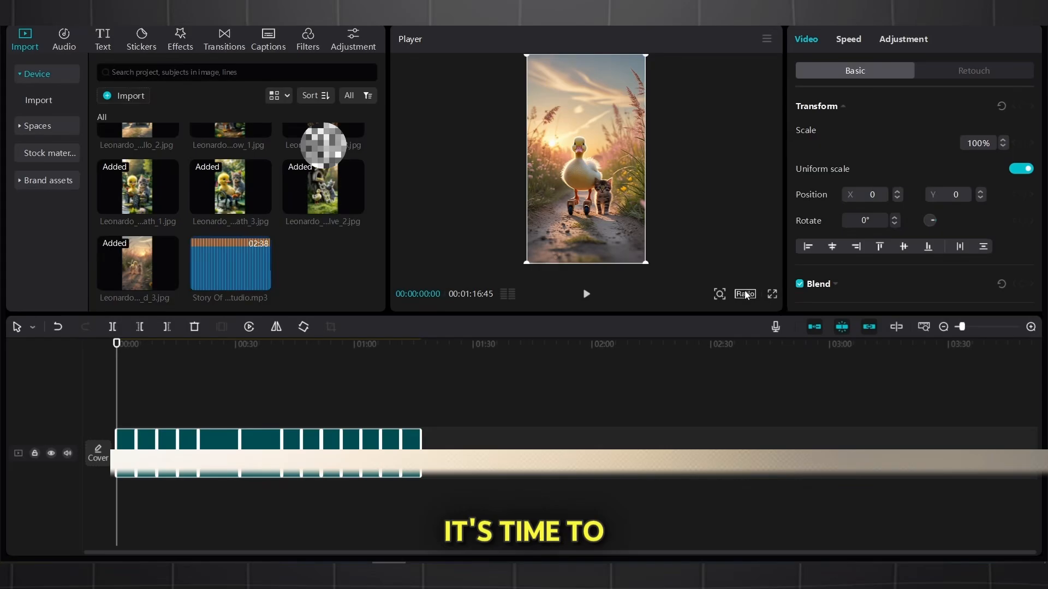
Step: Switch to CapCut, set the project's aspect ratio to 9:16 and enlarge the preview area
left_click(745, 294)
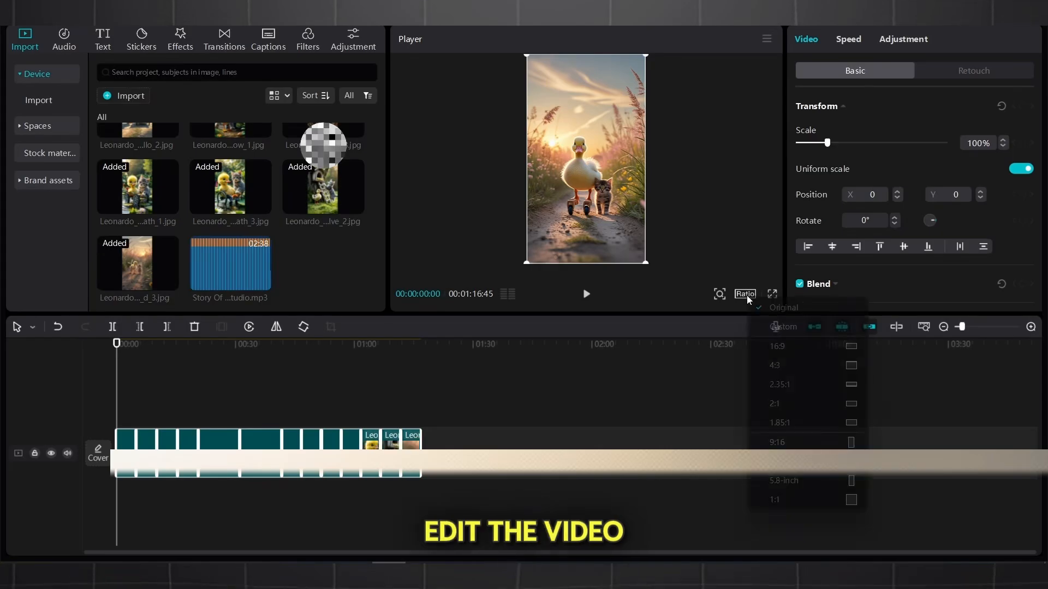
left_click(775, 437)
left_click_drag(584, 314, 534, 340)
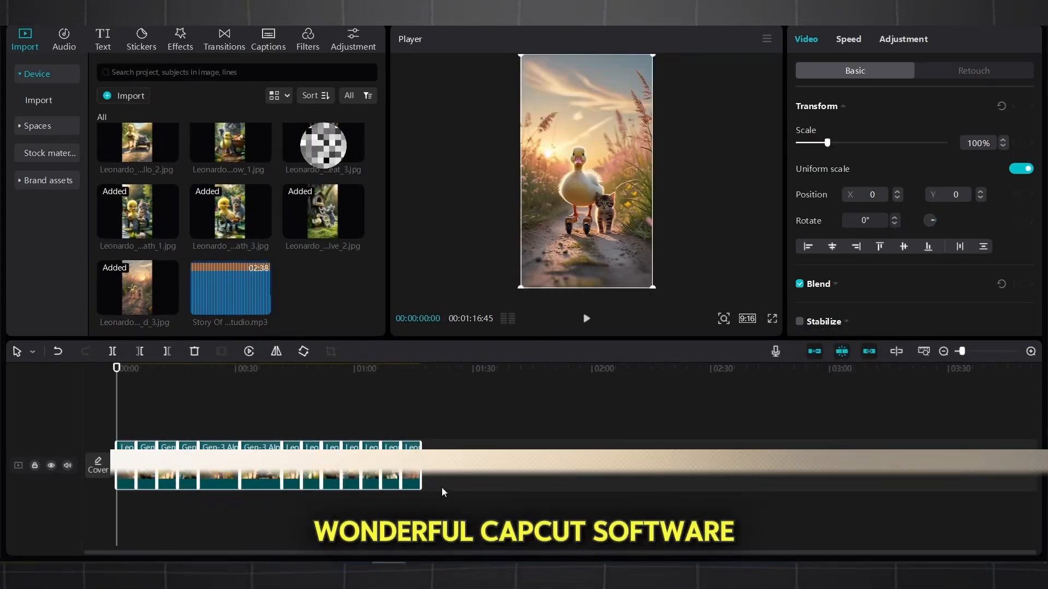
Step: Scale the second timeline clip to 117% and shift it horizontally to X 89
scroll(434, 483, "up", 4)
scroll(427, 478, "up", 2)
scroll(404, 515, "down", 1)
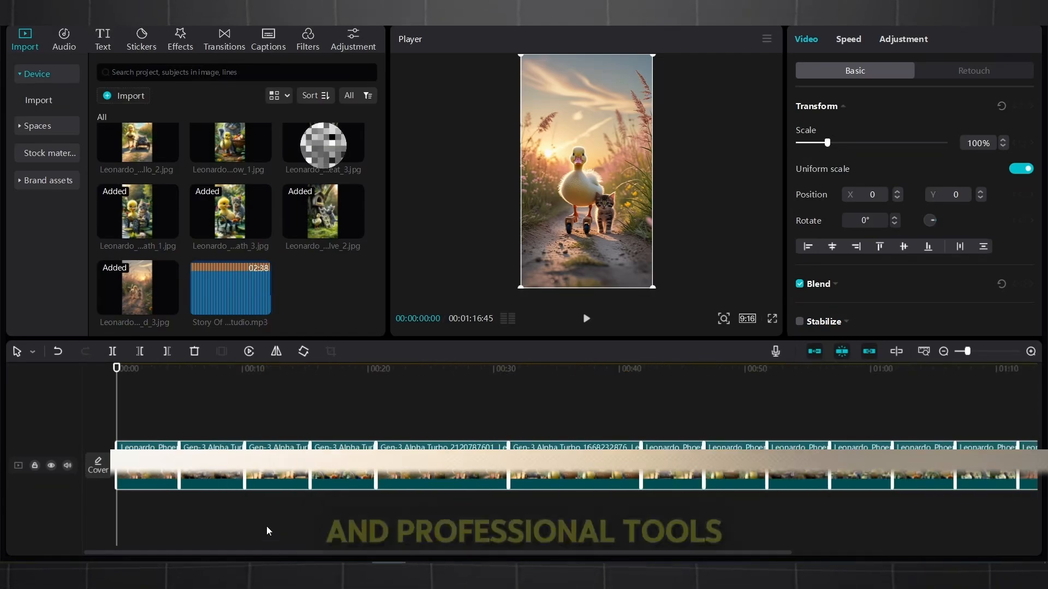
left_click(126, 424)
key("space")
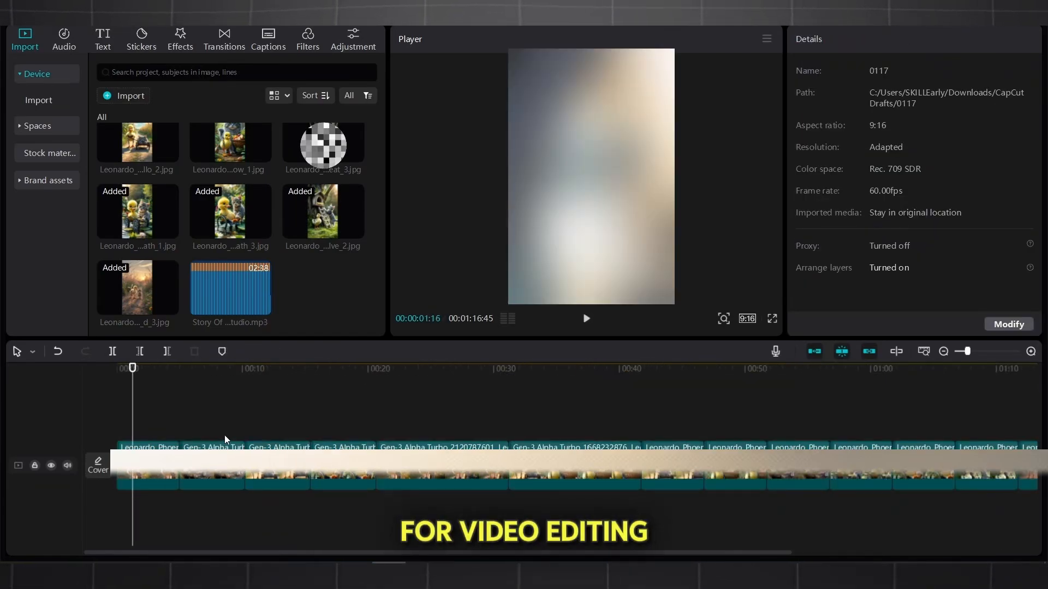
left_click(225, 440)
left_click(574, 241)
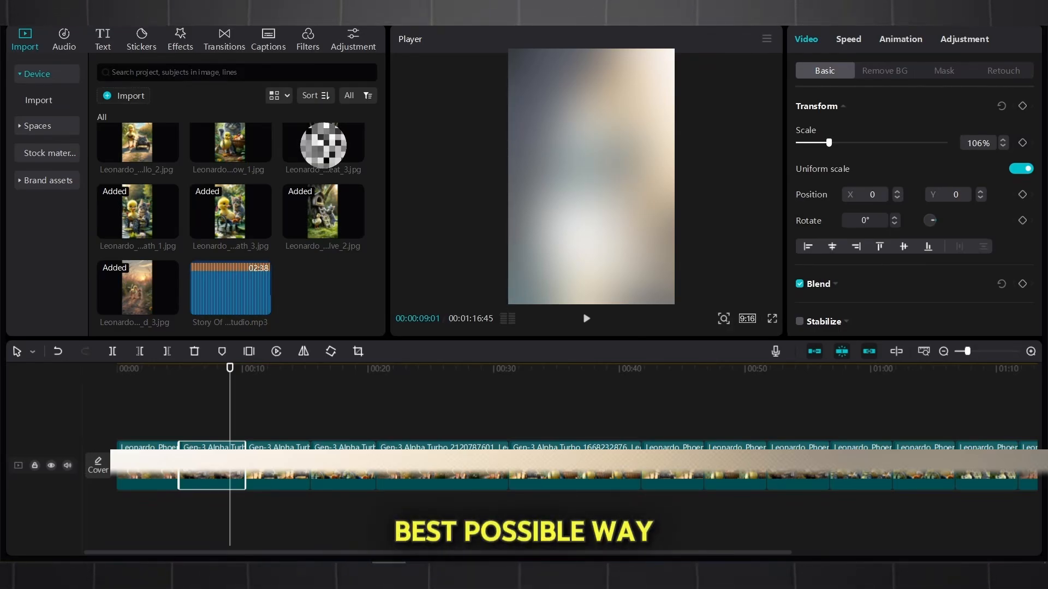
left_click_drag(872, 194, 870, 171)
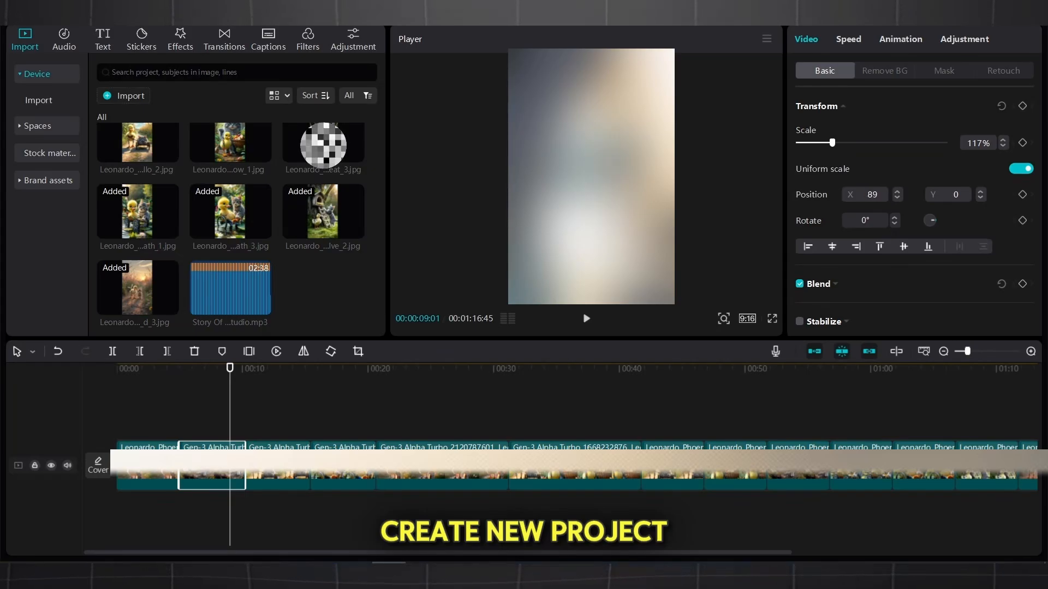
Step: Scale the third timeline clip to 119%, shift it horizontally to X 106, and play it
left_click(266, 428)
key("space")
key("space")
left_click(546, 262)
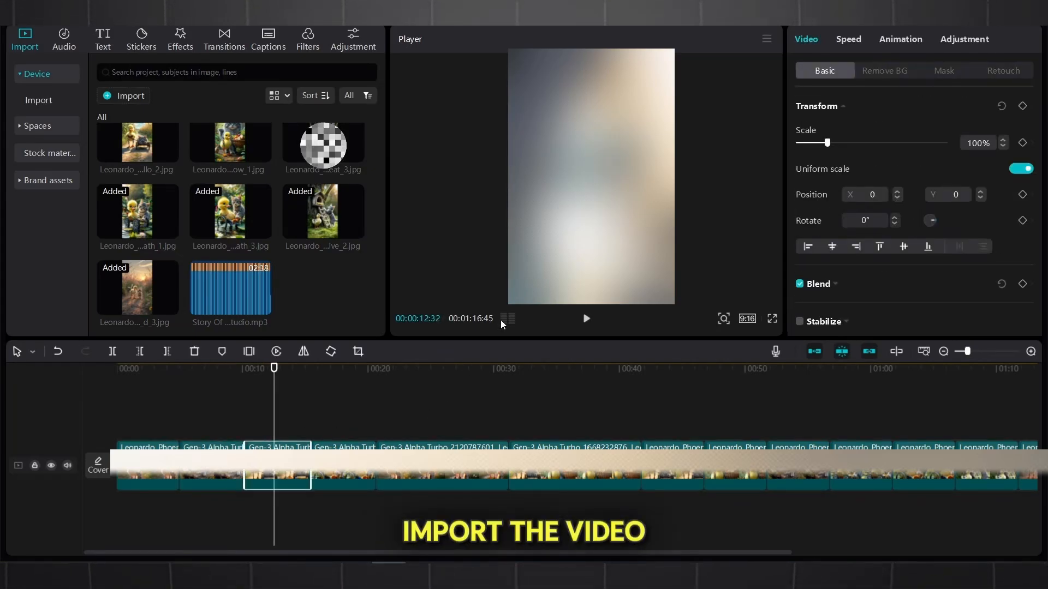
left_click_drag(520, 295, 511, 303)
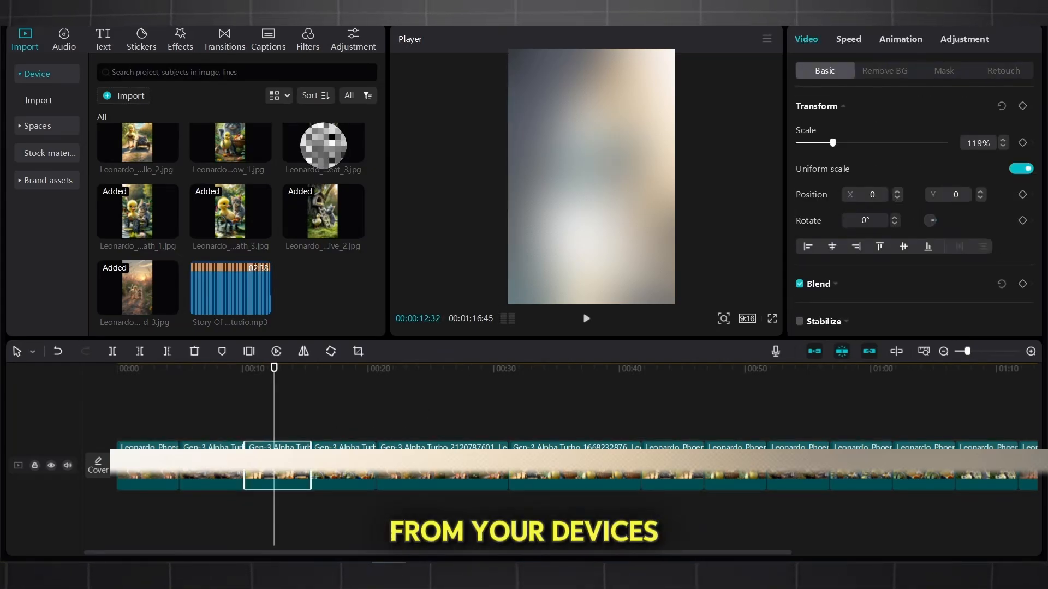
key("space")
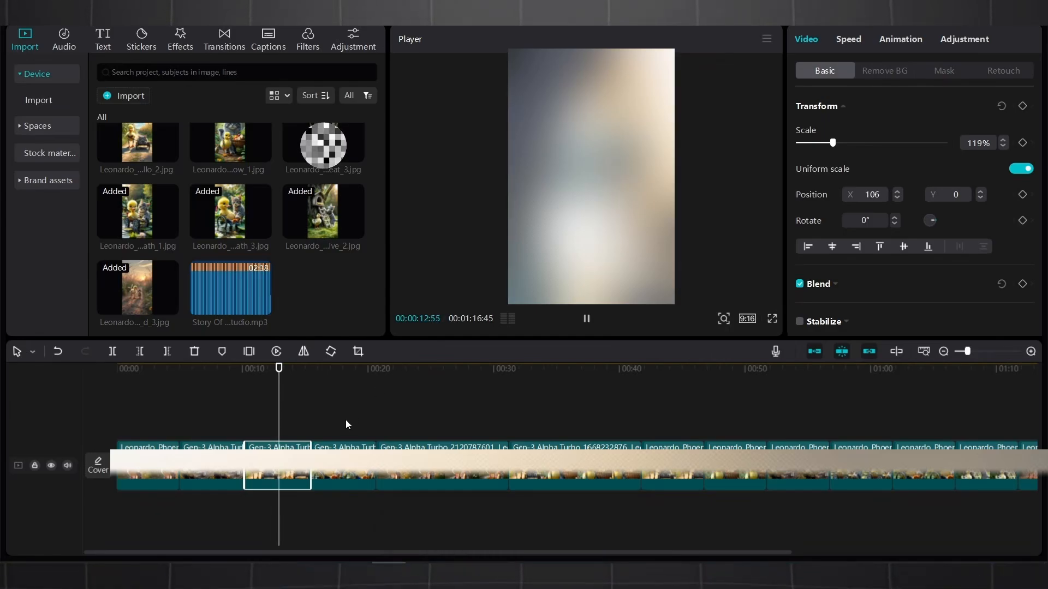
Step: Scale the fourth timeline clip to 117% at X 73 and move it to the start of the timeline
left_click(346, 420)
left_click(350, 482)
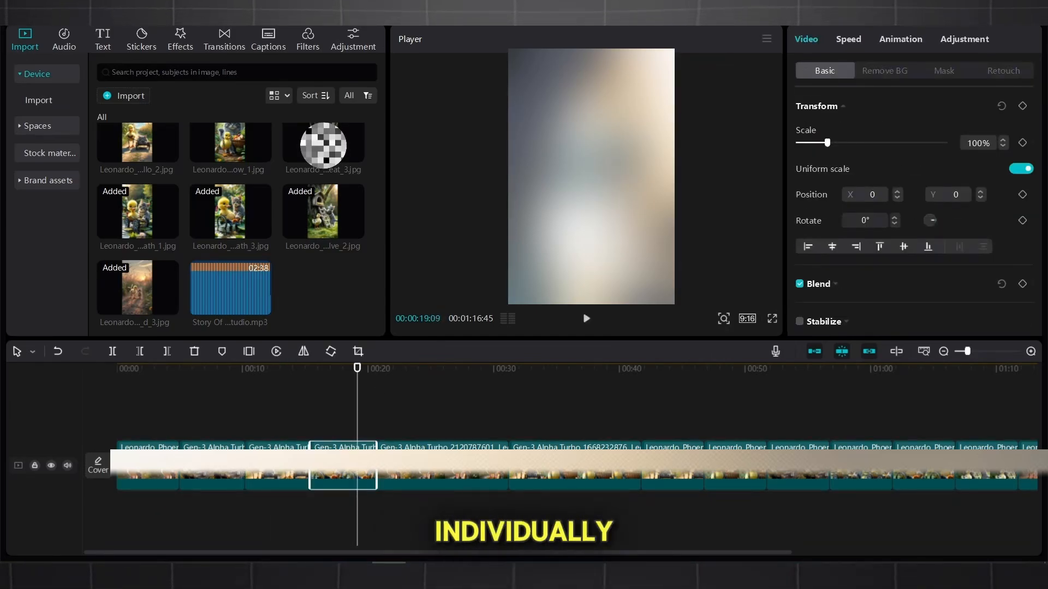
left_click_drag(531, 280, 524, 295)
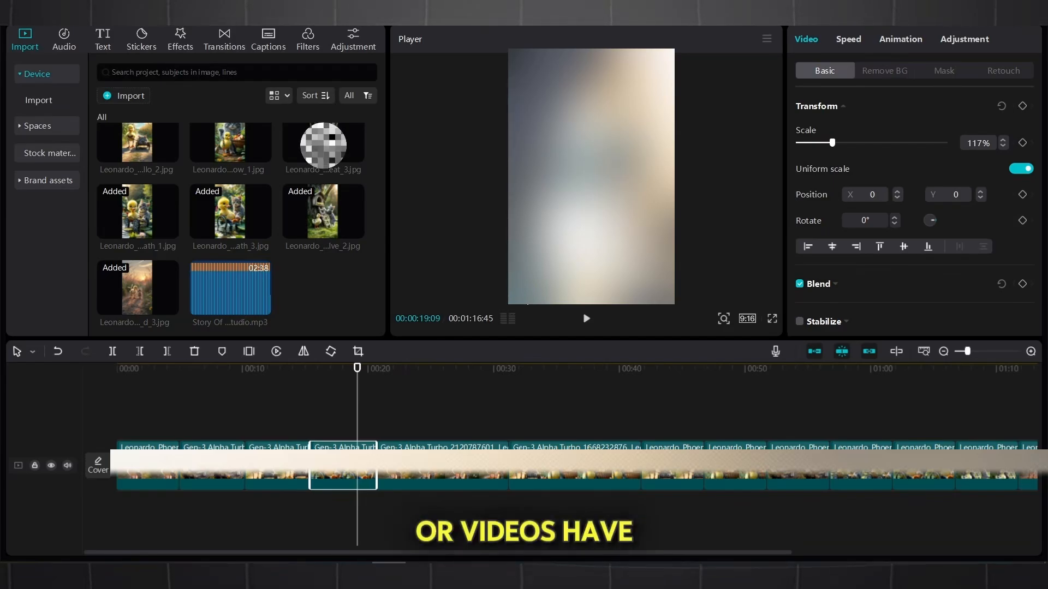
left_click_drag(584, 219, 594, 219)
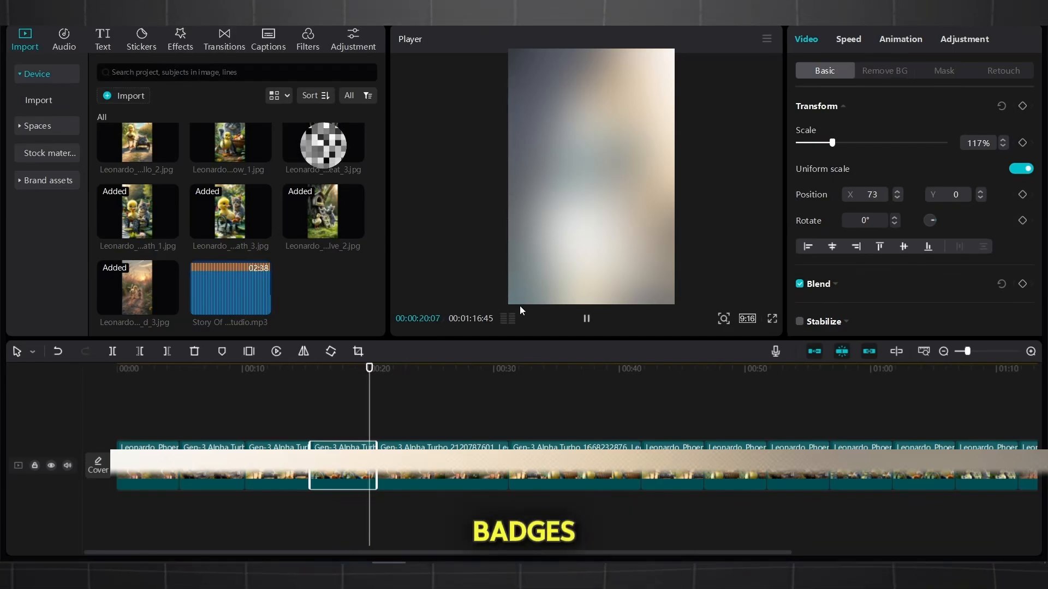
left_click_drag(344, 446, 131, 472)
Step: Scale the long fifth clip to 122% and move it to second place in the timeline
left_click(411, 417)
key("space")
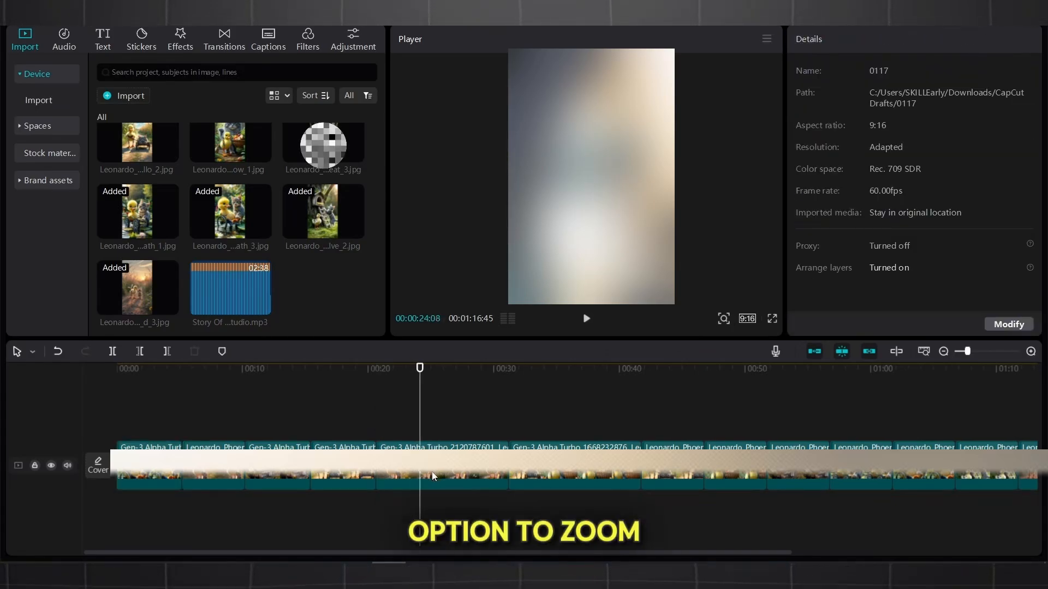
left_click(433, 476)
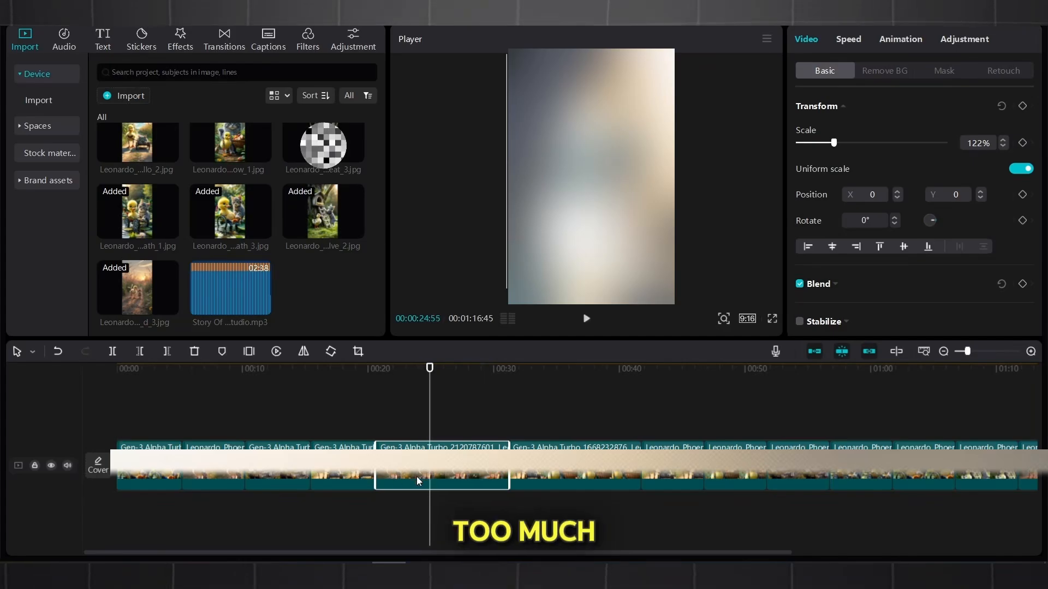
left_click_drag(416, 476, 213, 485)
Step: Play the opening clips and move the long second clip to the start of the timeline
left_click(159, 412)
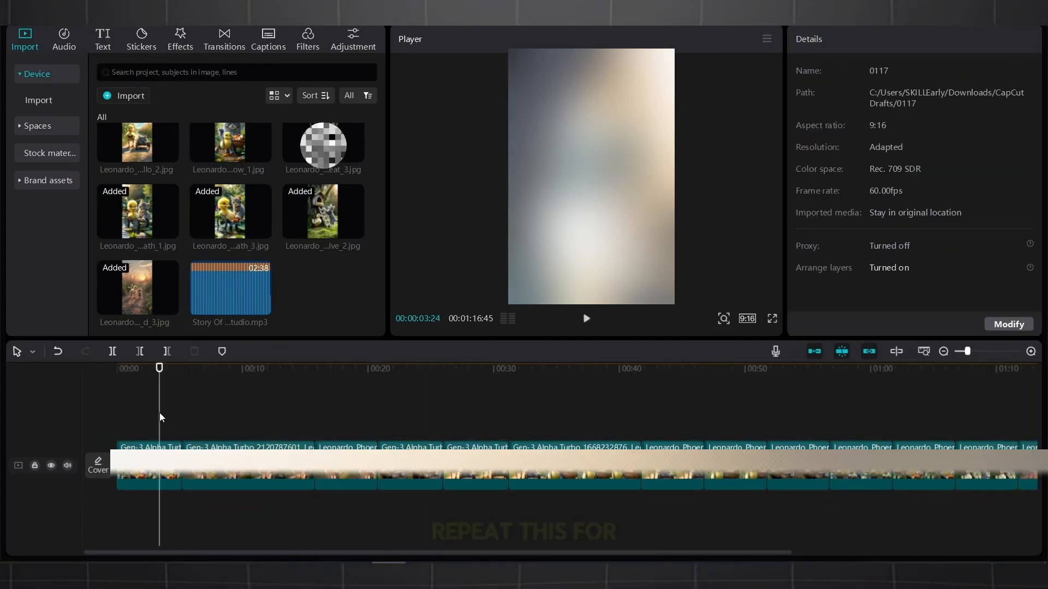
key("space")
left_click(240, 443)
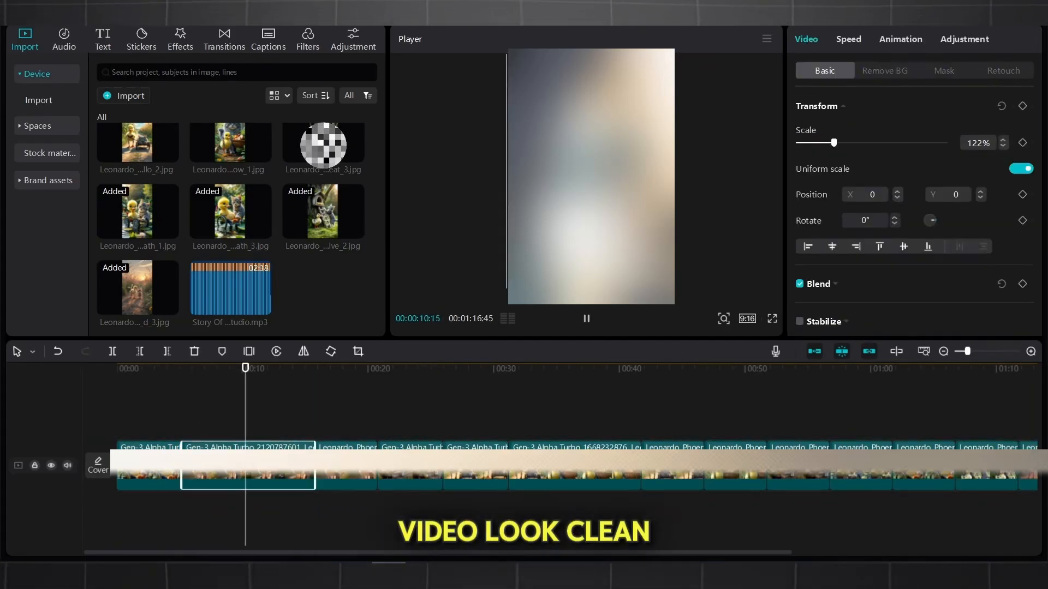
left_click_drag(240, 443, 202, 446)
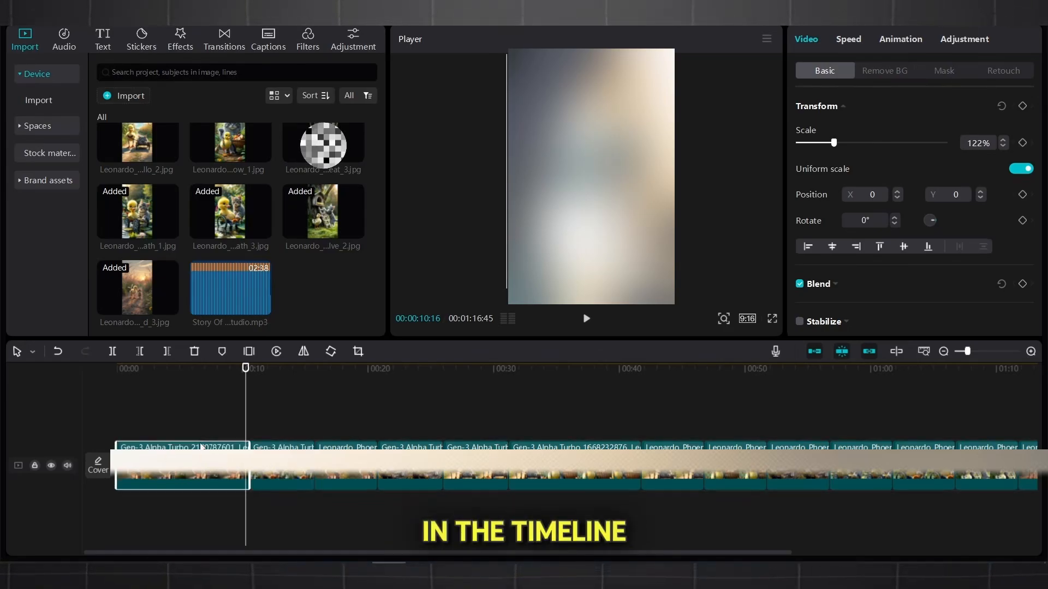
Step: Delete the Leonardo still image in third place on the timeline and play on from there
left_click(344, 424)
left_click(345, 464)
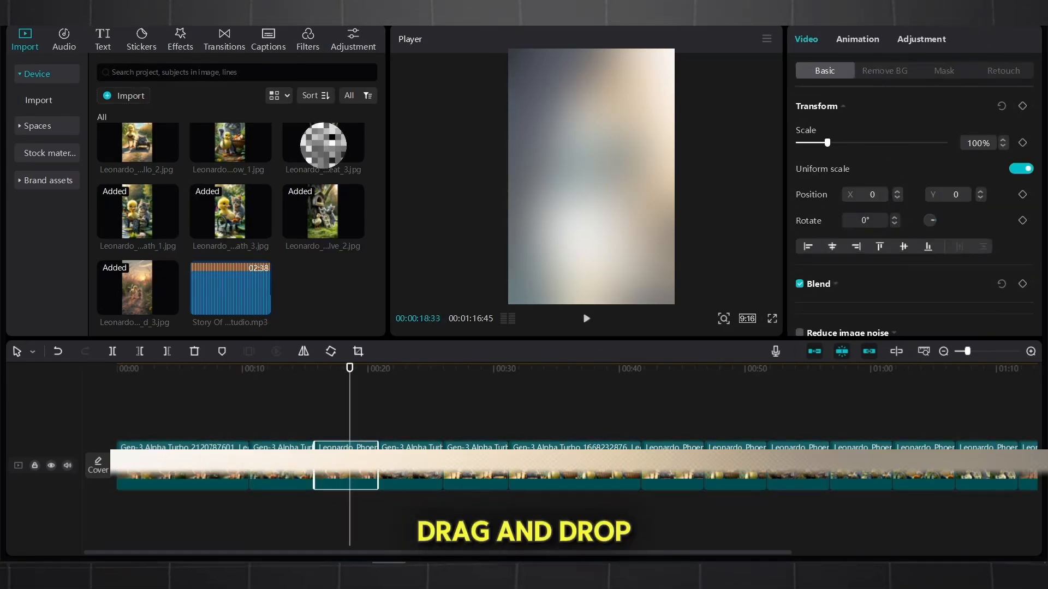
key("Delete")
key("space")
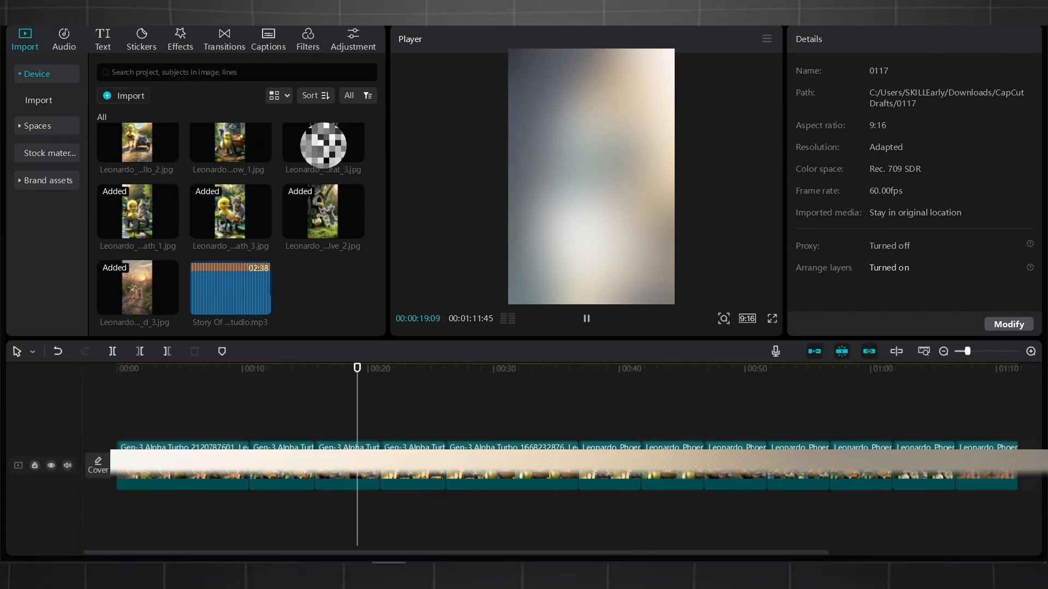
Step: Move the third timeline clip to second place and play on from the clips that follow
key("space")
left_click_drag(347, 461, 259, 466)
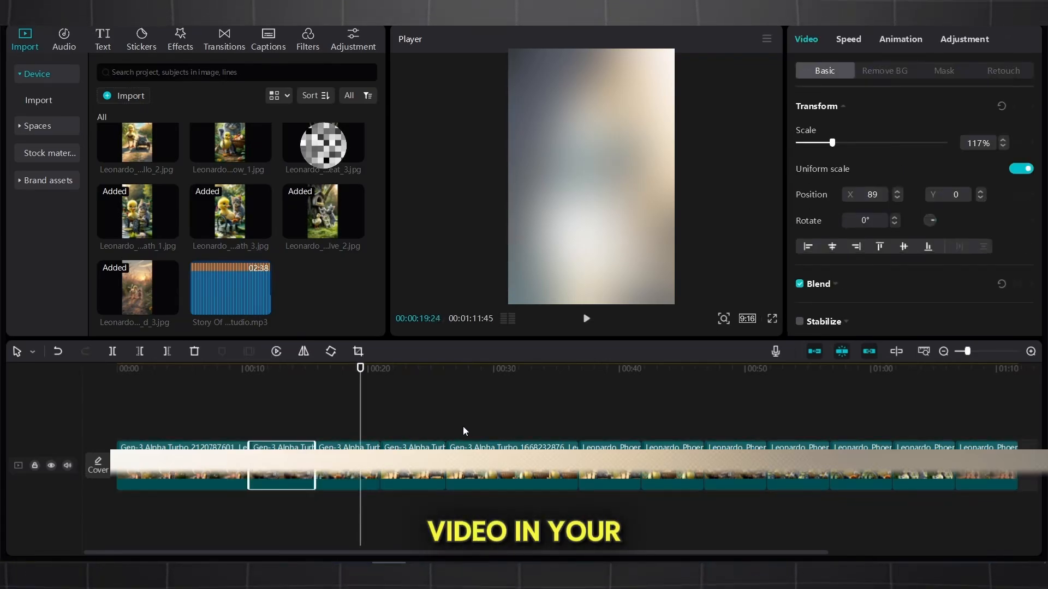
left_click(392, 433)
key("space")
left_click(476, 434)
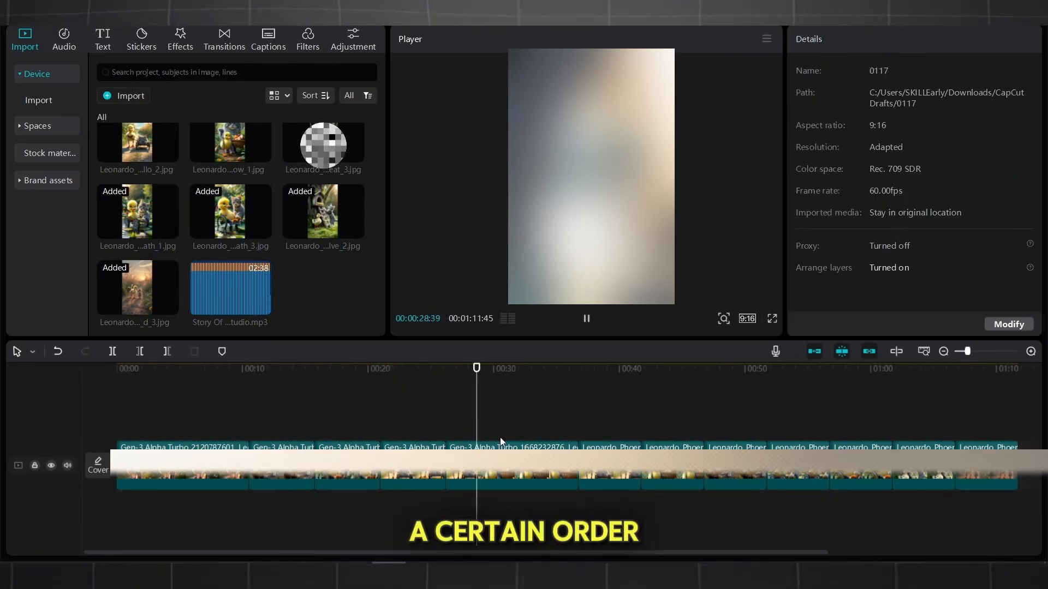
Step: Scale the long fifth clip to 120% and rearrange the clips so that it sits in fourth place
left_click(489, 463)
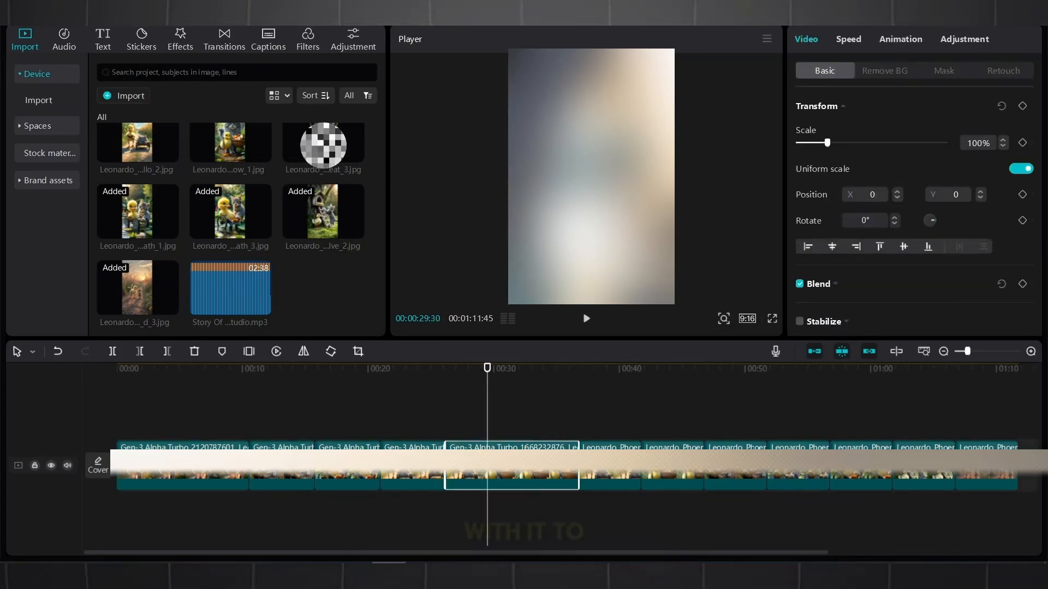
left_click_drag(496, 472, 359, 477)
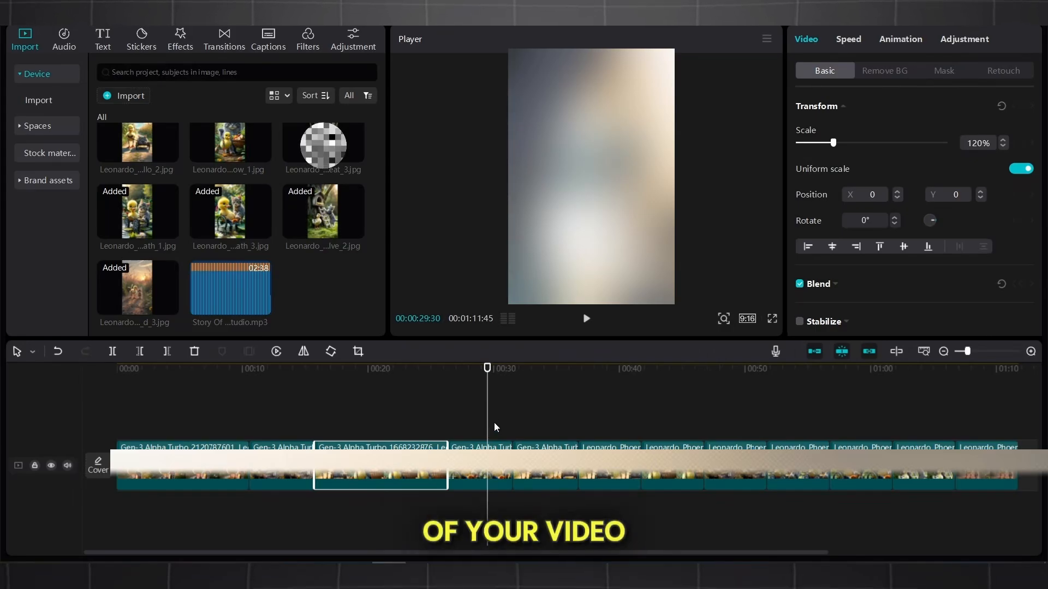
left_click_drag(484, 463, 349, 468)
Step: Play on from the fifth clip and delete the first three Leonardo still images after it
left_click(555, 435)
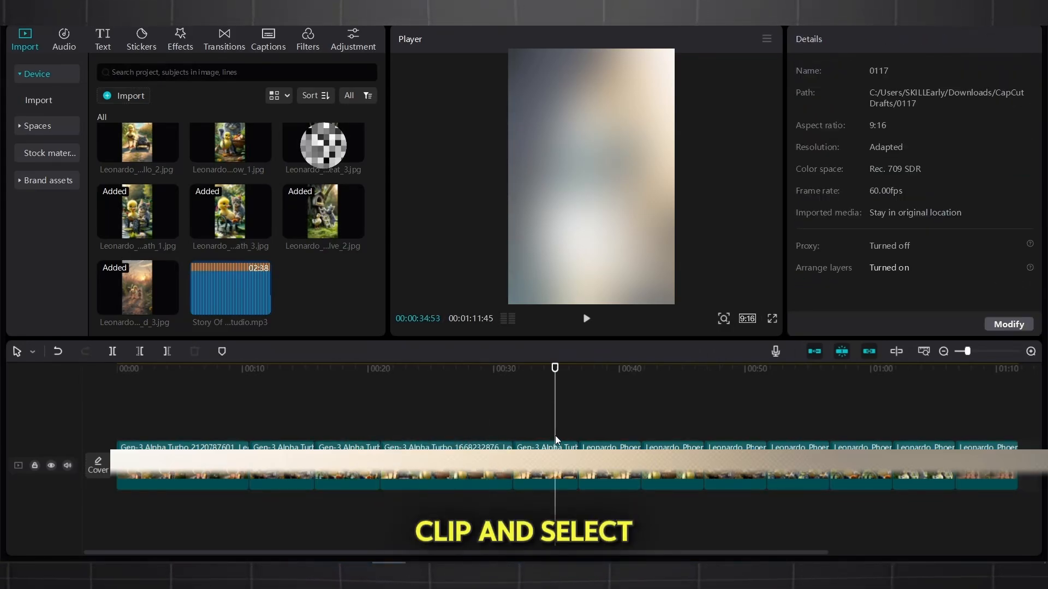
key("space")
left_click(604, 437)
left_click(627, 464)
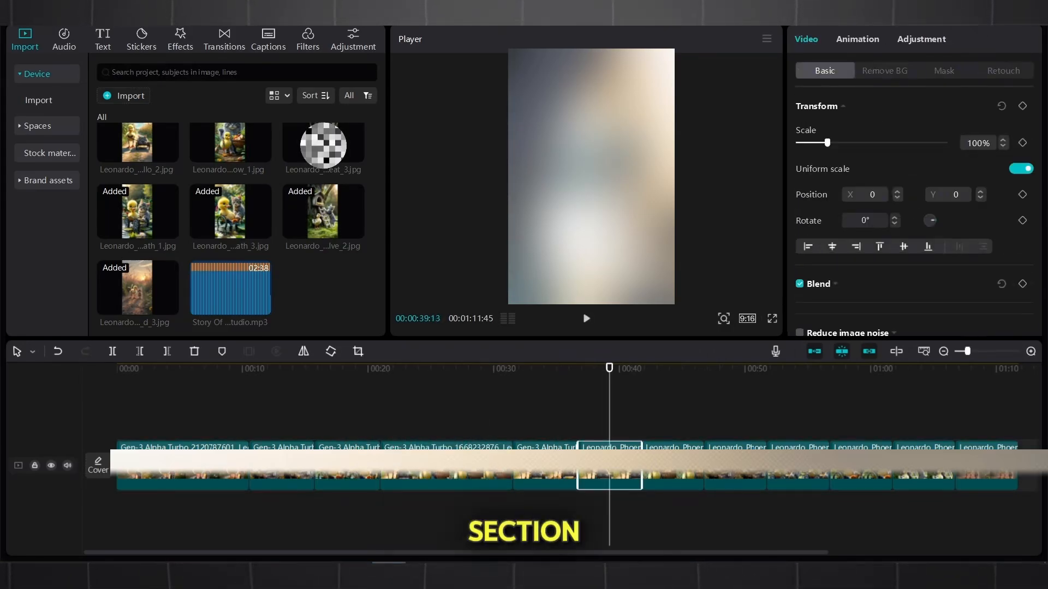
key("Delete")
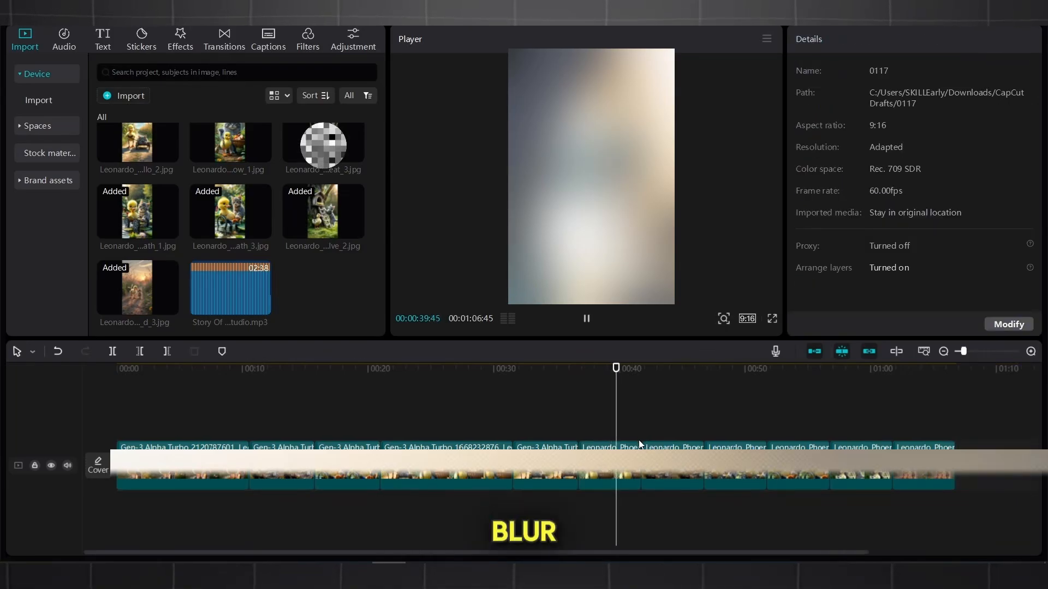
left_click(635, 458)
key("Delete")
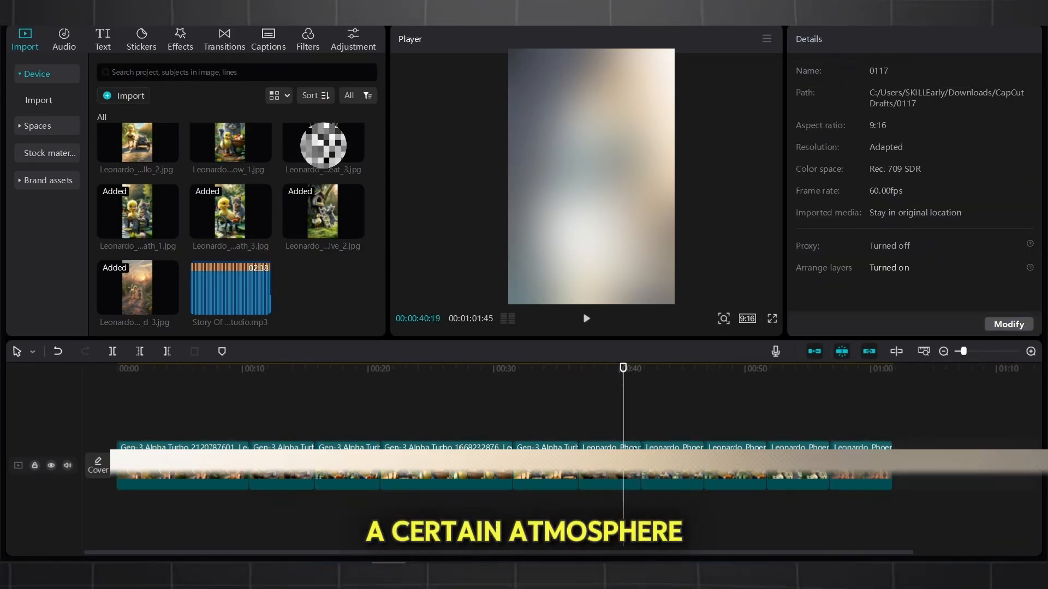
left_click(628, 464)
key("Delete")
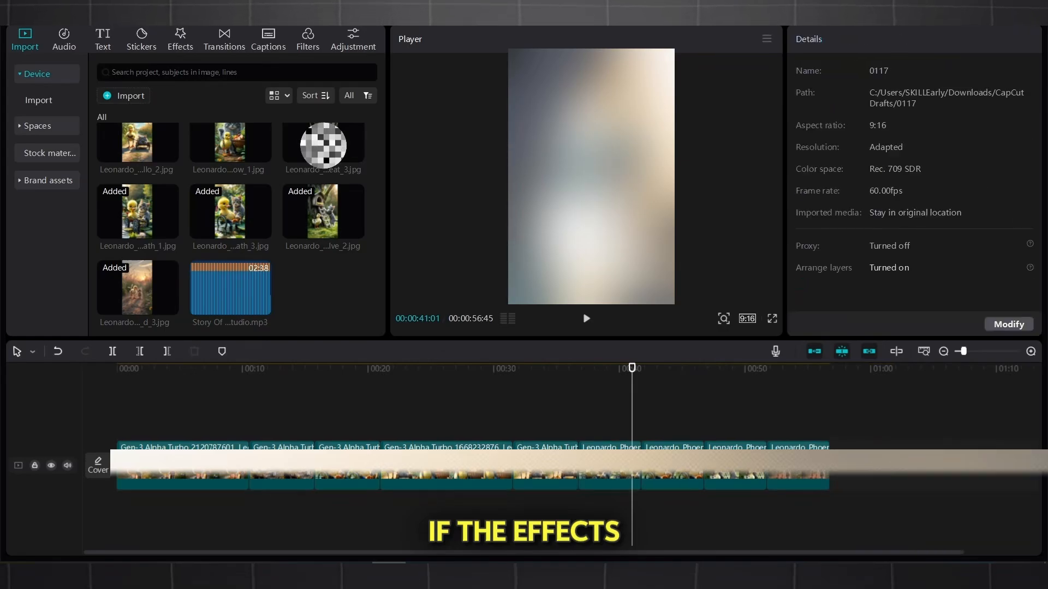
Step: Play through the first two remaining Leonardo still images after the last Gen-3 clip to review their content and order
left_click(627, 464)
key("space")
key("space")
left_click(609, 435)
key("space")
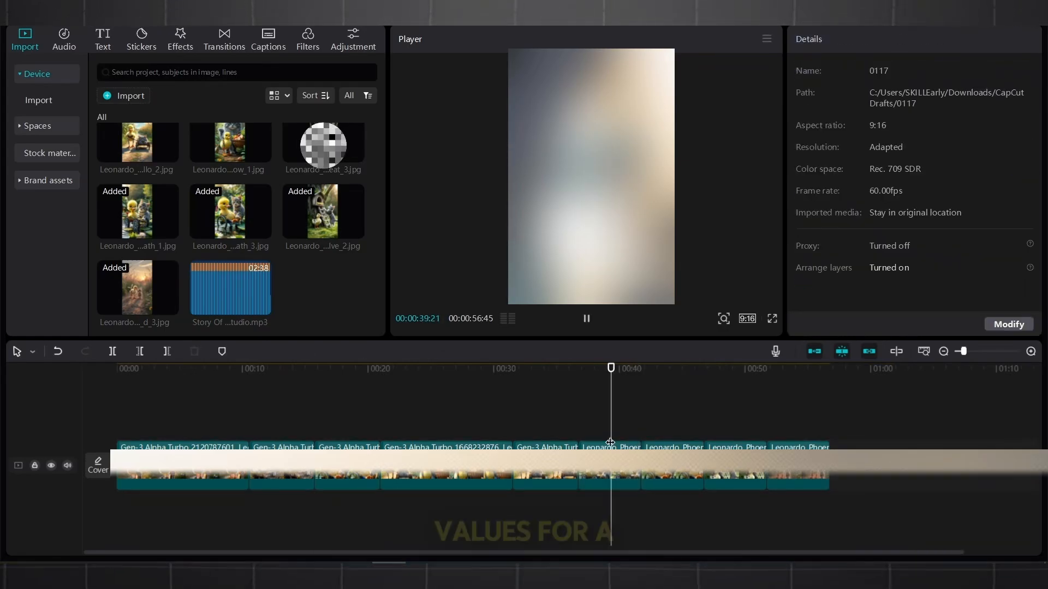
key("space")
left_click(647, 430)
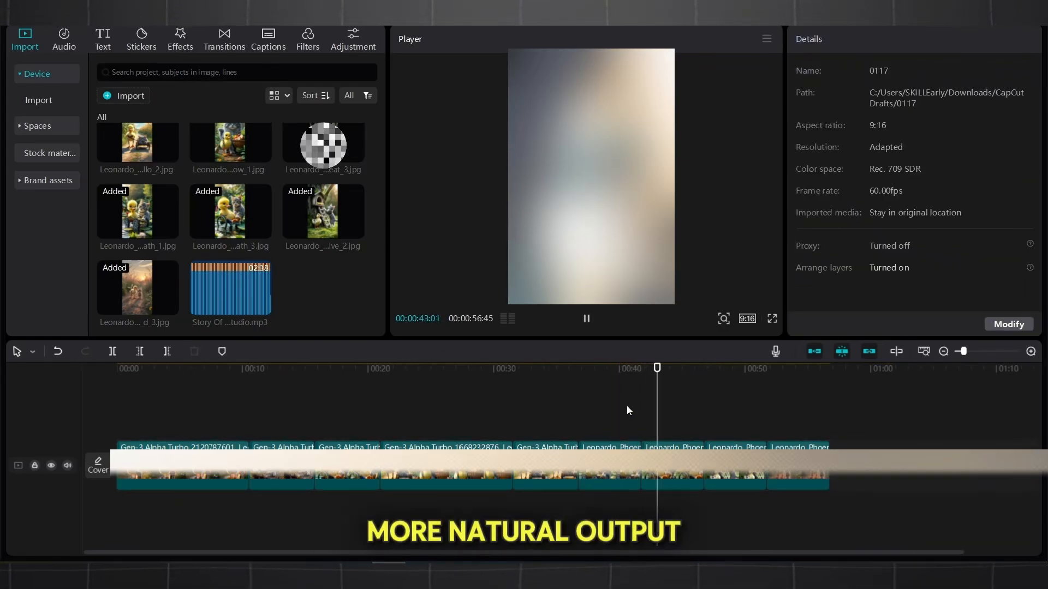
key("space")
left_click(650, 428)
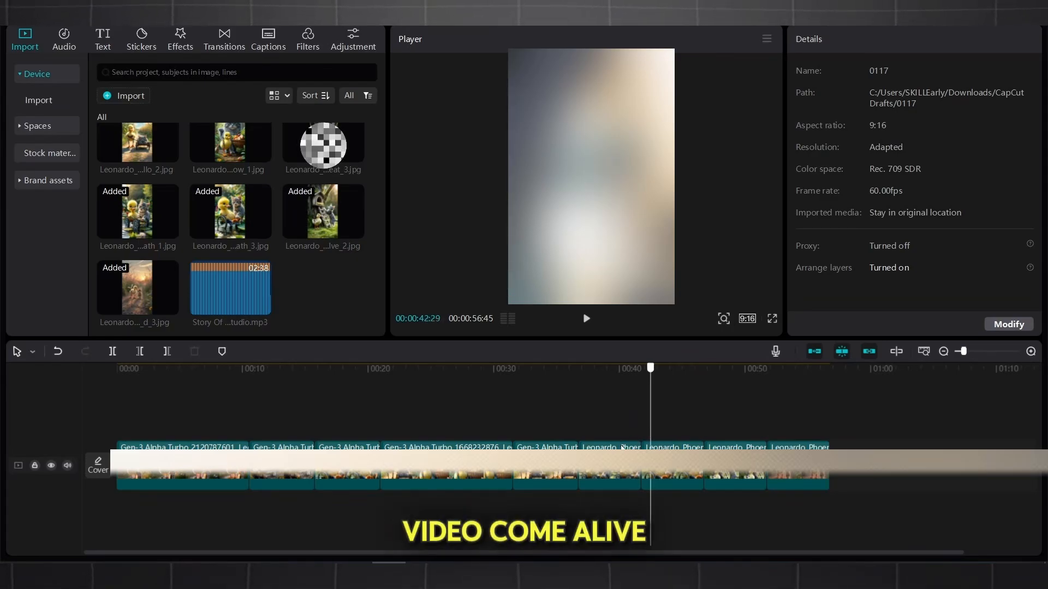
Step: Shorten the four Leonardo still images at the end of the timeline to about 2 seconds each, trimming them in pairs
left_click(628, 438)
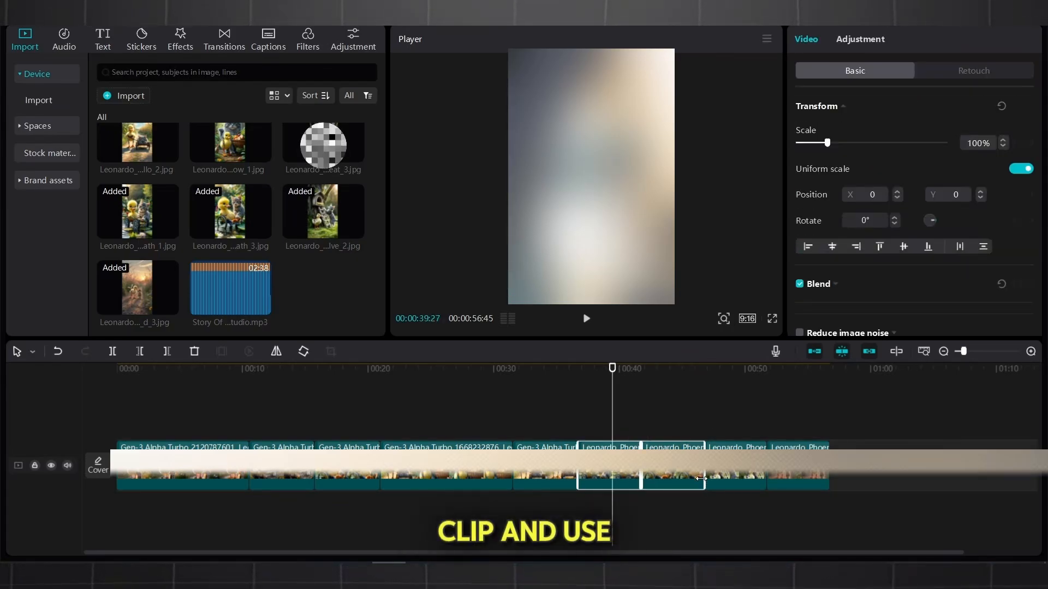
left_click_drag(696, 477, 660, 476)
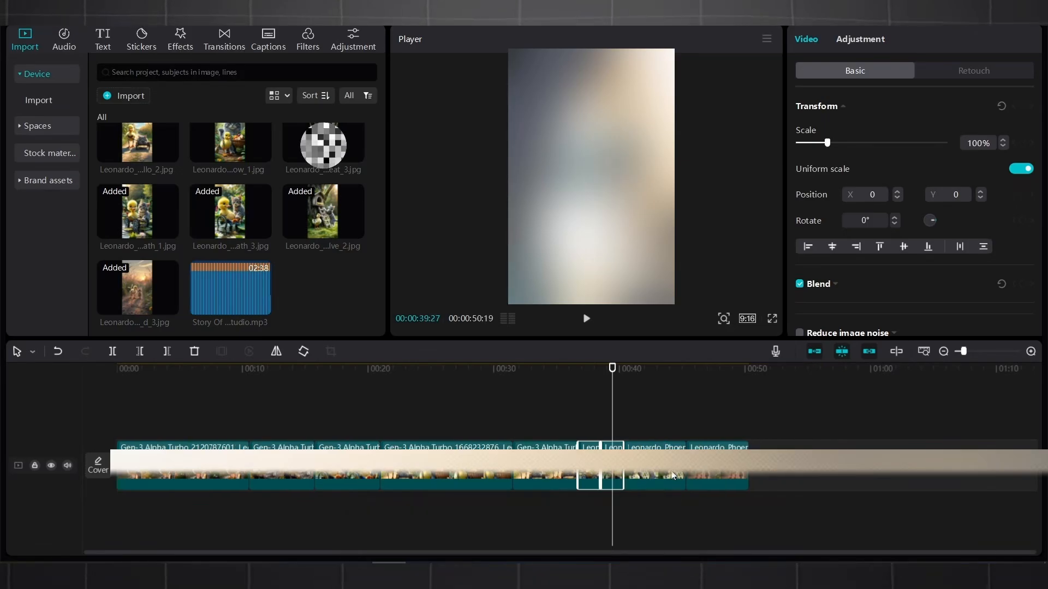
key("space")
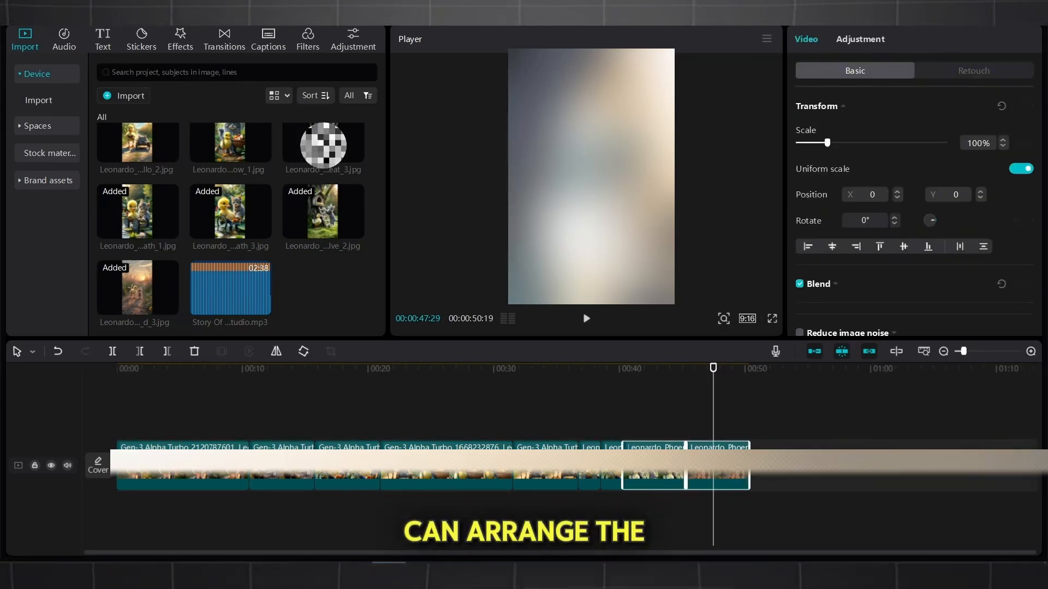
left_click_drag(725, 468, 687, 470)
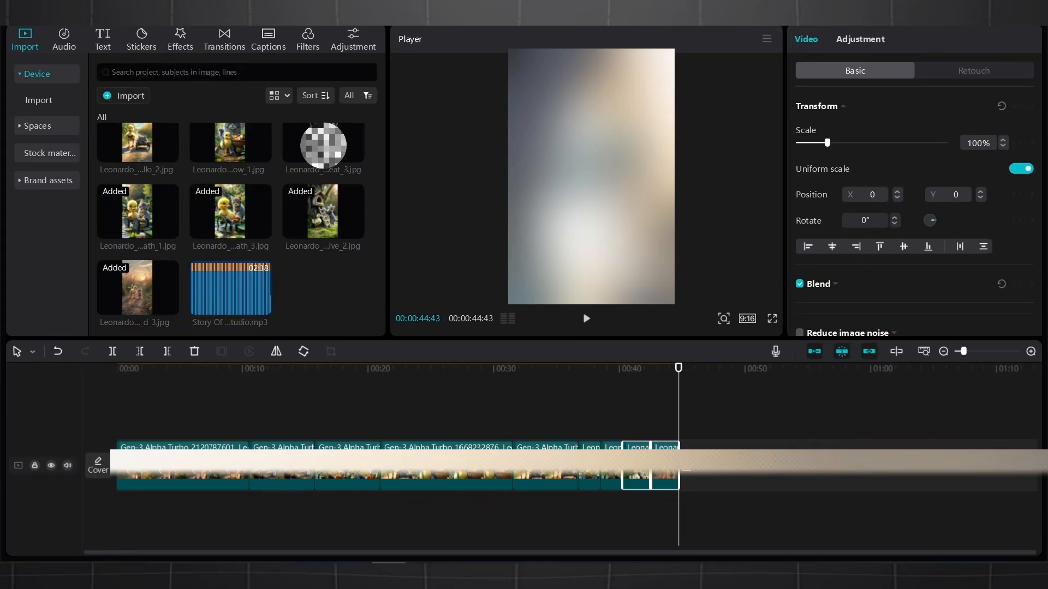
Step: Play the video from its beginning, select the first clip, and look through the sticker and effect libraries
left_click(608, 428)
left_click(125, 424)
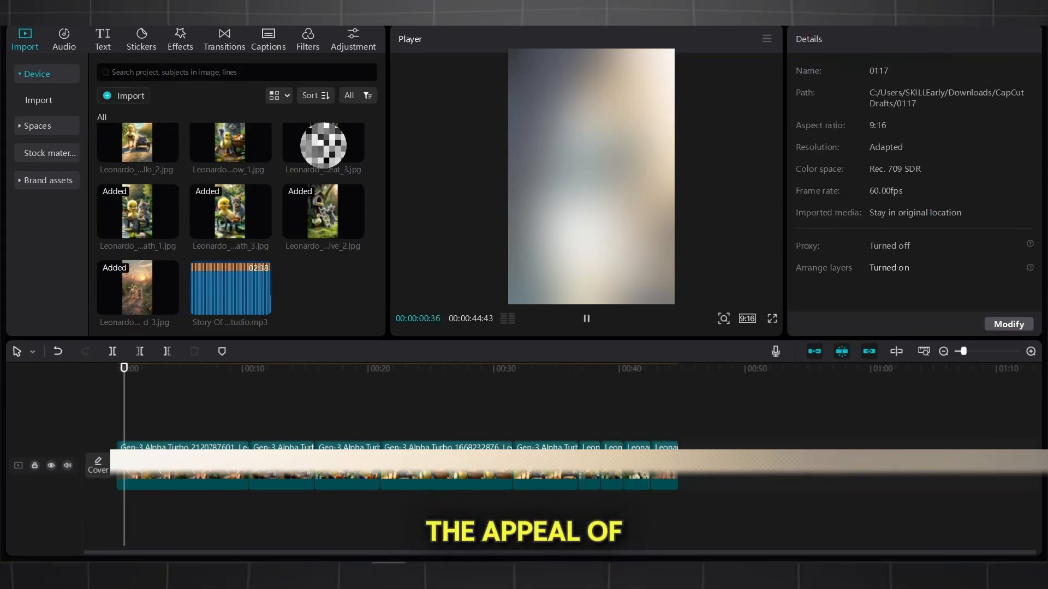
left_click(135, 462)
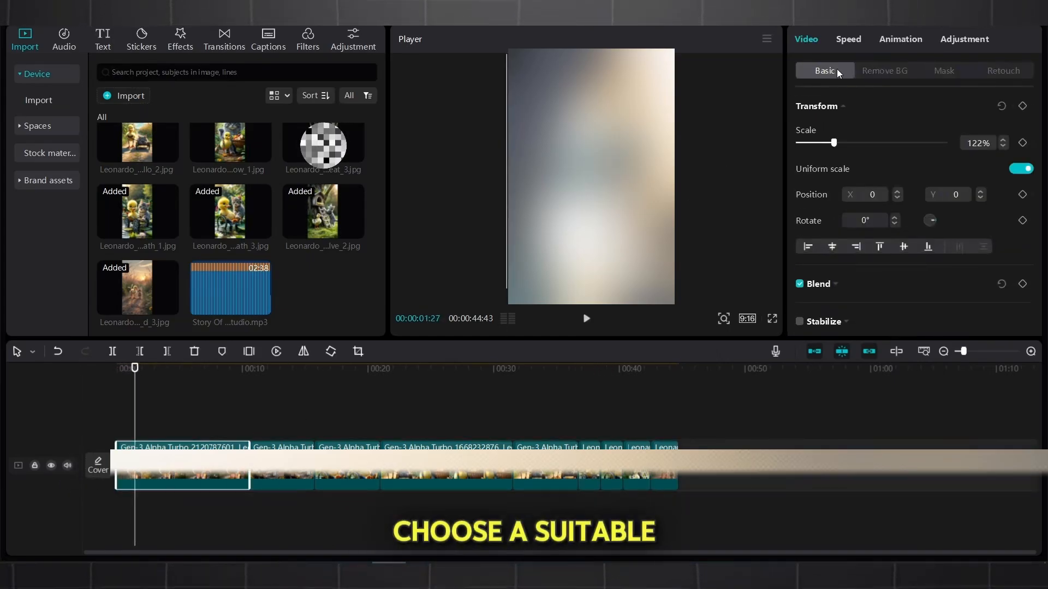
left_click(141, 40)
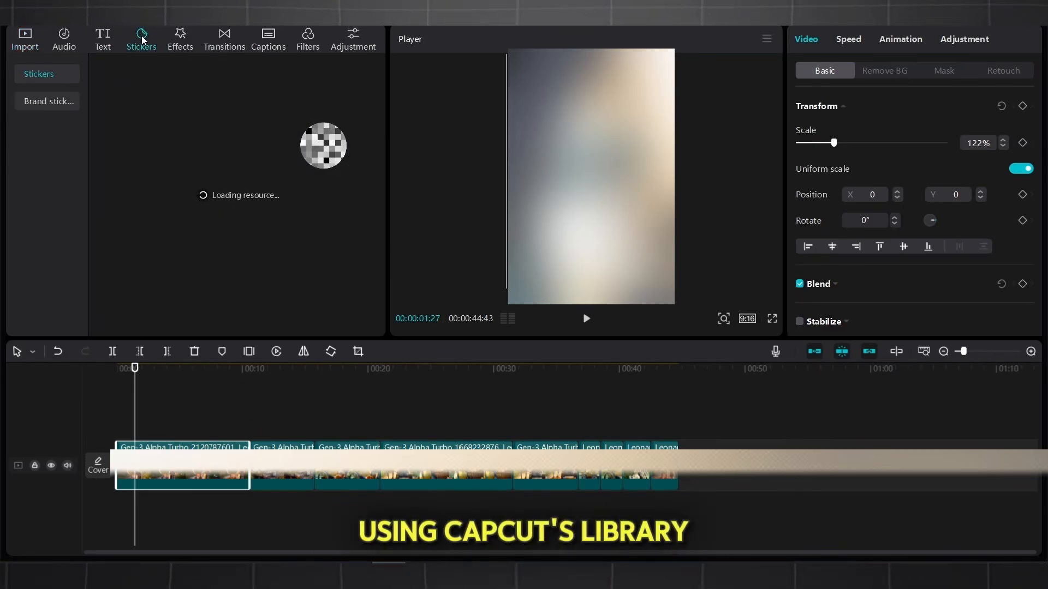
left_click(188, 41)
key("space")
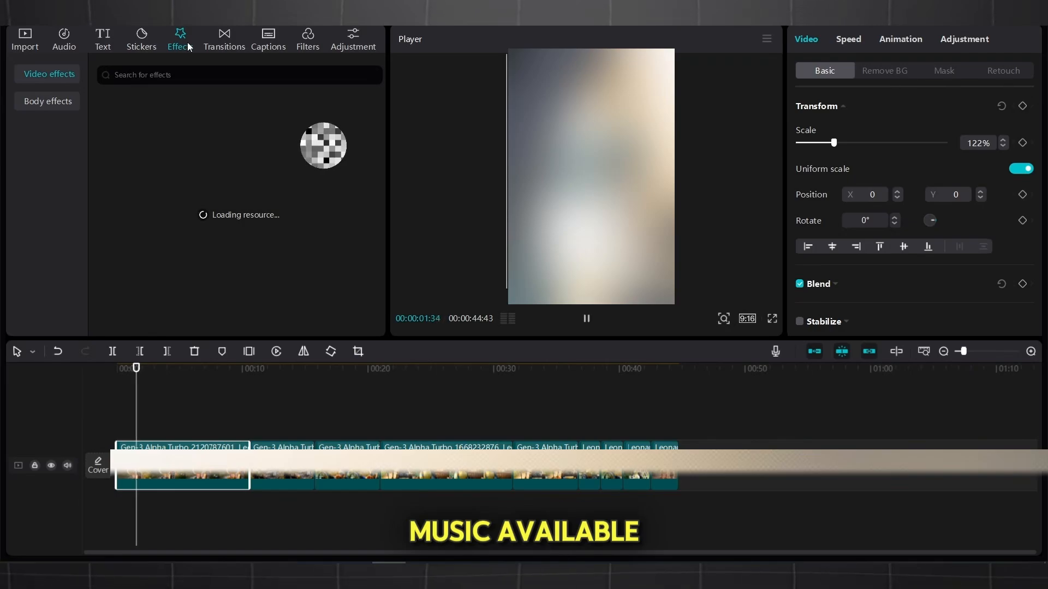
Step: Add Mix overlay transitions at the first four cuts between the Gen-3 clips, accepting duplicate frames for the short clips
left_click(224, 40)
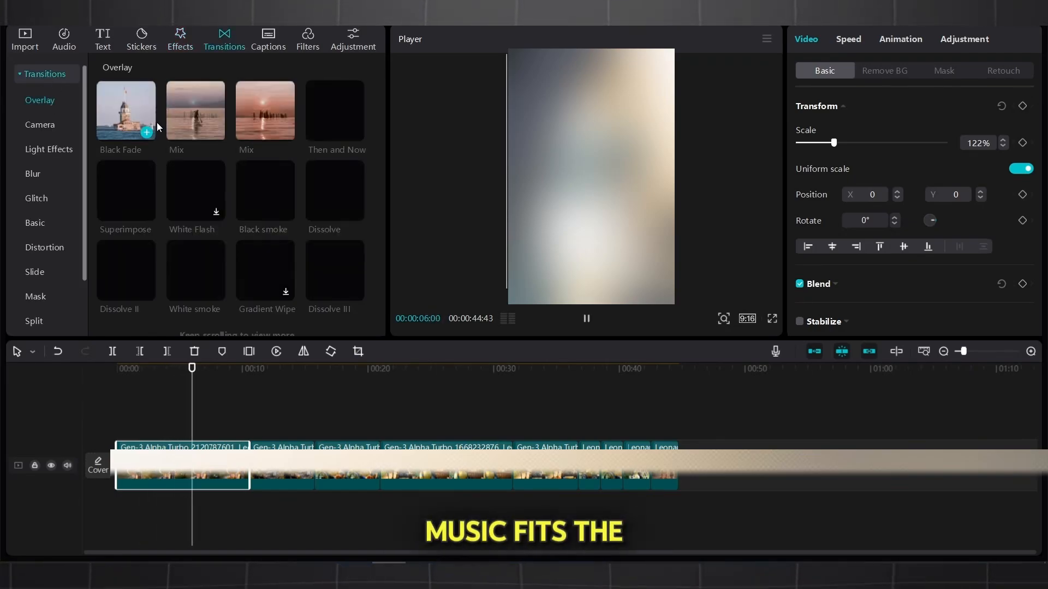
left_click(200, 97)
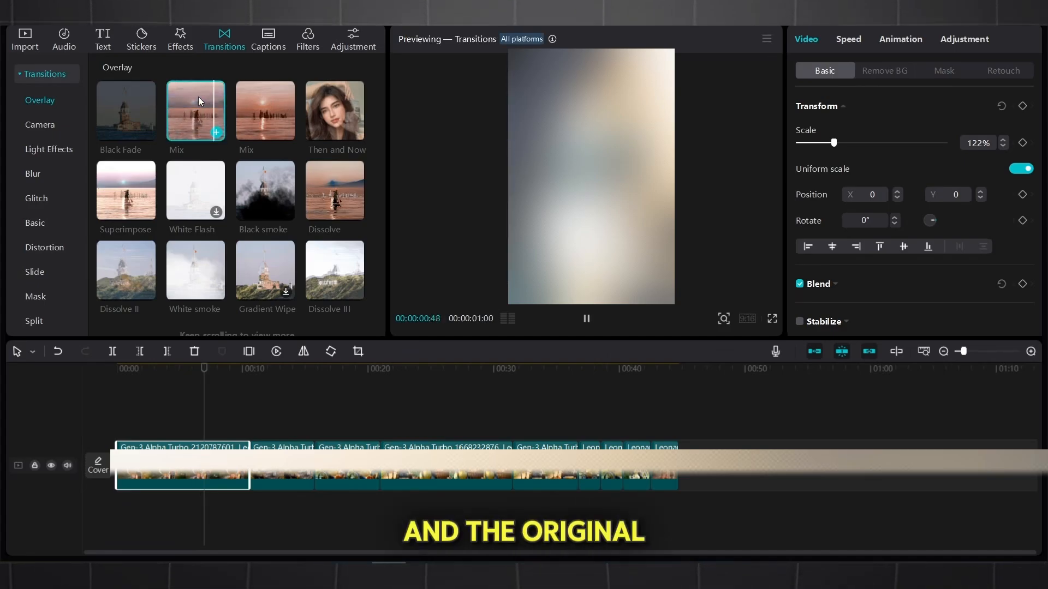
left_click_drag(199, 99, 250, 464)
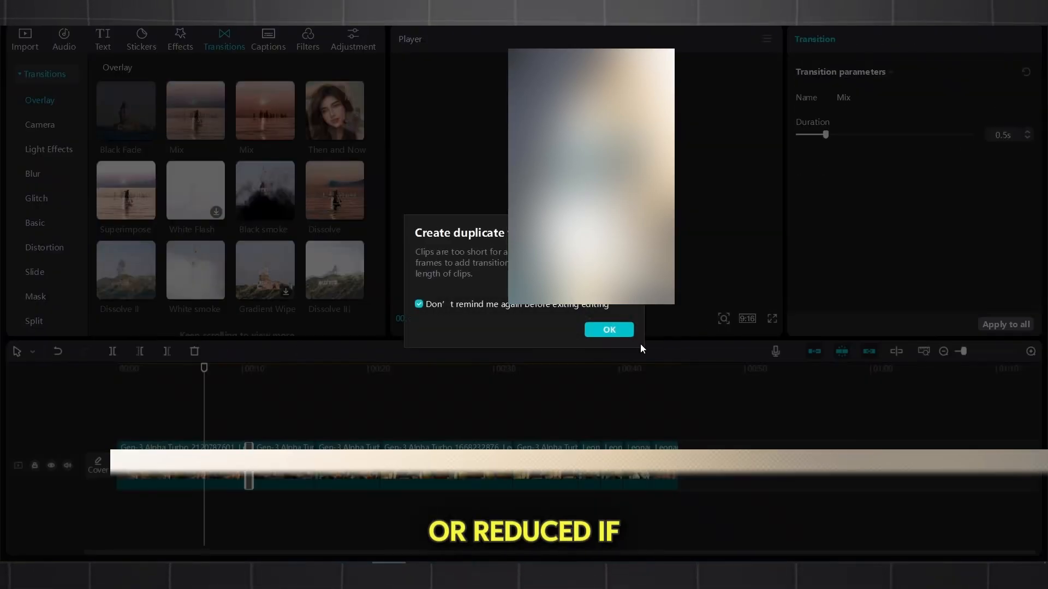
left_click(609, 329)
left_click_drag(347, 405, 315, 465)
left_click_drag(203, 124, 381, 464)
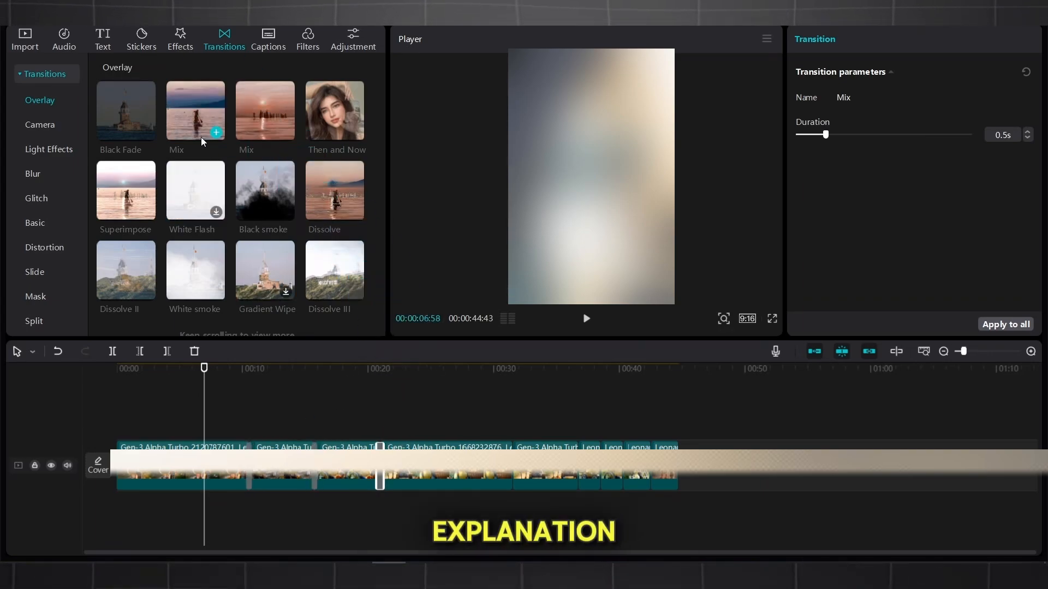
left_click(263, 109)
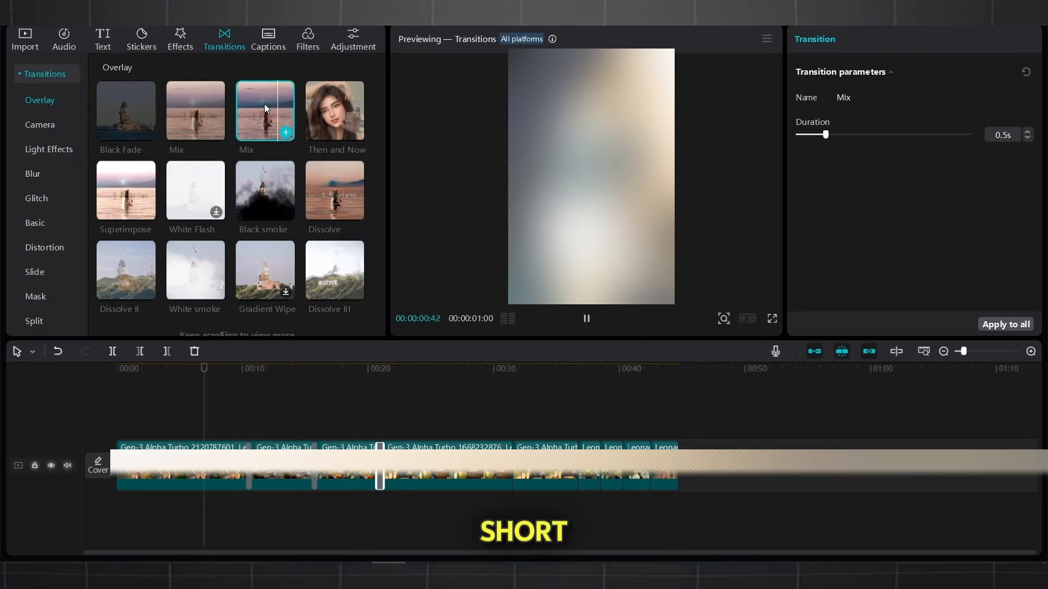
left_click_drag(264, 104, 513, 464)
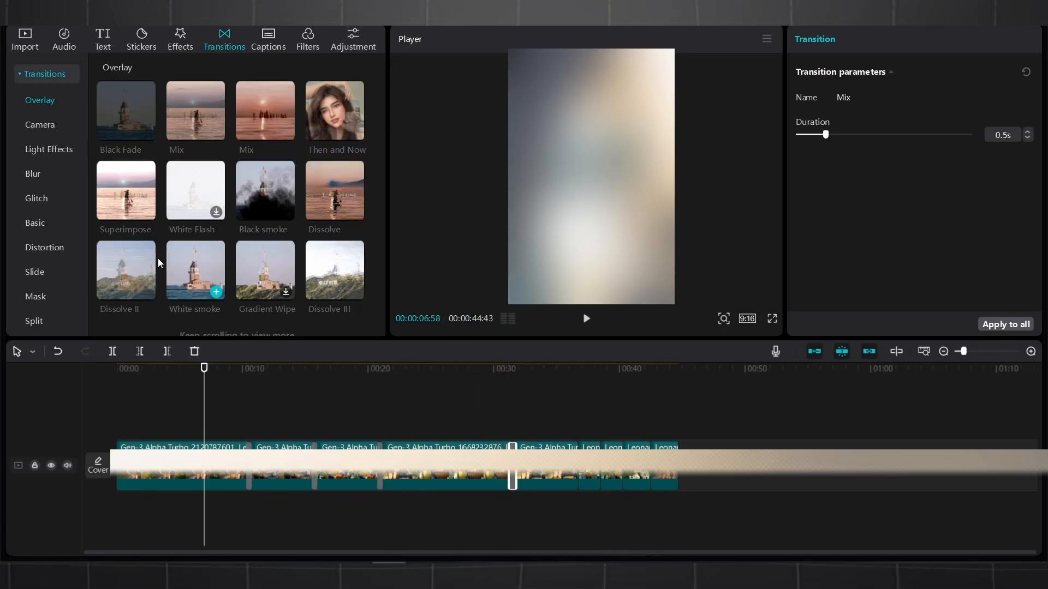
Step: Add a Black Fade transition between the last Gen-3 clip and the first still, plus transitions at the three remaining cuts
left_click(128, 260)
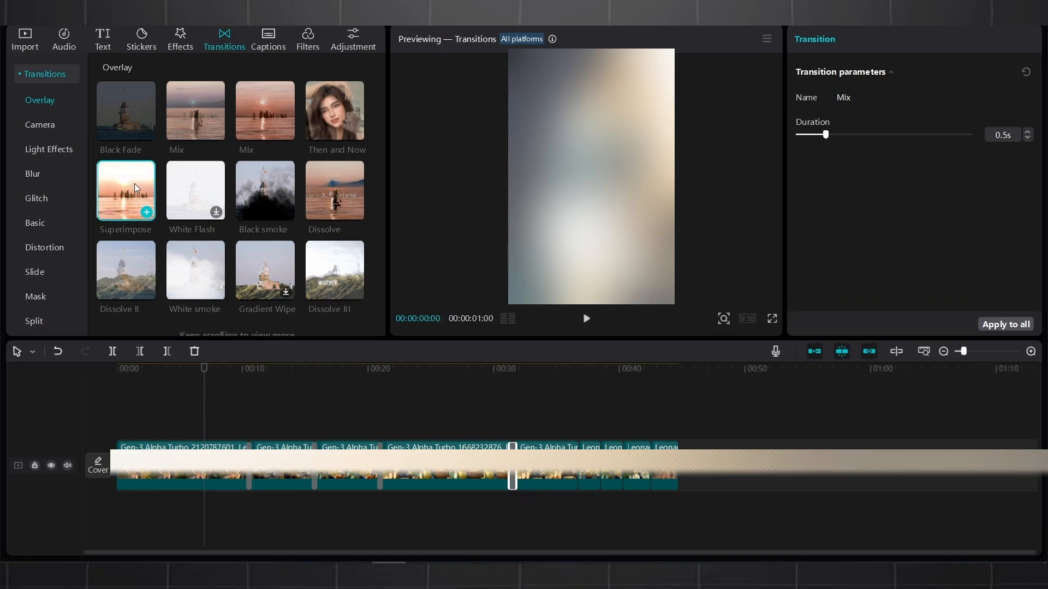
left_click_drag(145, 104, 578, 463)
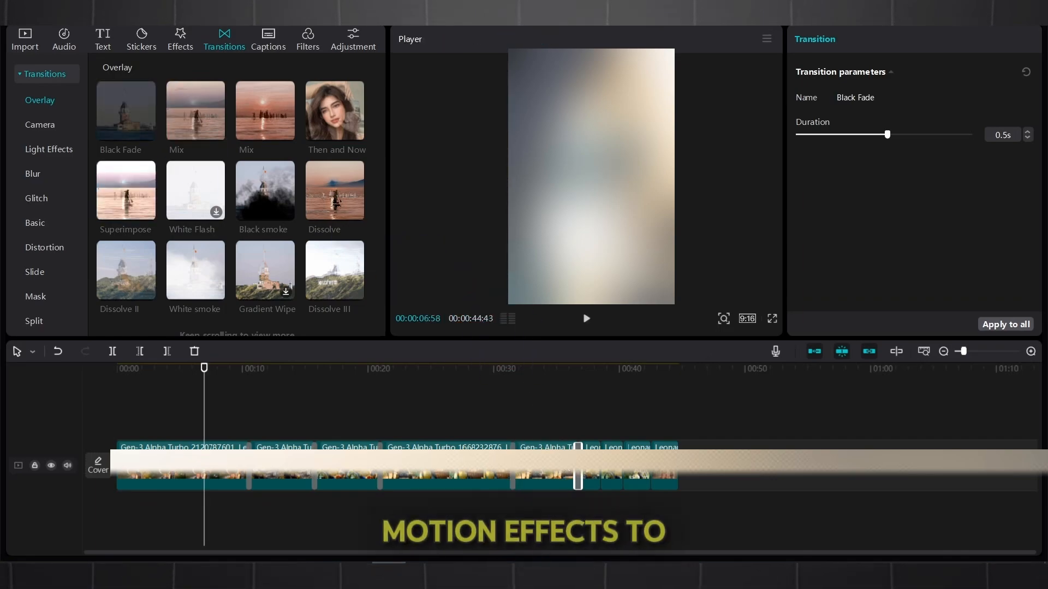
left_click(315, 257)
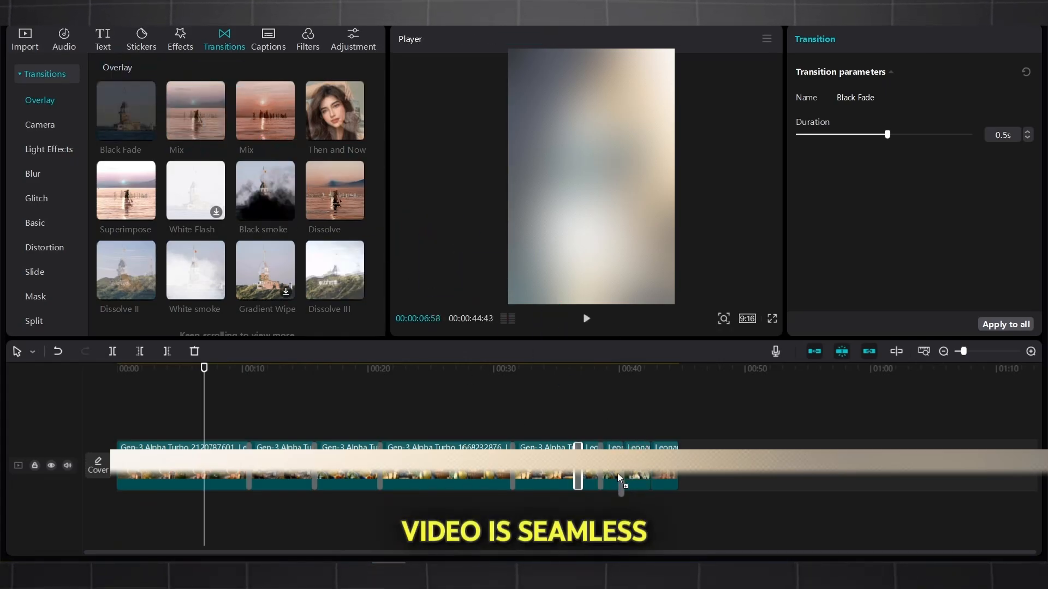
left_click_drag(279, 175, 609, 477)
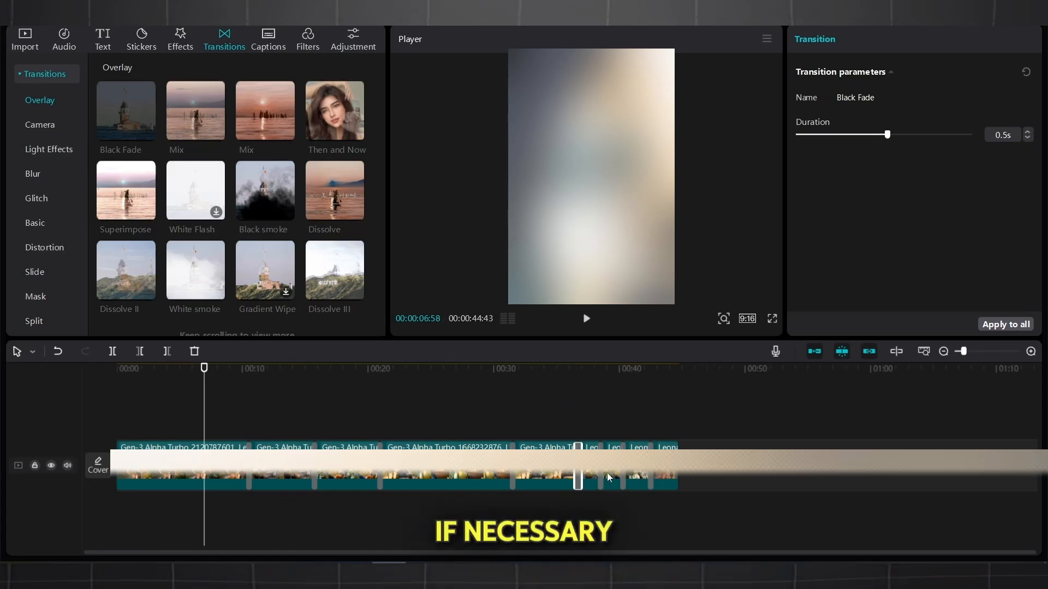
Step: Check the clips around the new transitions and split the long fourth clip at 00:00:23:00
left_click(267, 419)
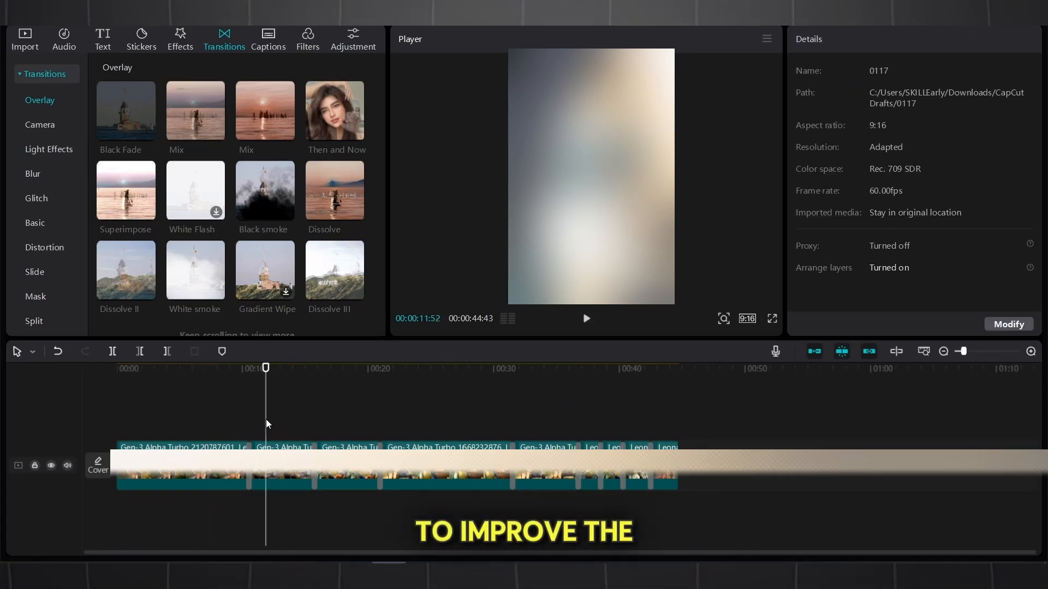
left_click(328, 431)
left_click_drag(327, 431, 386, 447)
left_click(387, 447)
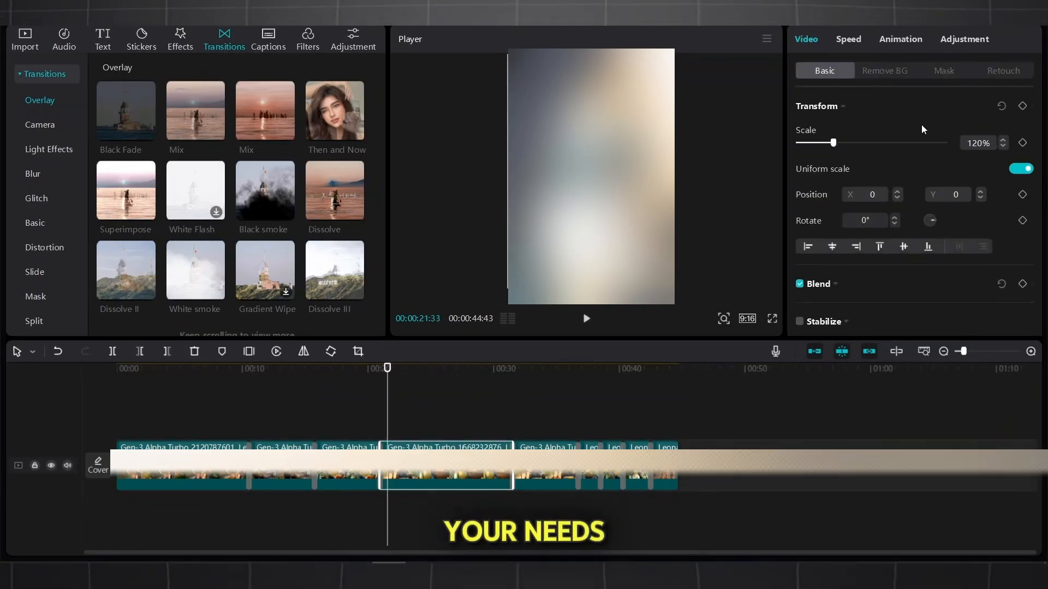
key("space")
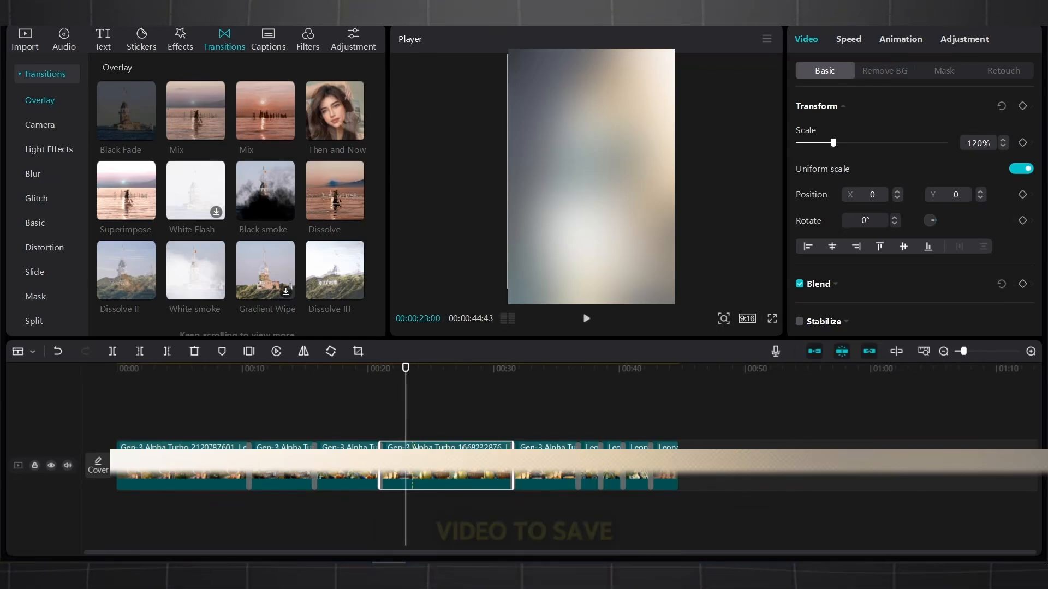
key("ctrl+b")
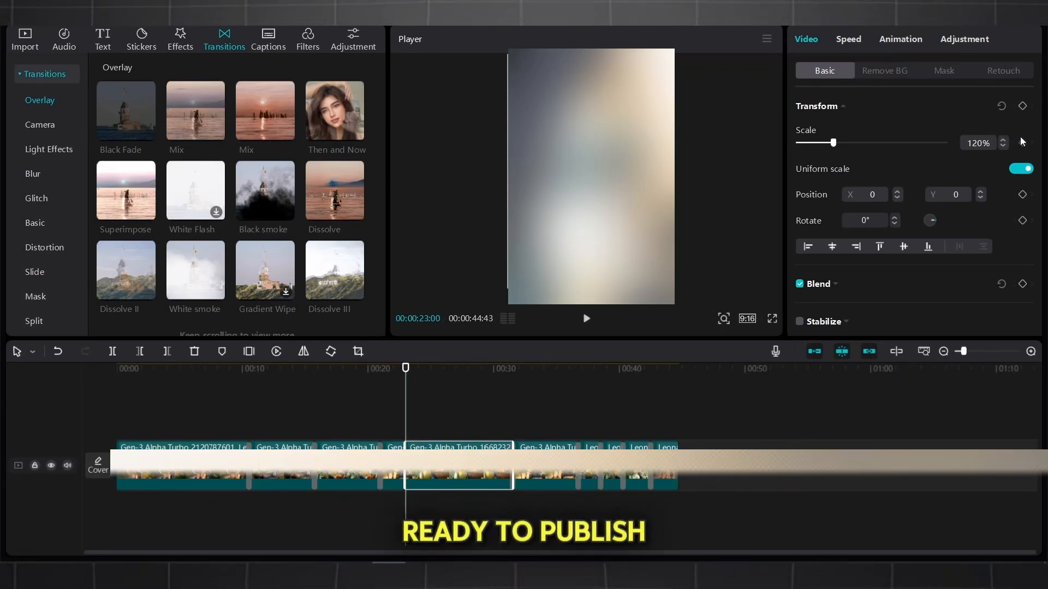
left_click(499, 431)
left_click_drag(499, 432, 503, 435)
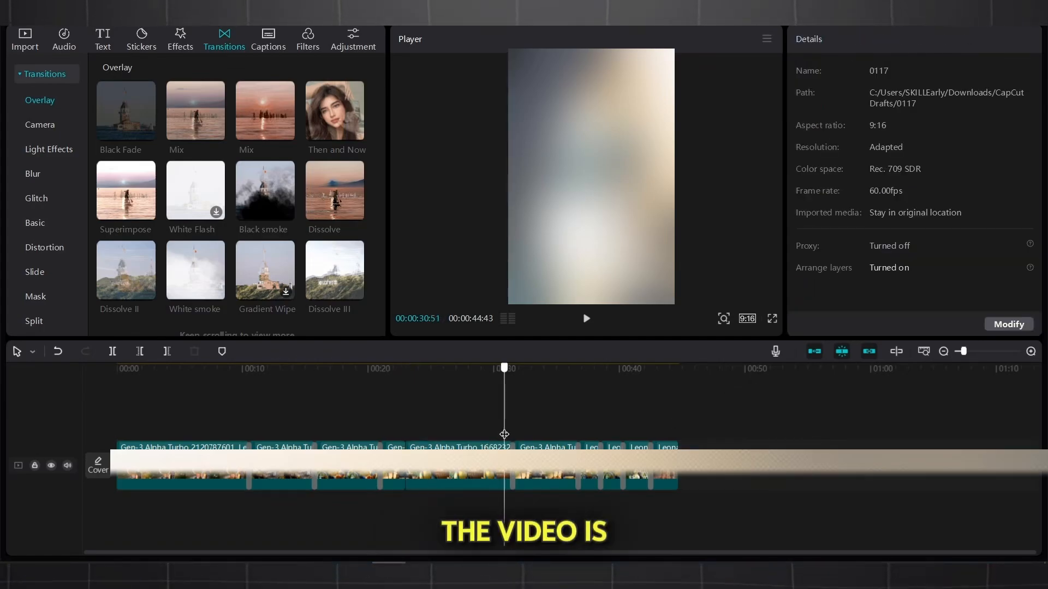
left_click(503, 436)
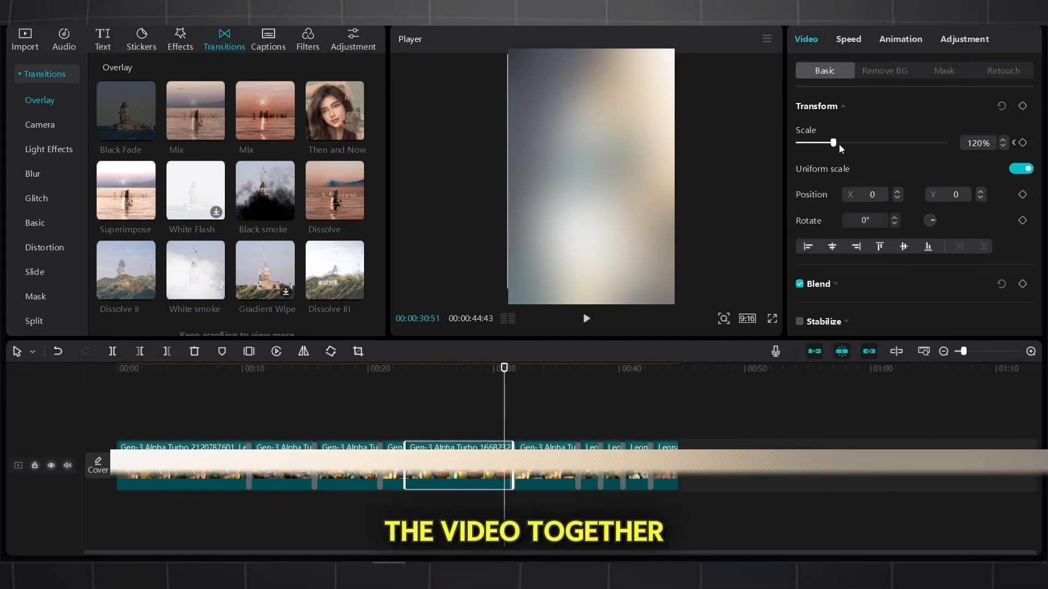
left_click_drag(840, 144, 852, 146)
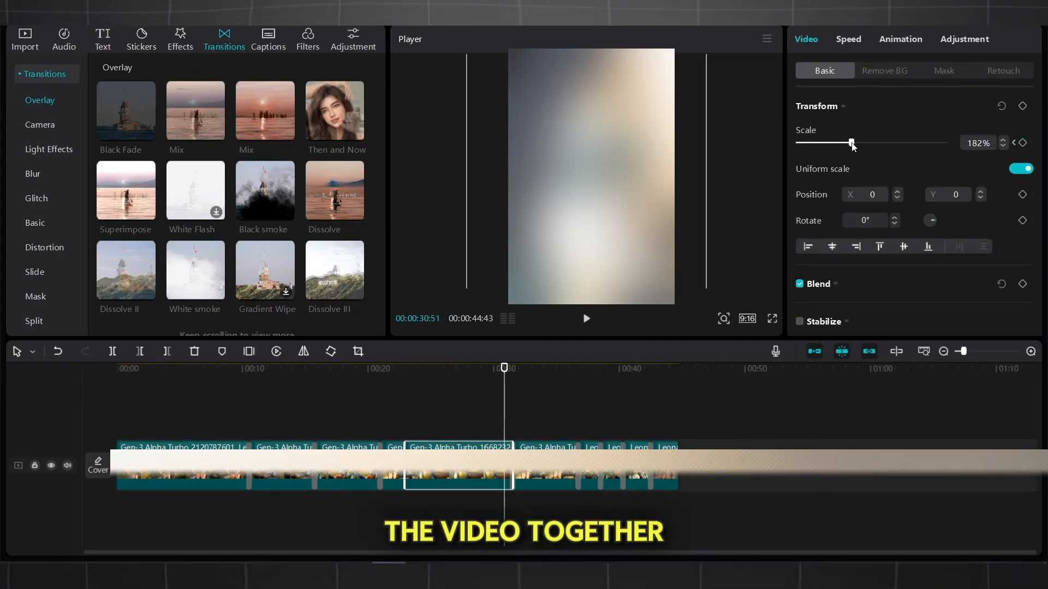
left_click(412, 431)
key("space")
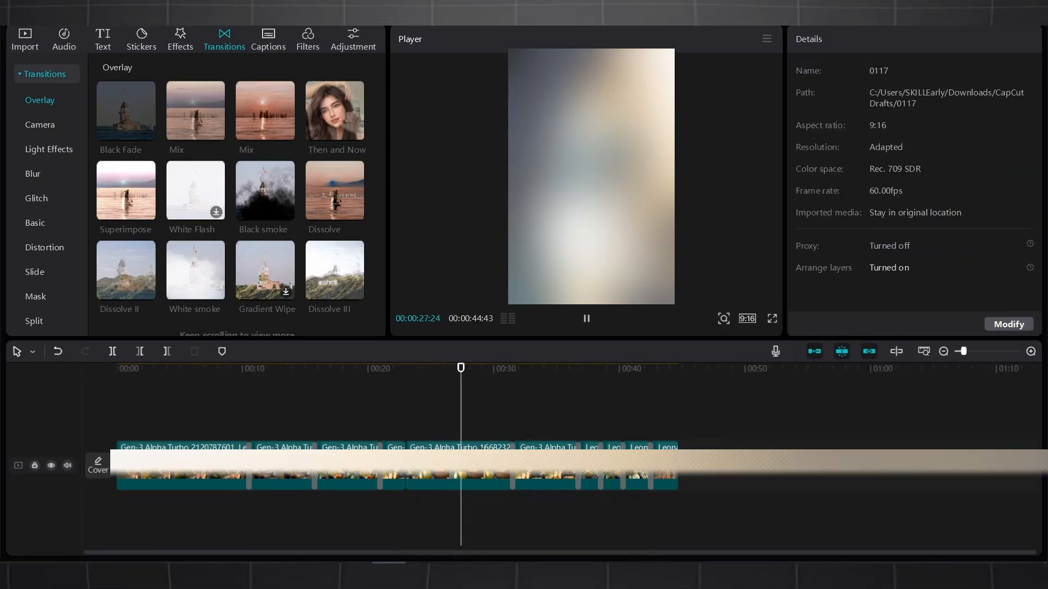
key("space")
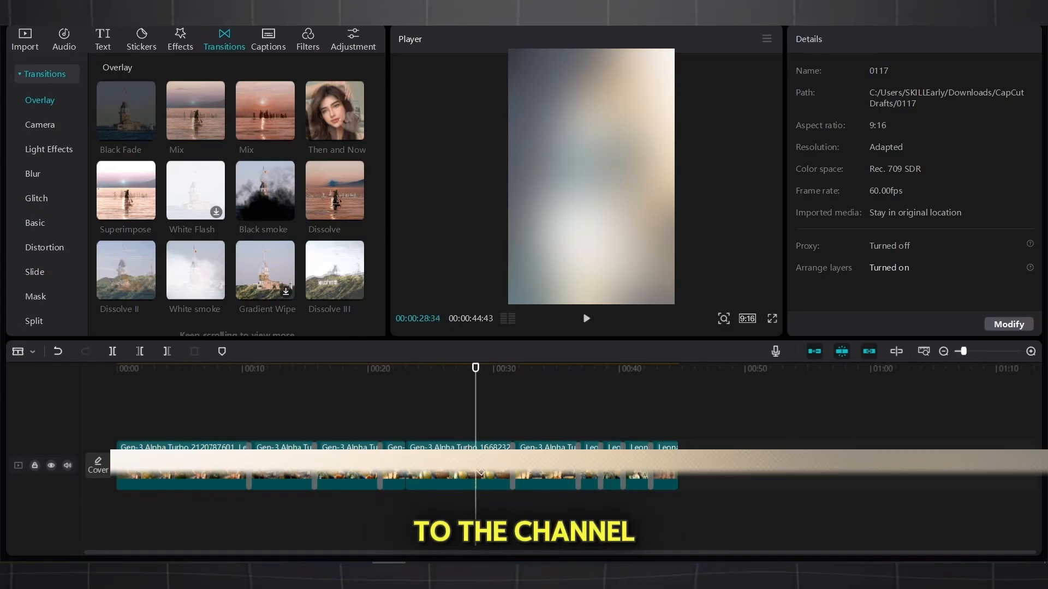
key("ctrl+b")
key("Delete")
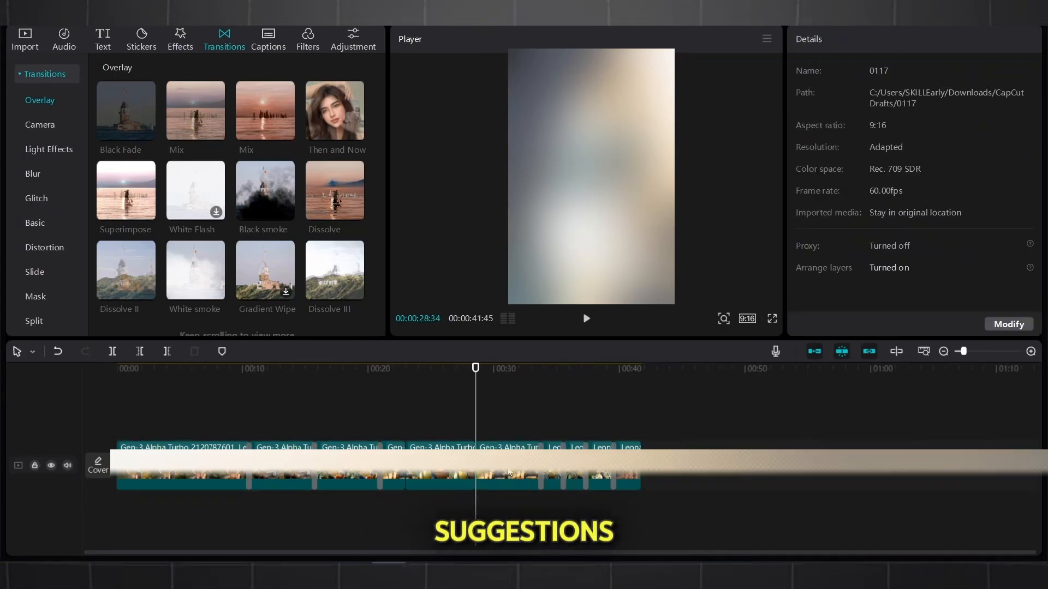
Step: Add a Black Fade transition between the shortened clip and the last Gen-3 clip, and play across the cut
left_click_drag(139, 127, 422, 425)
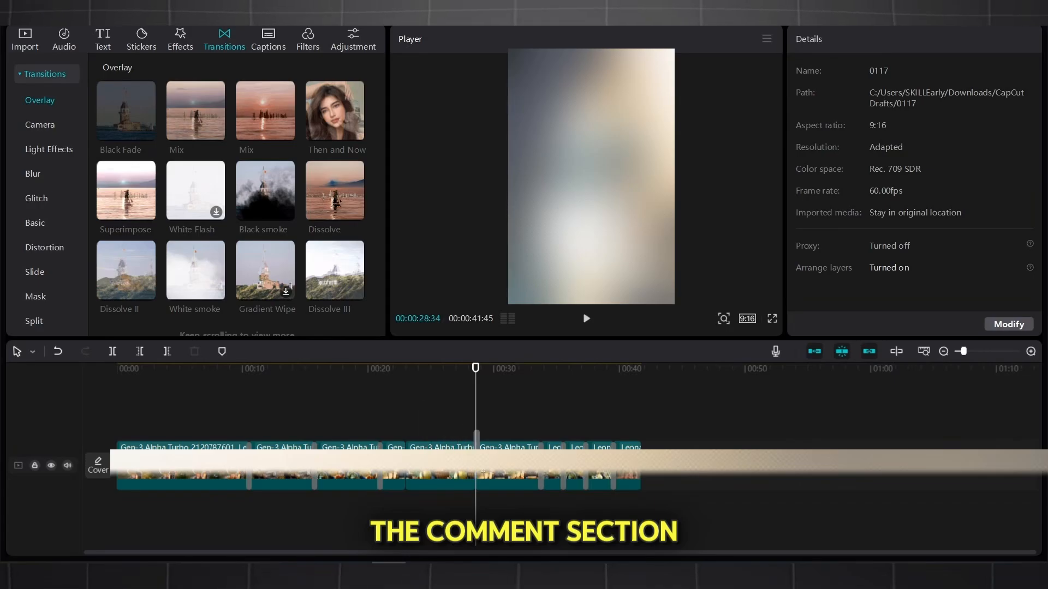
left_click_drag(482, 471, 476, 469)
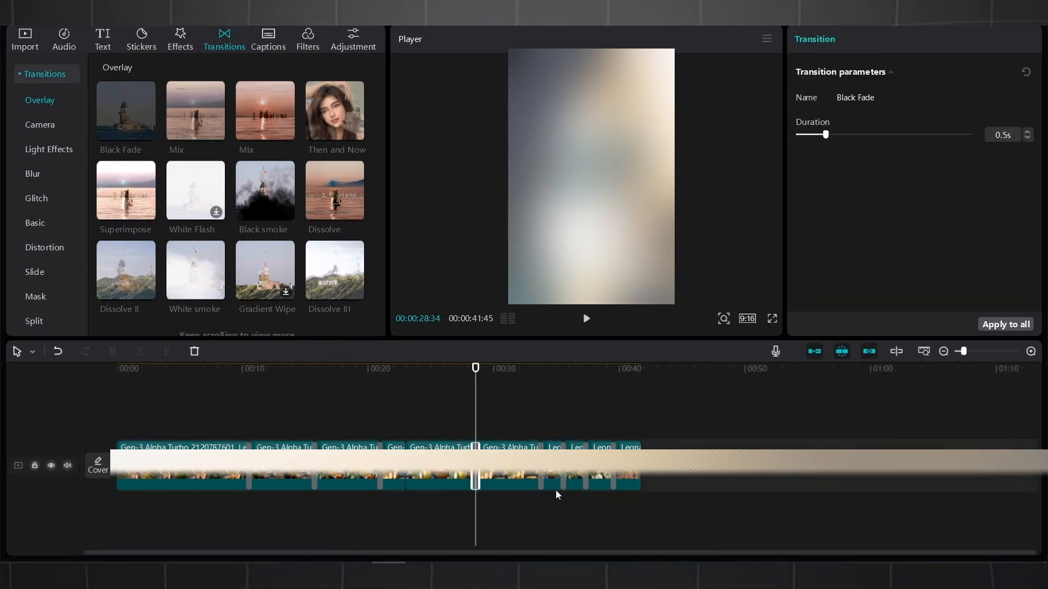
left_click(512, 476)
key("space")
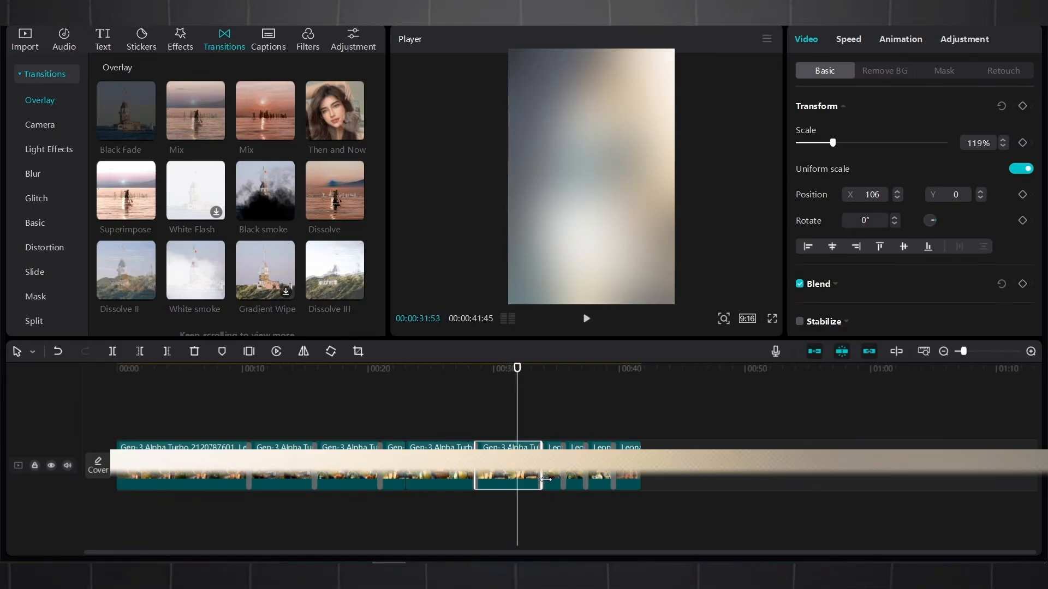
left_click(471, 419)
scroll(482, 432, "up", 3)
key("space")
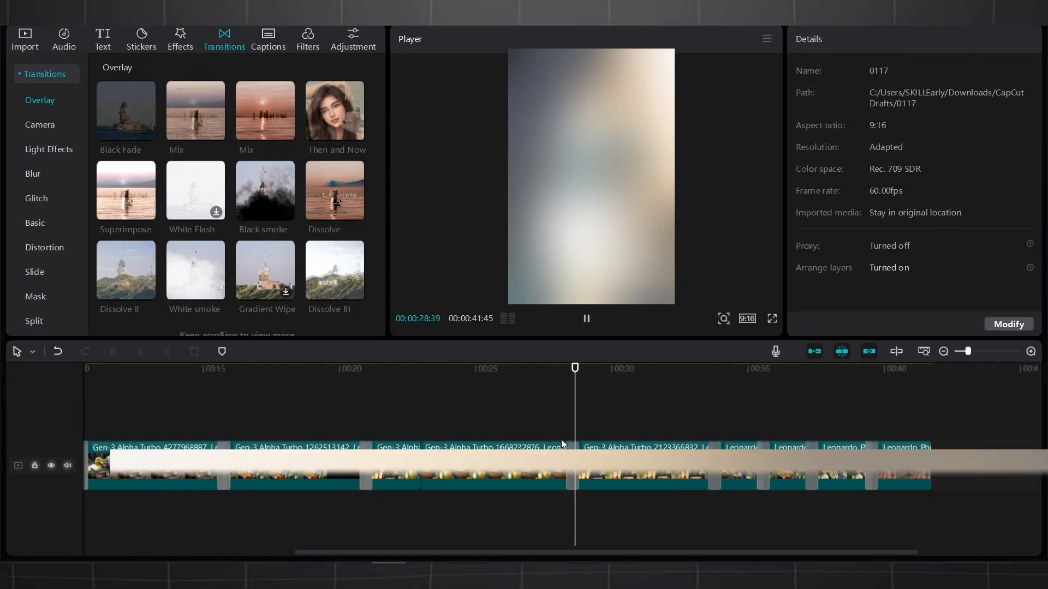
Step: Find the Fire video effect among the favorites, place it over the last Gen-3 clip, and preview it
left_click(182, 39)
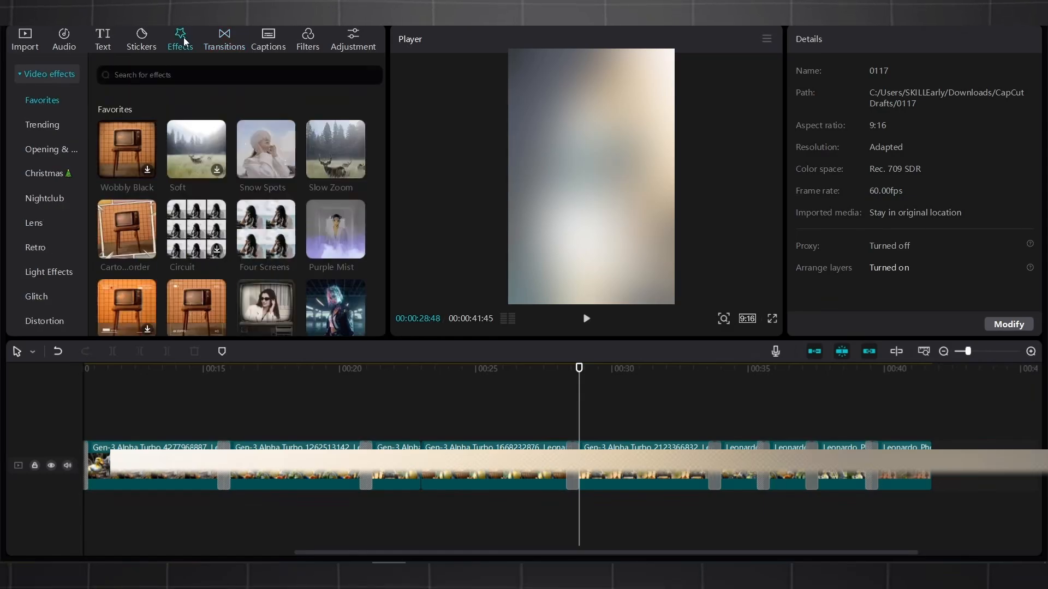
scroll(124, 228, "down", 3)
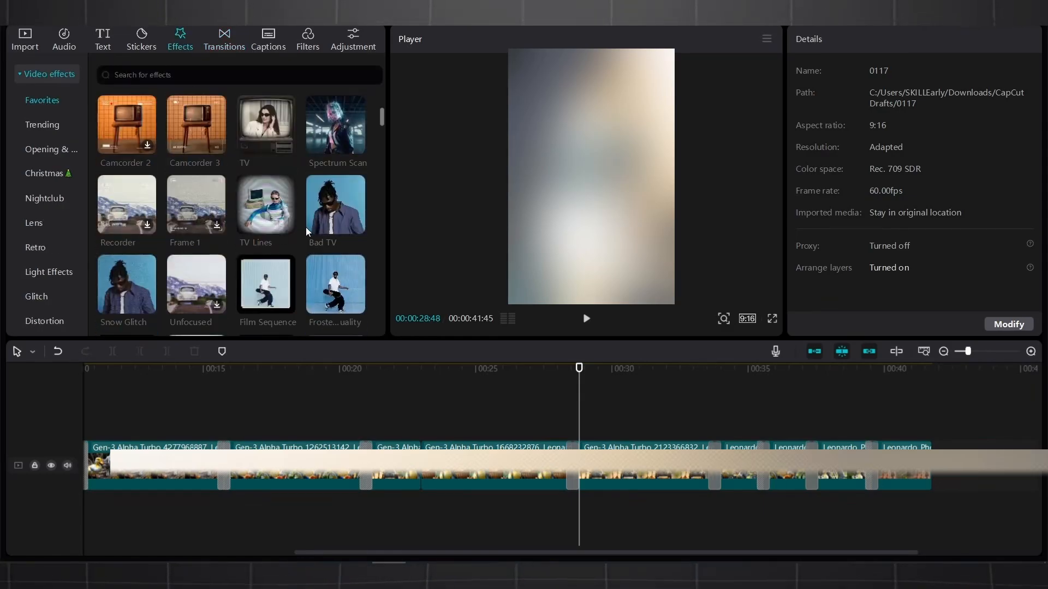
scroll(340, 142, "down", 8)
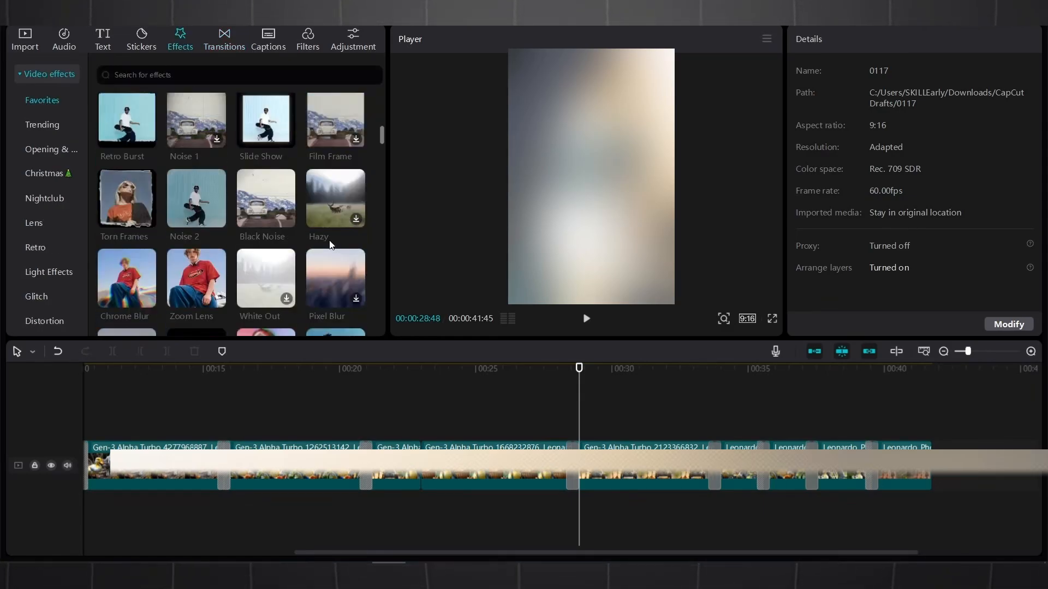
scroll(329, 242, "down", 10)
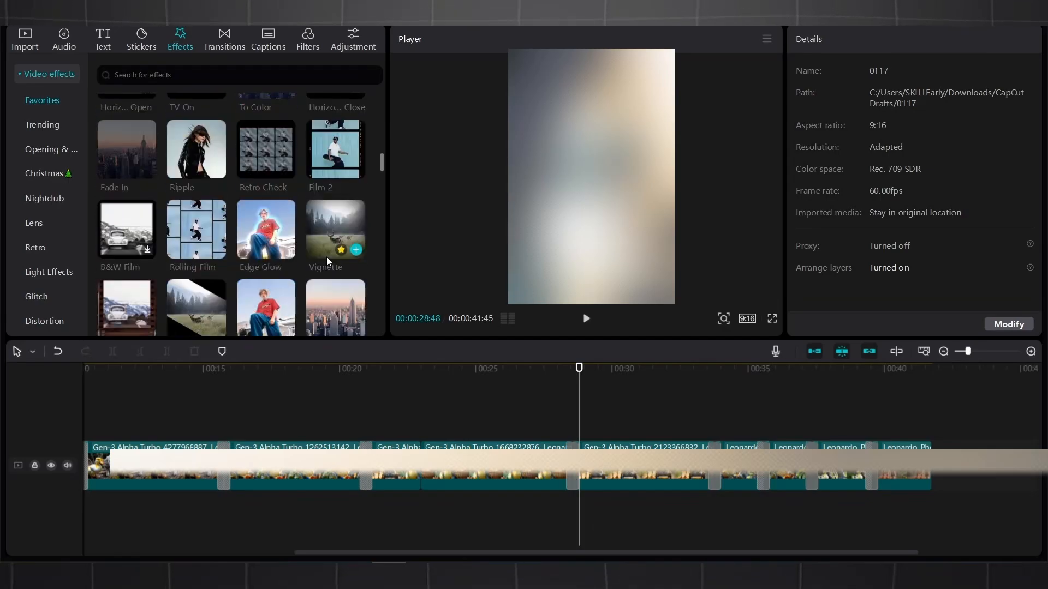
scroll(327, 257, "down", 10)
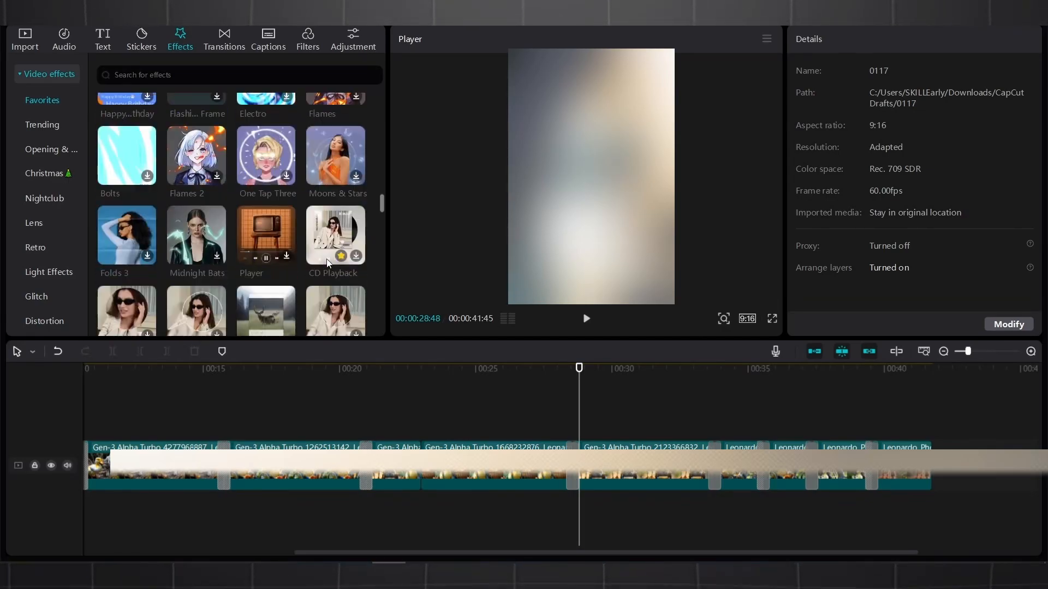
scroll(327, 258, "down", 10)
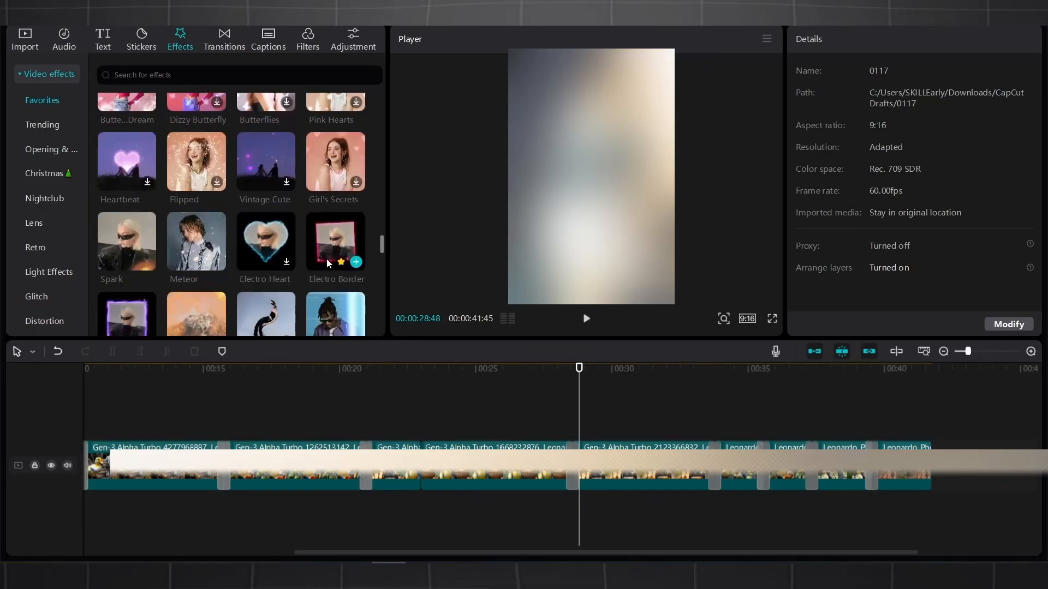
scroll(326, 258, "down", 10)
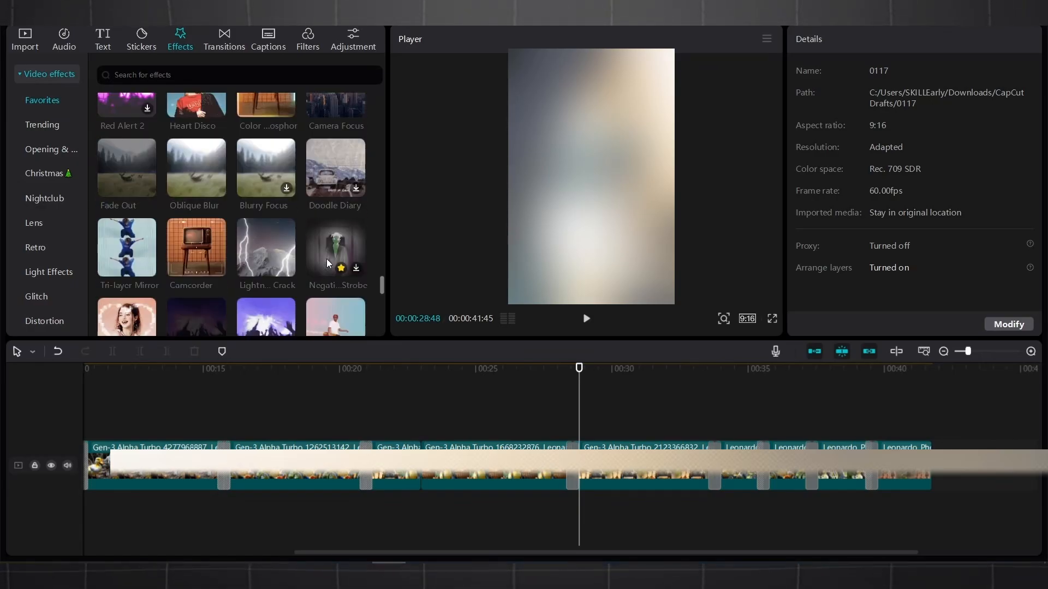
scroll(326, 258, "down", 5)
scroll(279, 241, "down", 3)
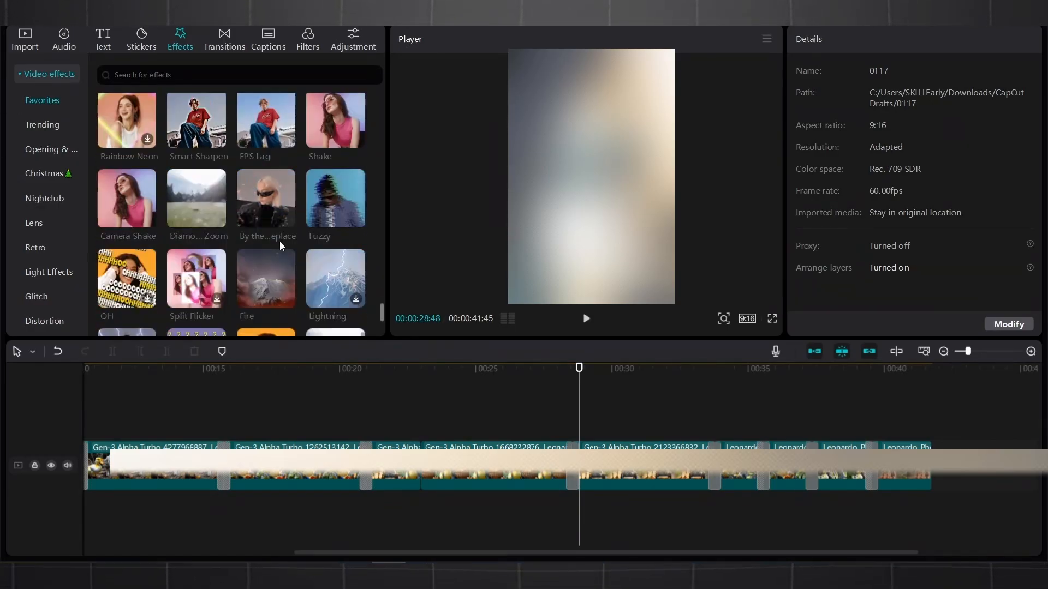
left_click_drag(275, 236, 574, 427)
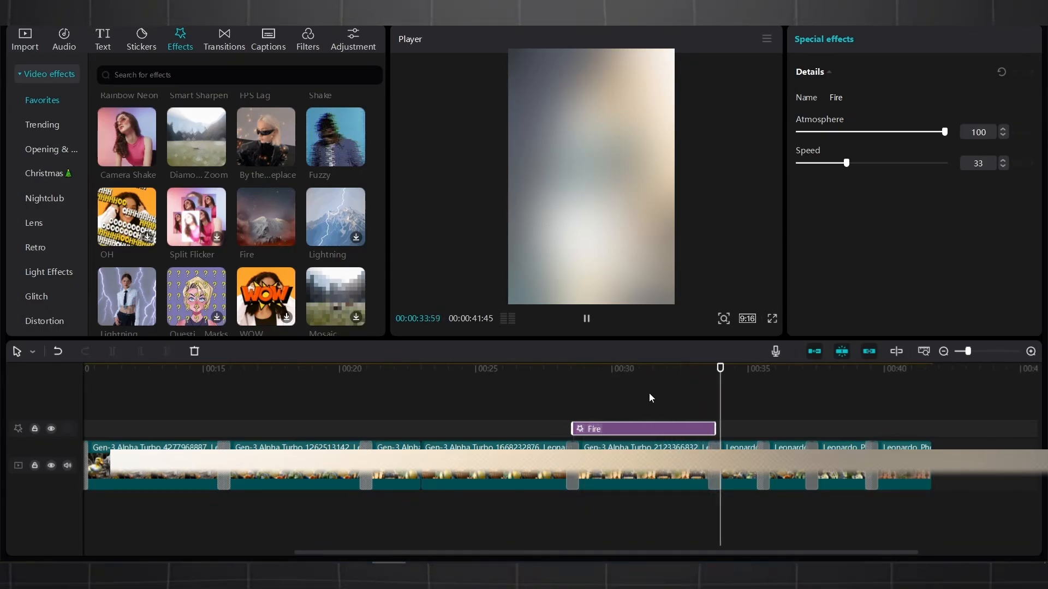
key("space")
left_click(592, 402)
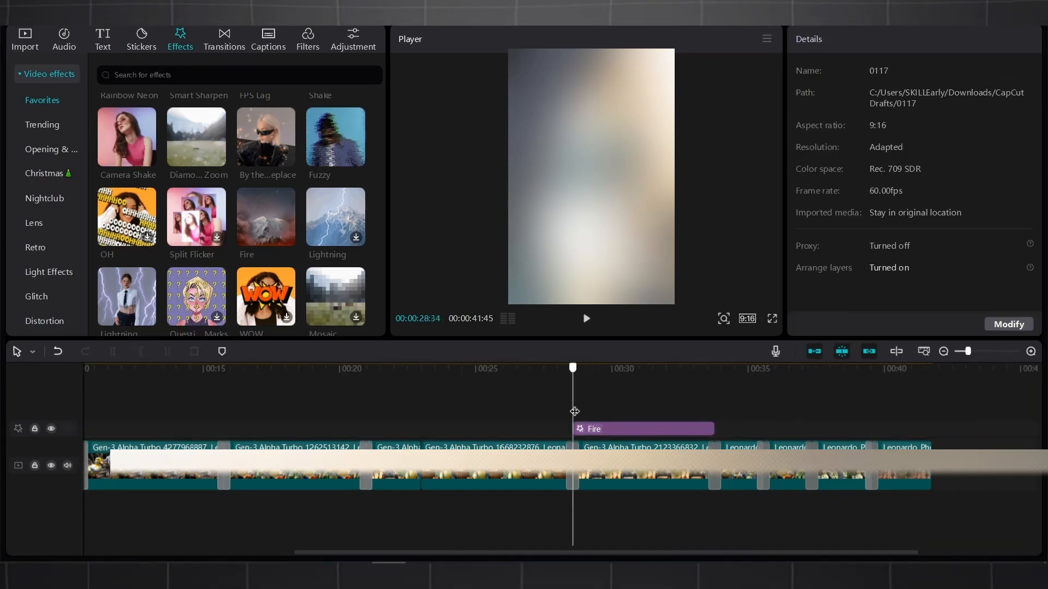
left_click_drag(599, 411, 675, 416)
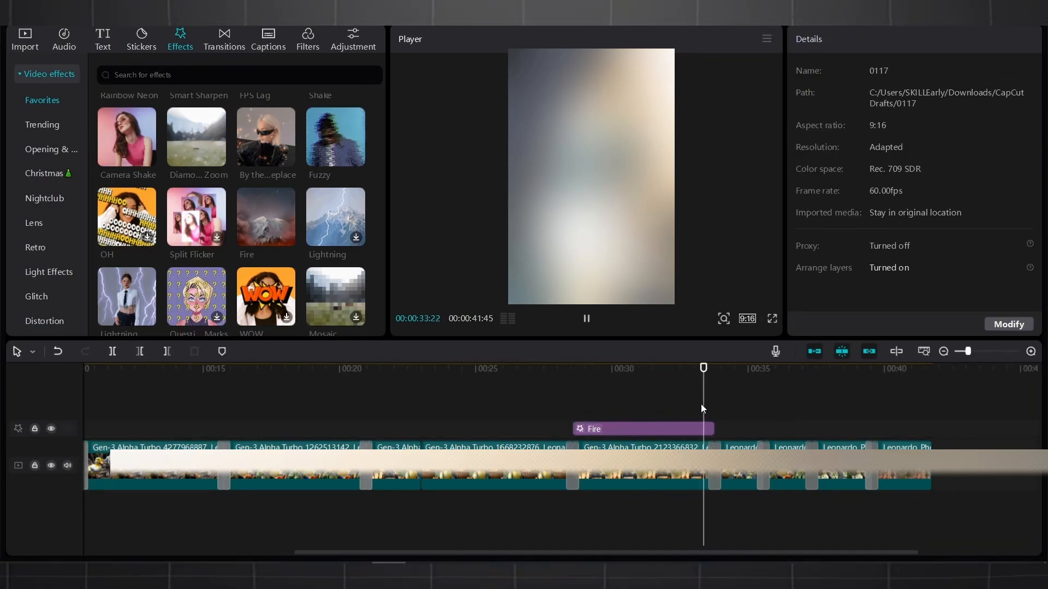
Step: Apply the Scre...Wipe animation to the first Leonardo still, first as an Out and then as an In animation
left_click(741, 461)
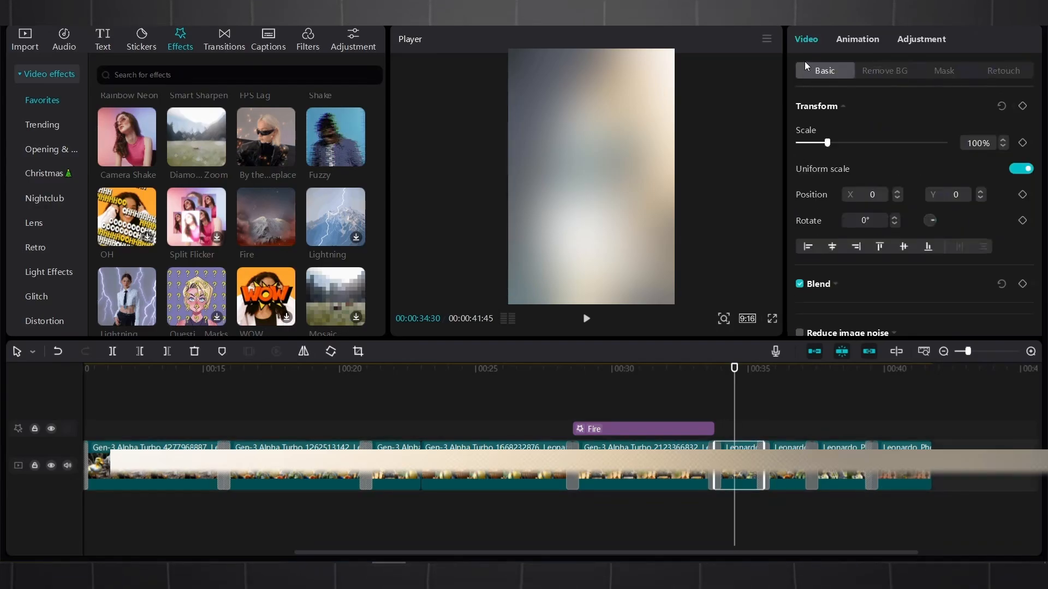
left_click(849, 39)
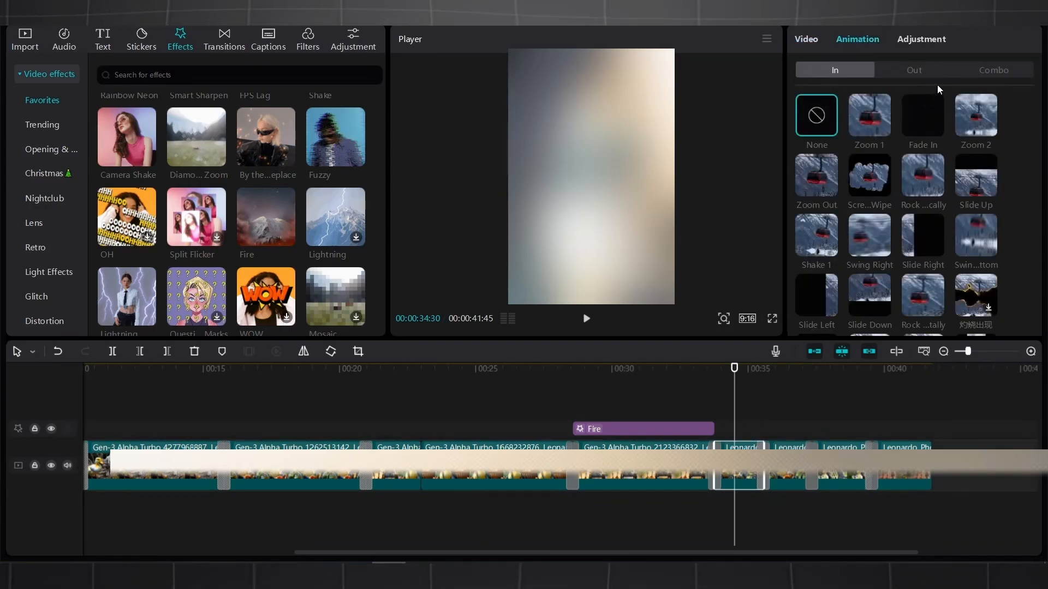
left_click(888, 76)
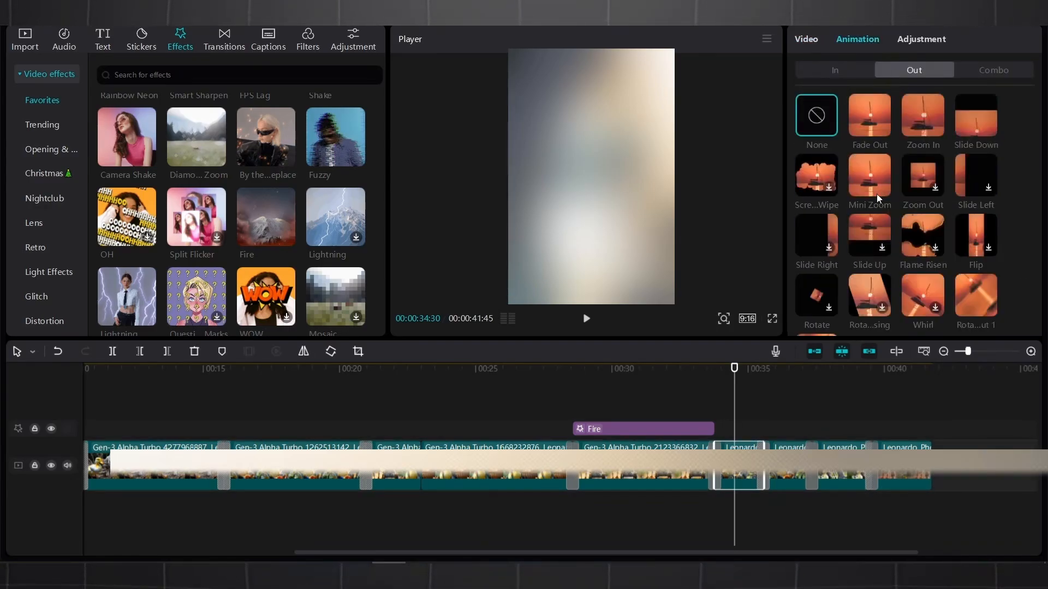
left_click(810, 166)
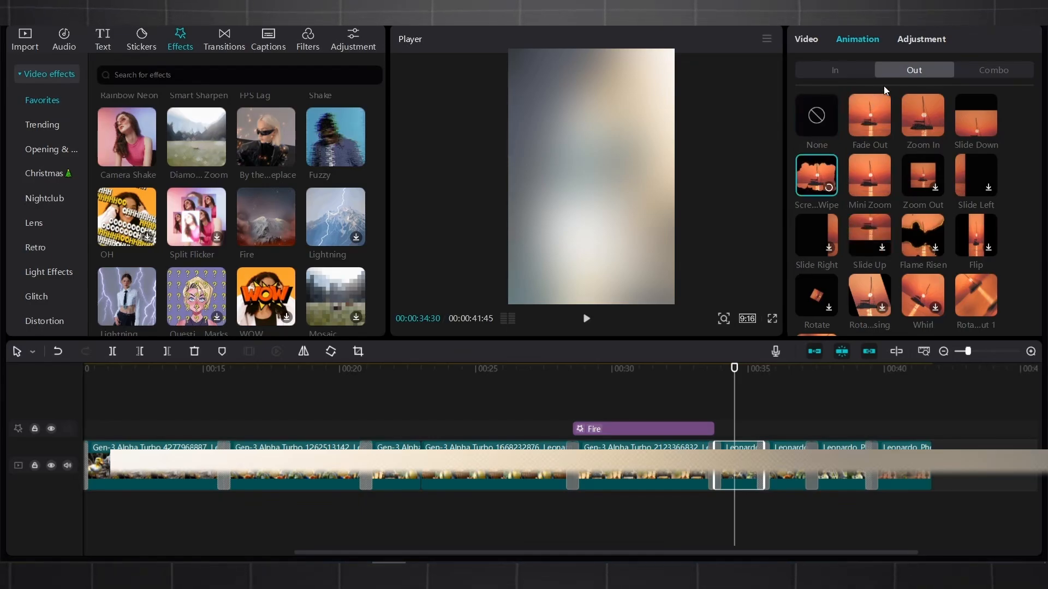
left_click(848, 71)
left_click(886, 175)
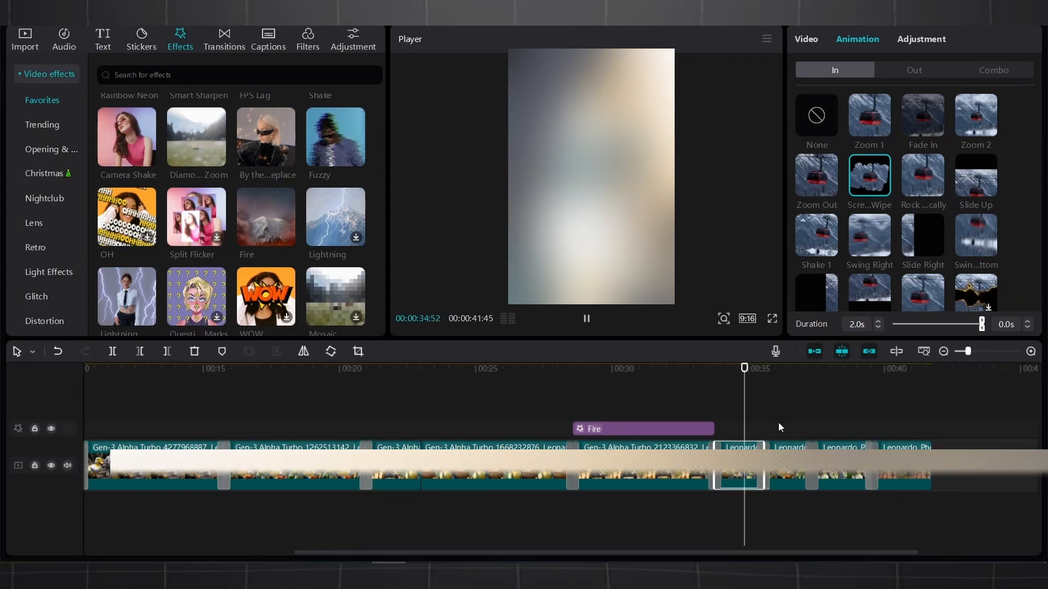
Step: Give the first Leonardo still a Blur canvas background using the second blur level
left_click(739, 437)
left_click(733, 451)
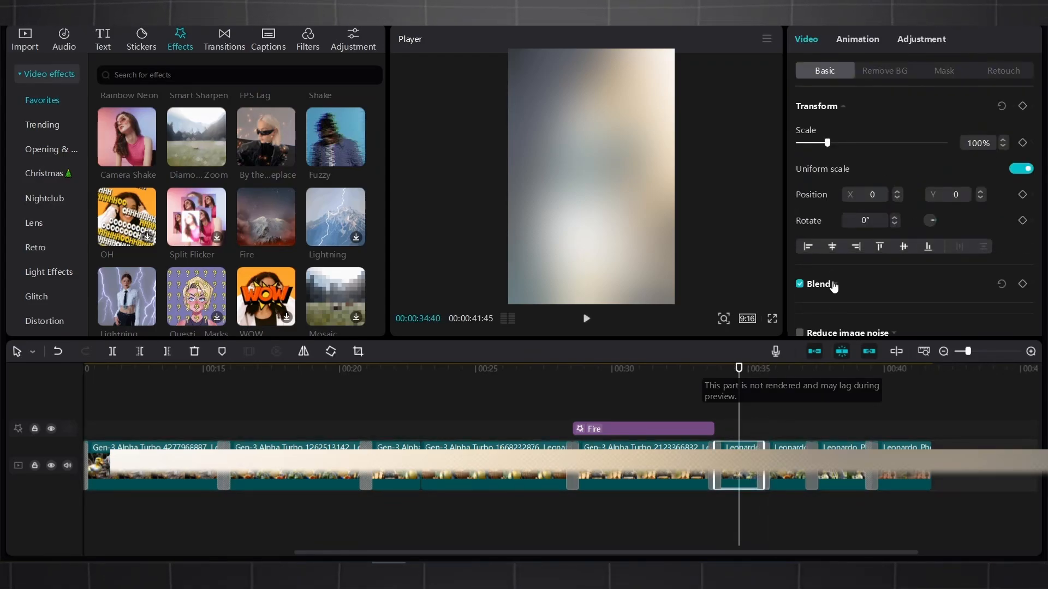
scroll(859, 284, "down", 2)
left_click(851, 309)
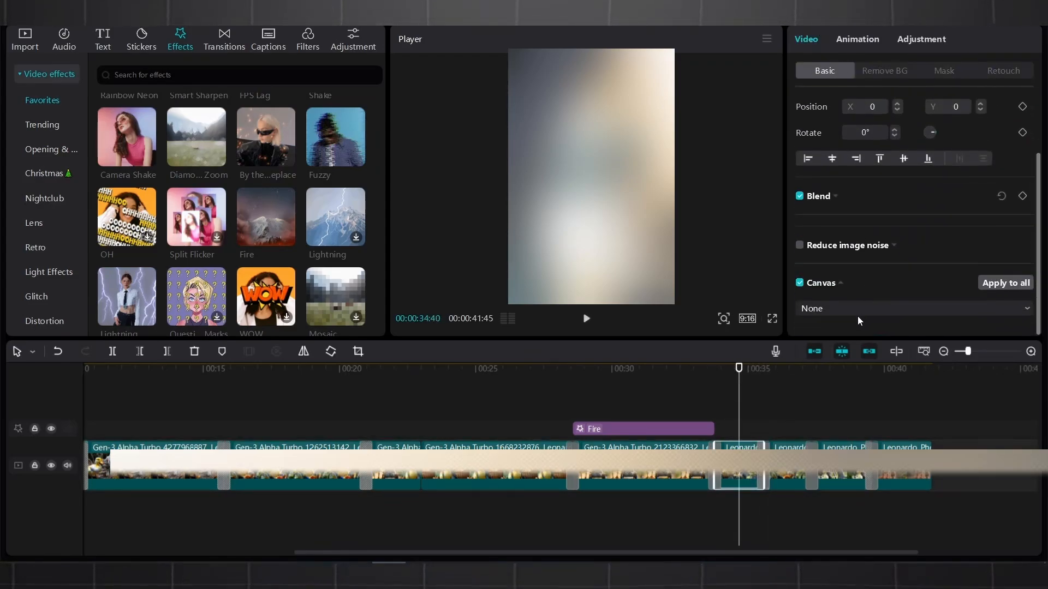
left_click(854, 315)
left_click(852, 345)
scroll(861, 322, "down", 1)
left_click(872, 286)
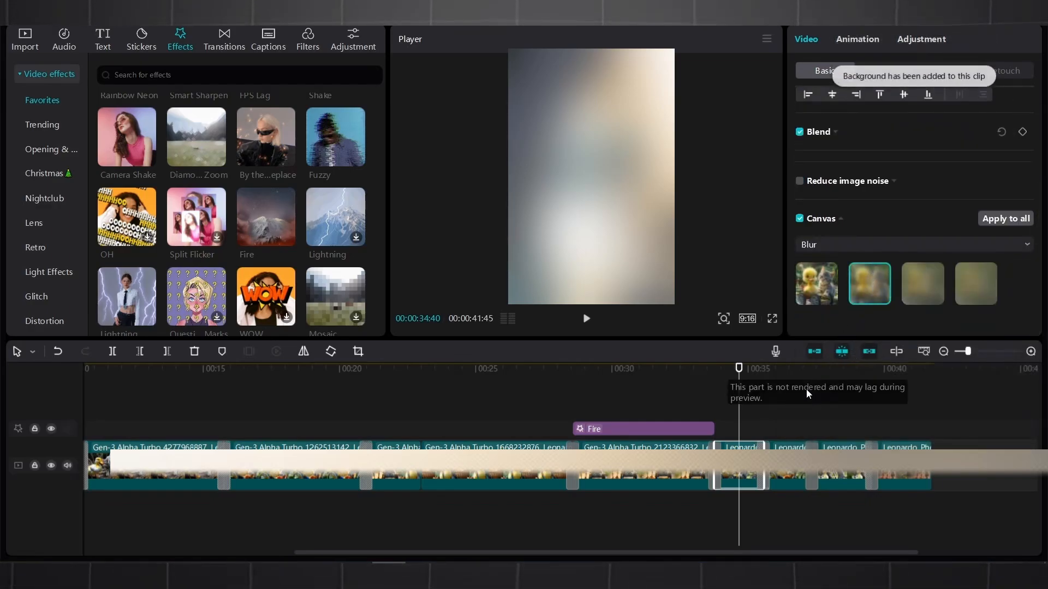
Step: Select the three remaining Leonardo stills together, give them the second-level Blur canvas background, and play part of the result
left_click_drag(791, 426, 865, 459)
scroll(846, 258, "down", 2)
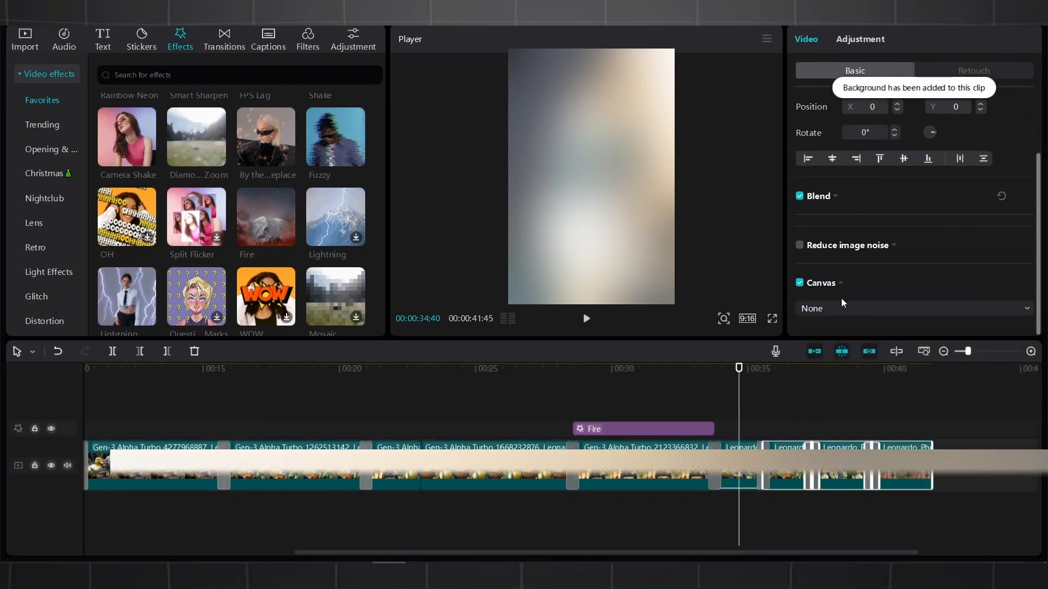
left_click(840, 309)
left_click(843, 351)
left_click(862, 279)
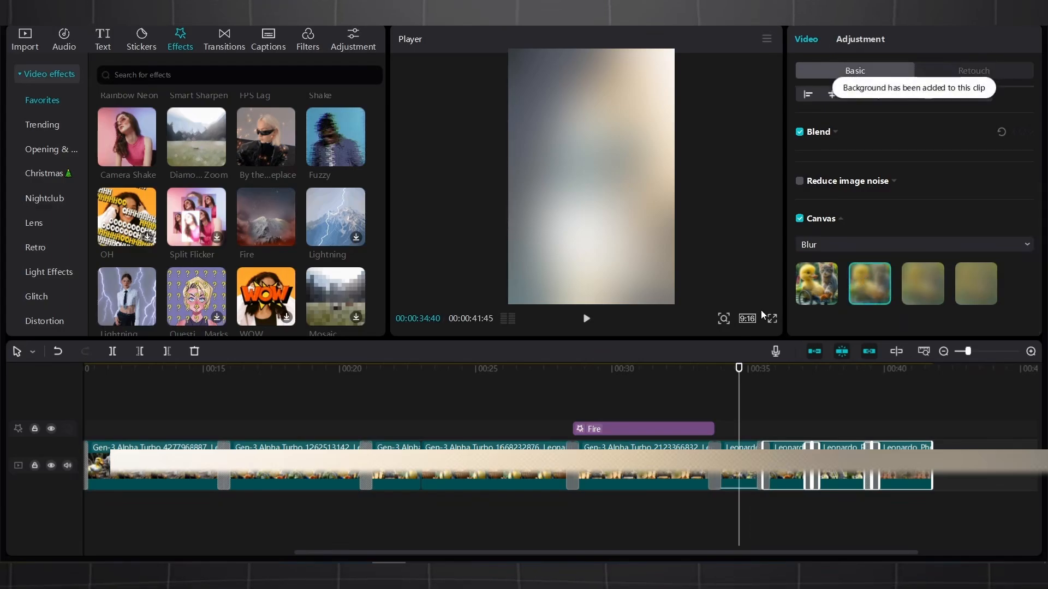
left_click(788, 401)
key("space")
key("space")
Step: Apply the Scre...Wipe In animation to each of the last three Leonardo stills and return the playhead to the video's start
left_click(788, 463)
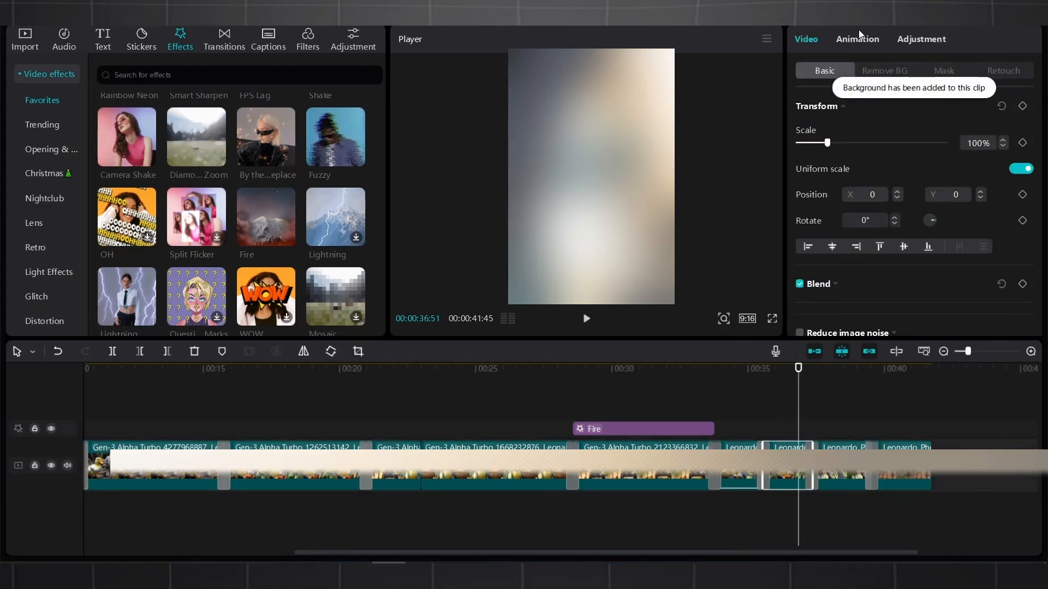
left_click(857, 39)
left_click(879, 191)
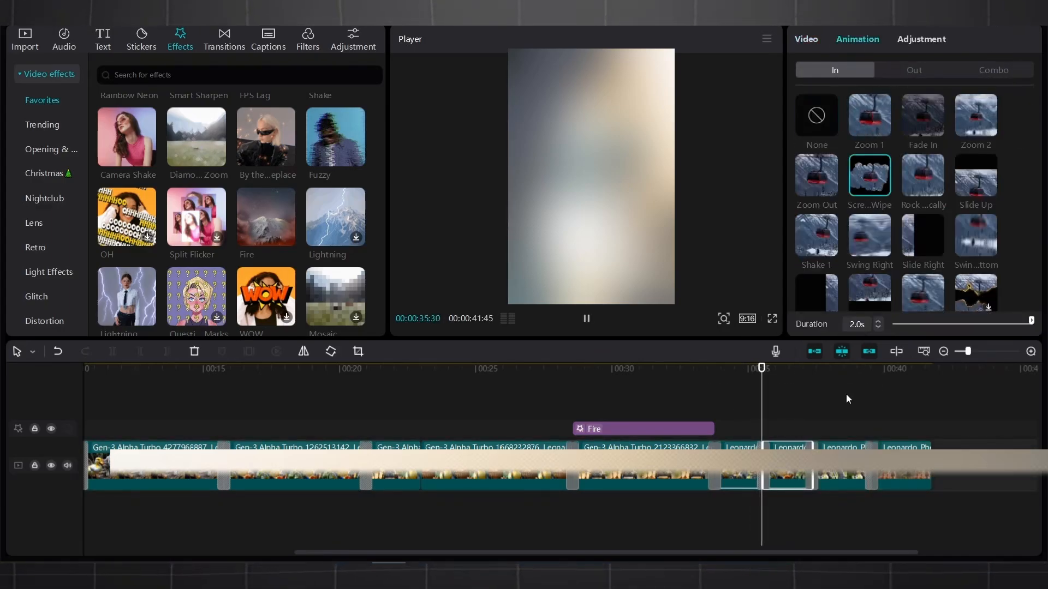
left_click(843, 465)
left_click(868, 178)
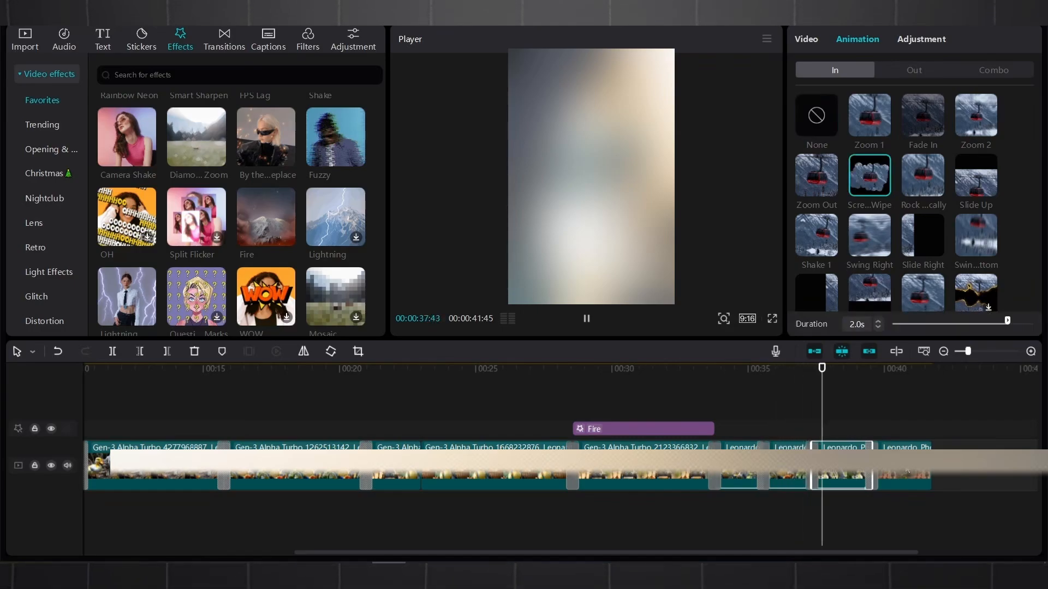
left_click(903, 464)
left_click(868, 180)
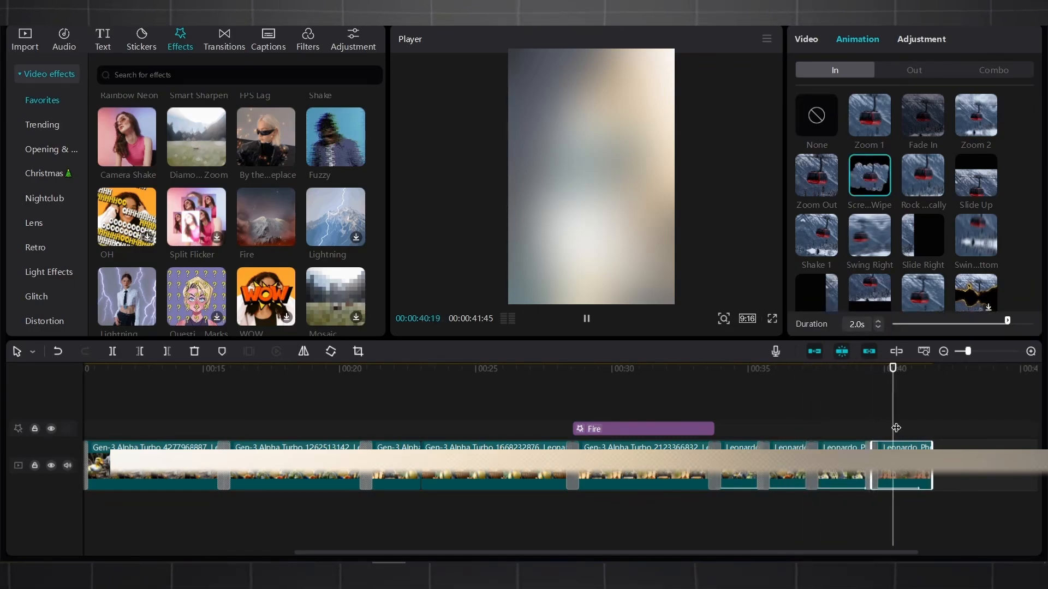
key("space")
left_click_drag(897, 423, 70, 377)
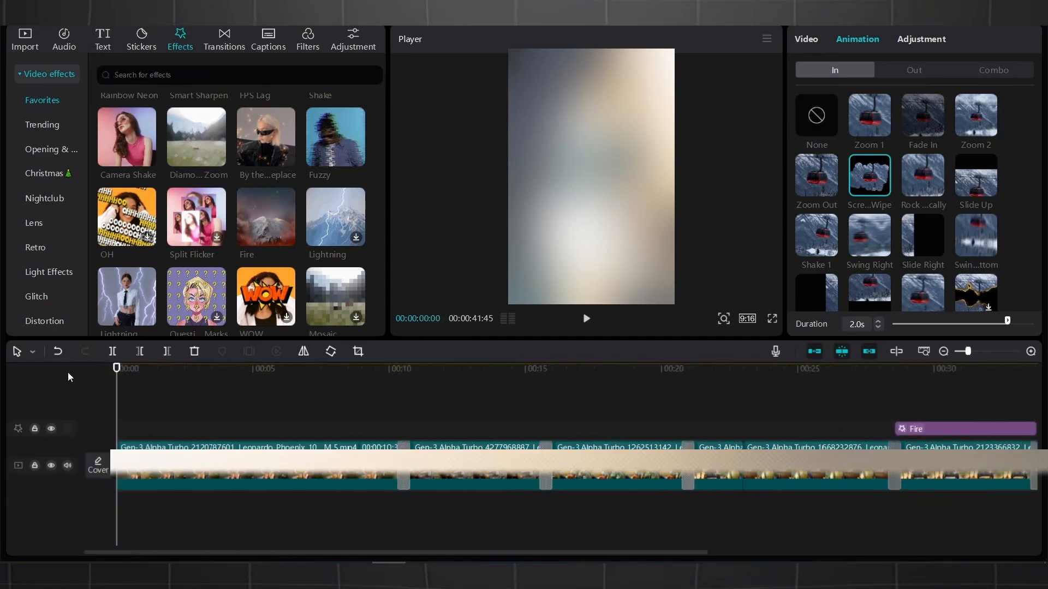
Step: Add the imported music file Story Of A Toy - Freedom Trail Studio.mp3 to the timeline beneath the video clips, starting at 0:00
left_click(24, 38)
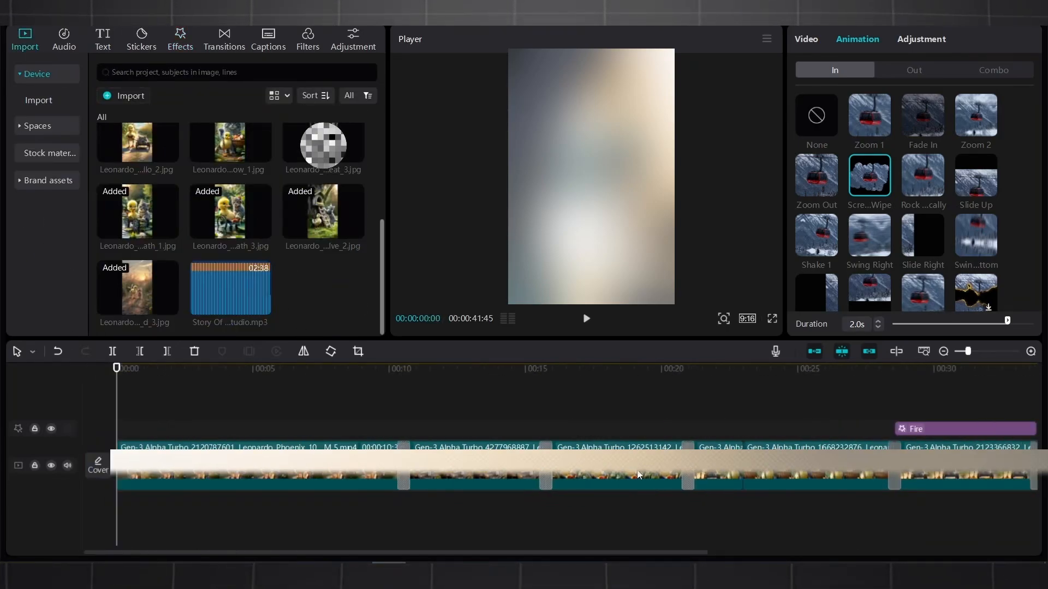
scroll(662, 492, "down", 3)
left_click_drag(228, 273, 319, 511)
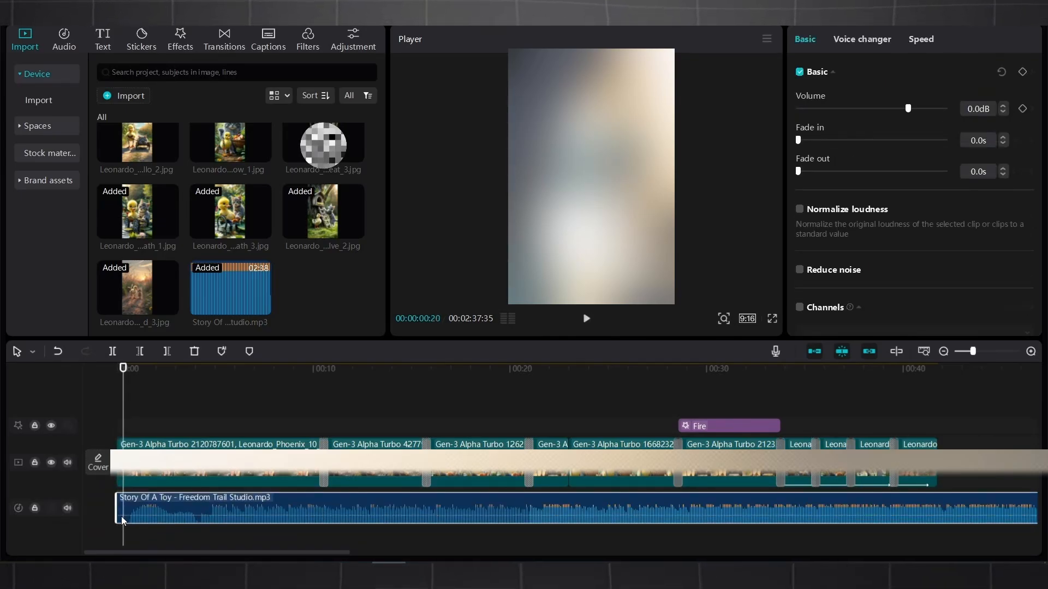
Step: Cut away roughly the first 5 seconds of the music track and move the remaining part to the timeline's start
key("b")
left_click(133, 508)
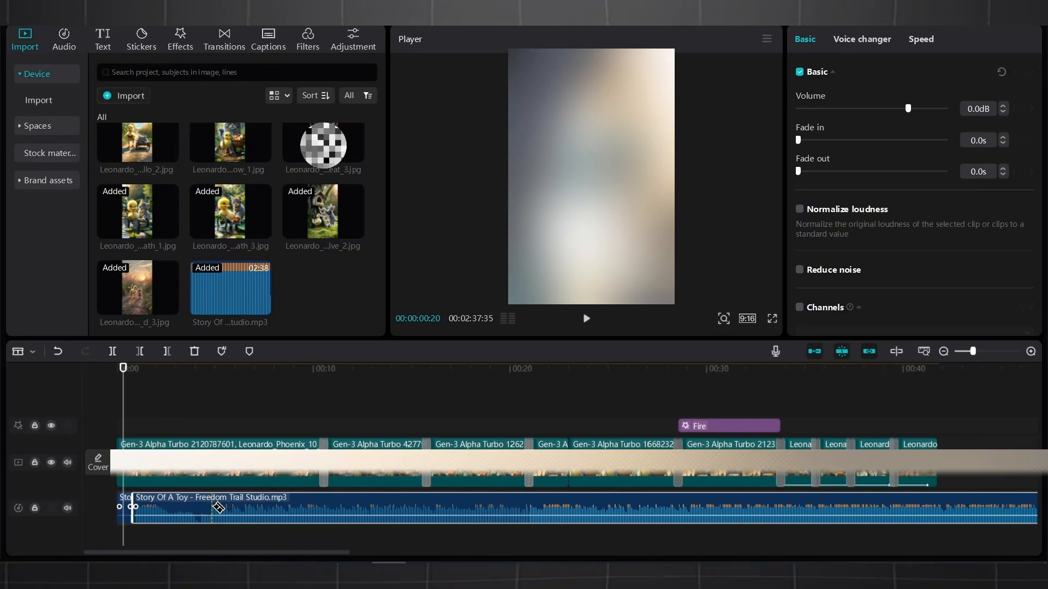
left_click(213, 508)
key("a")
left_click(203, 516)
key("Delete")
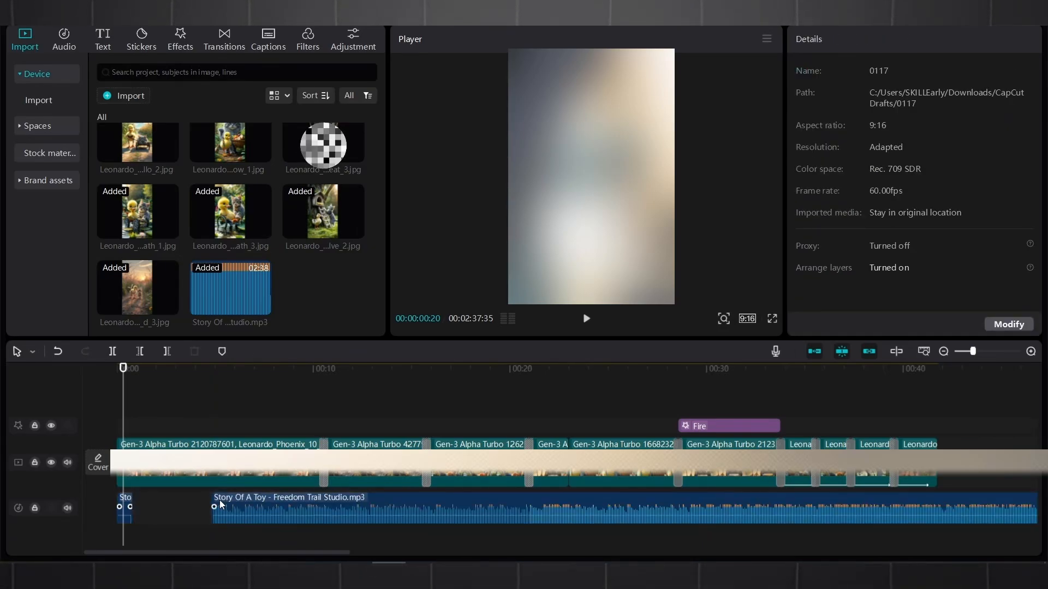
left_click_drag(221, 502, 114, 500)
left_click(125, 507)
key("Delete")
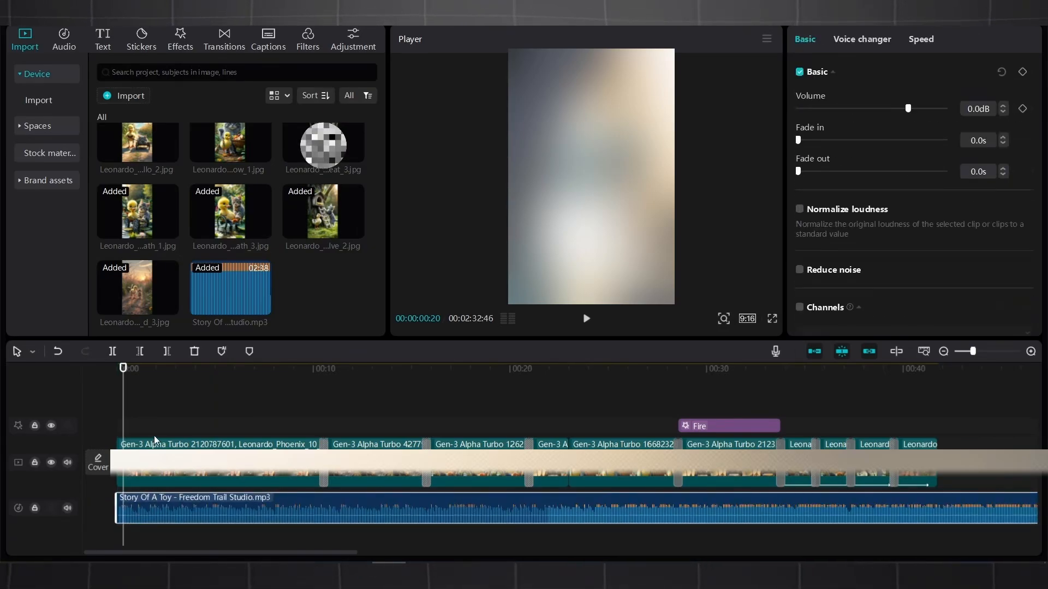
Step: Play the video with its music, sampling several points from the opening through to the last still
key("space")
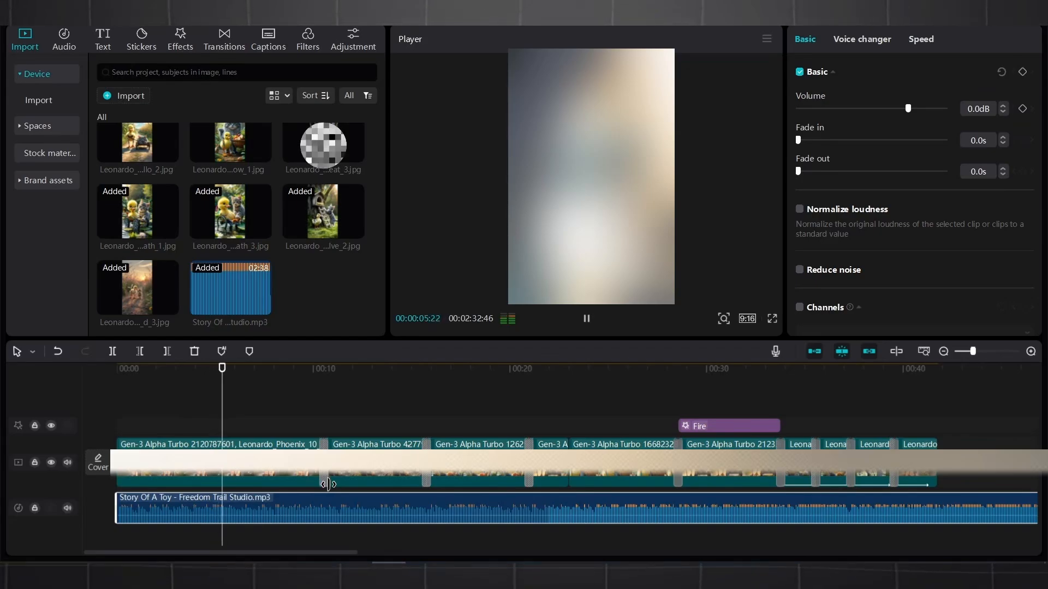
left_click(316, 525)
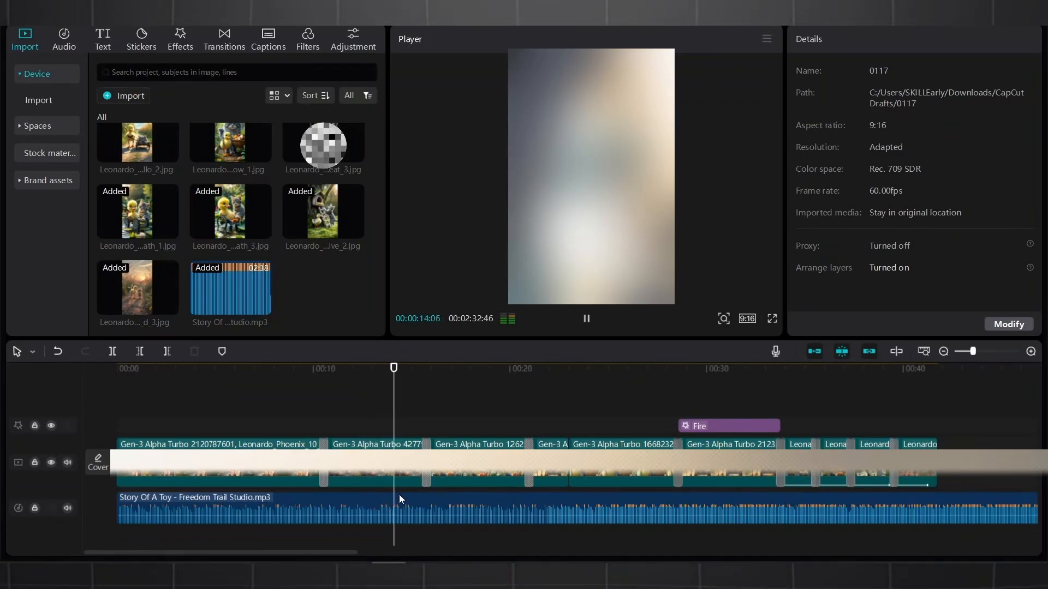
left_click(461, 542)
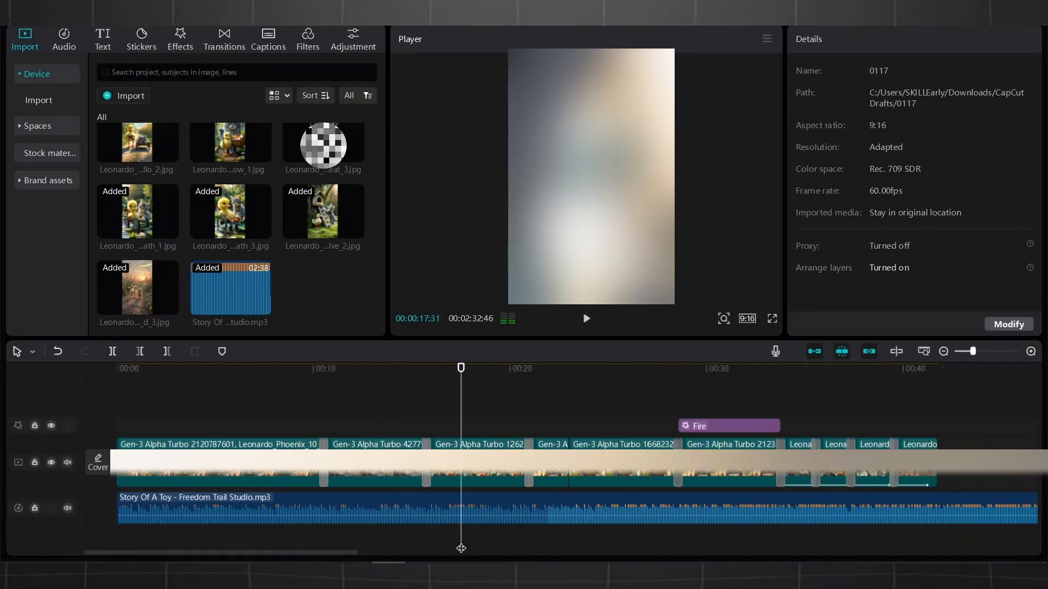
left_click(542, 542)
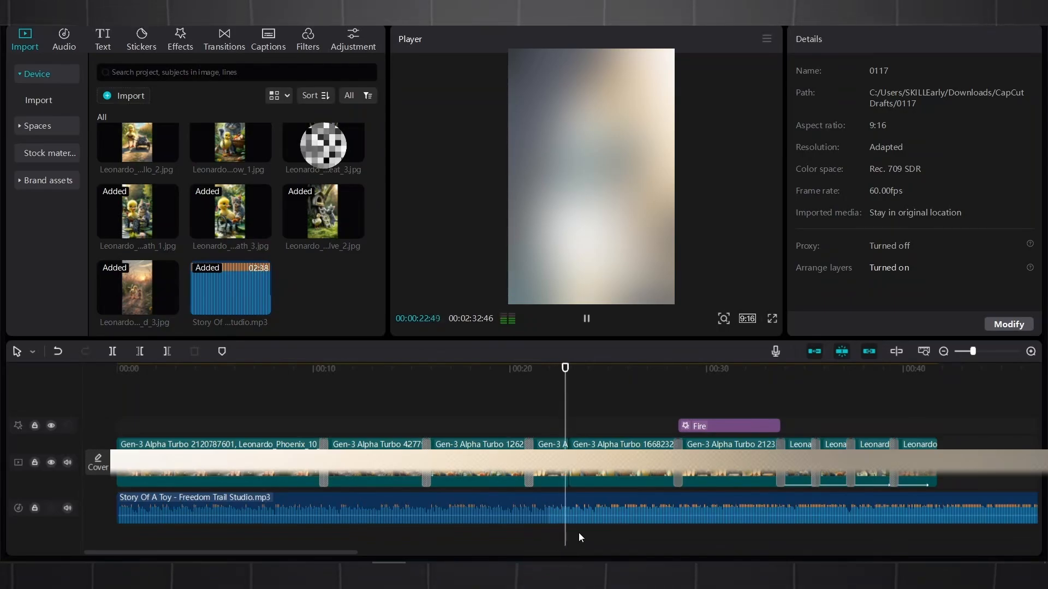
left_click(719, 536)
left_click(835, 532)
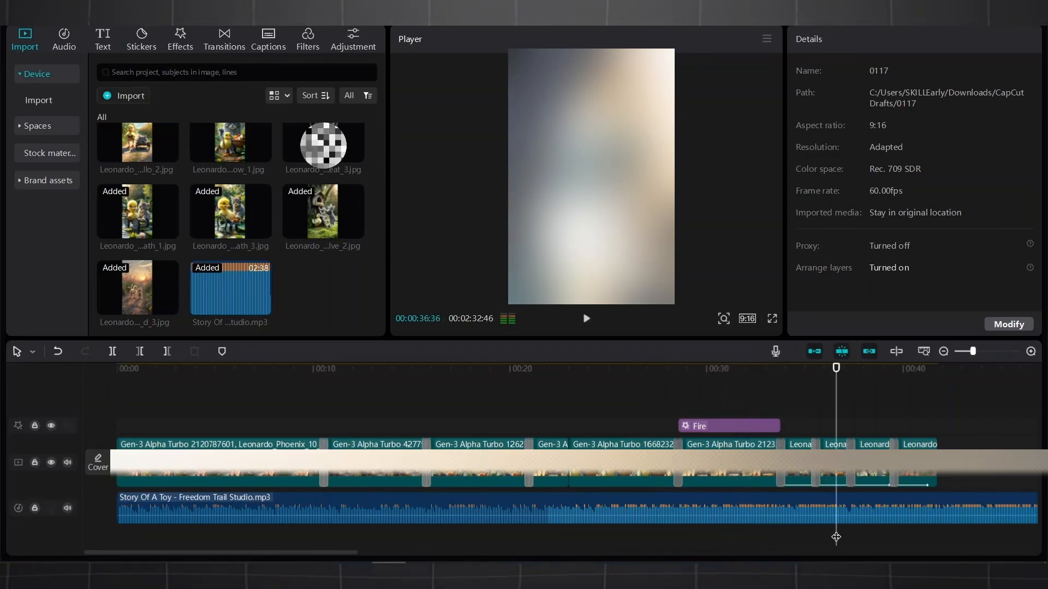
left_click(894, 523)
left_click(909, 536)
Step: Split the music track at the video's end, 00:00:41:45, and delete the excess music beyond it
left_click_drag(909, 536, 936, 533)
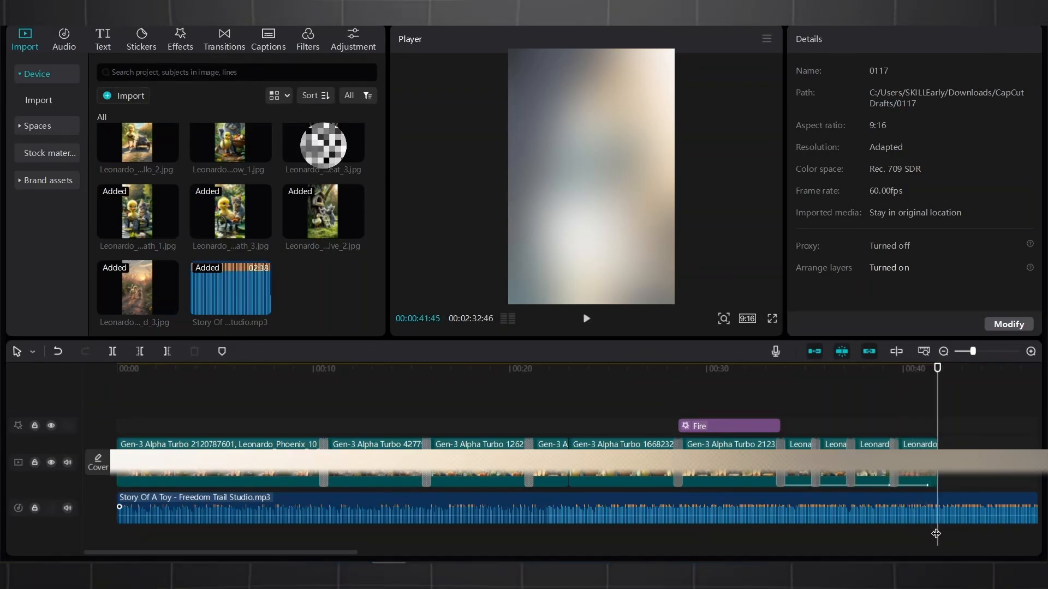
key("ctrl+b")
key("ctrl+z")
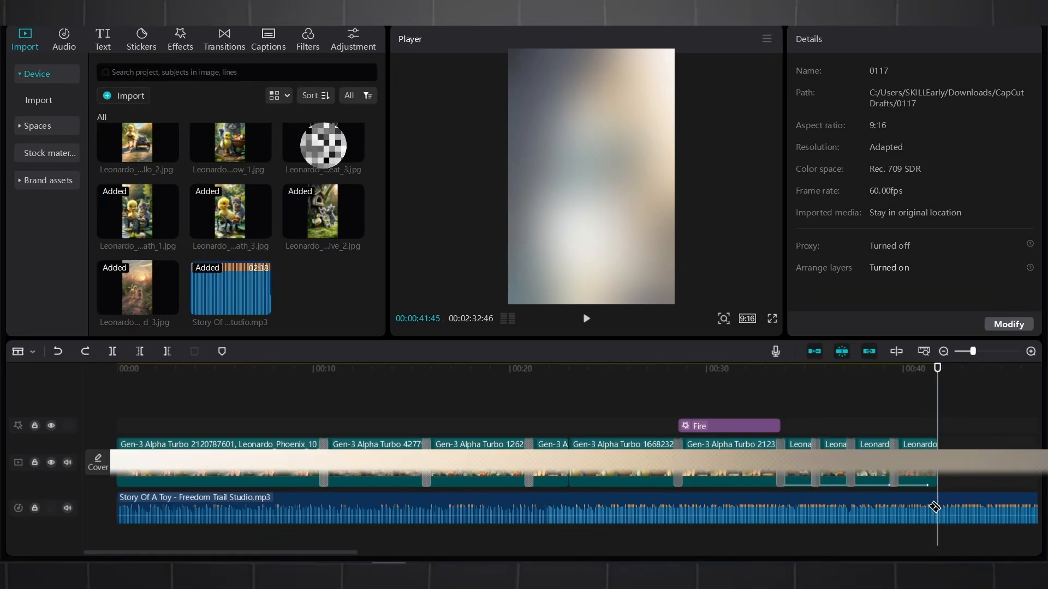
left_click(936, 507)
key("a")
left_click(960, 507)
key("Delete")
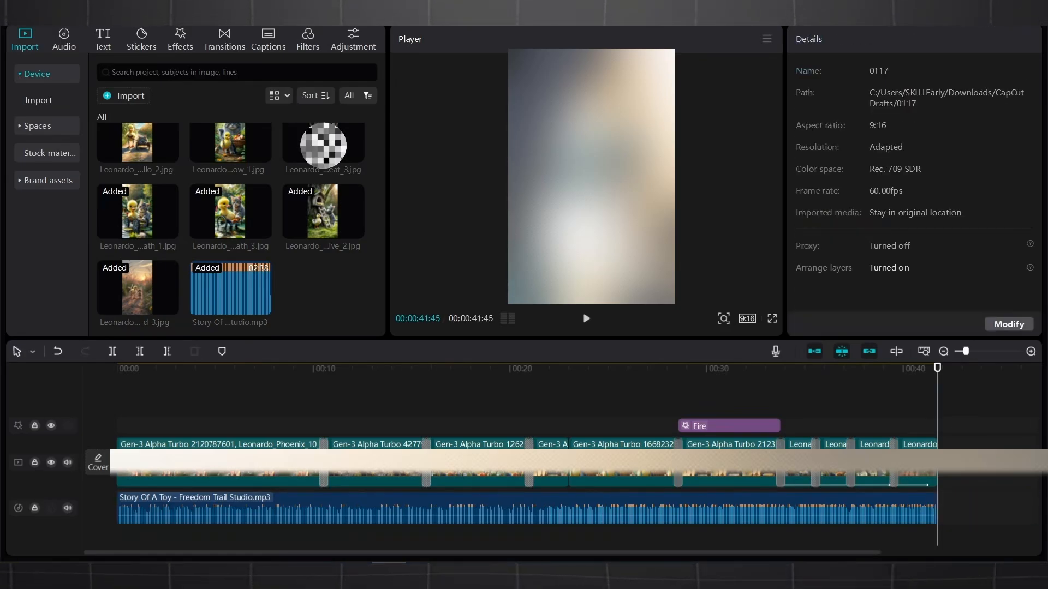
Step: Set the last Leonardo still's Scre...Wipe In animation to a 2.1 s duration and play the result
left_click(916, 466)
left_click(857, 38)
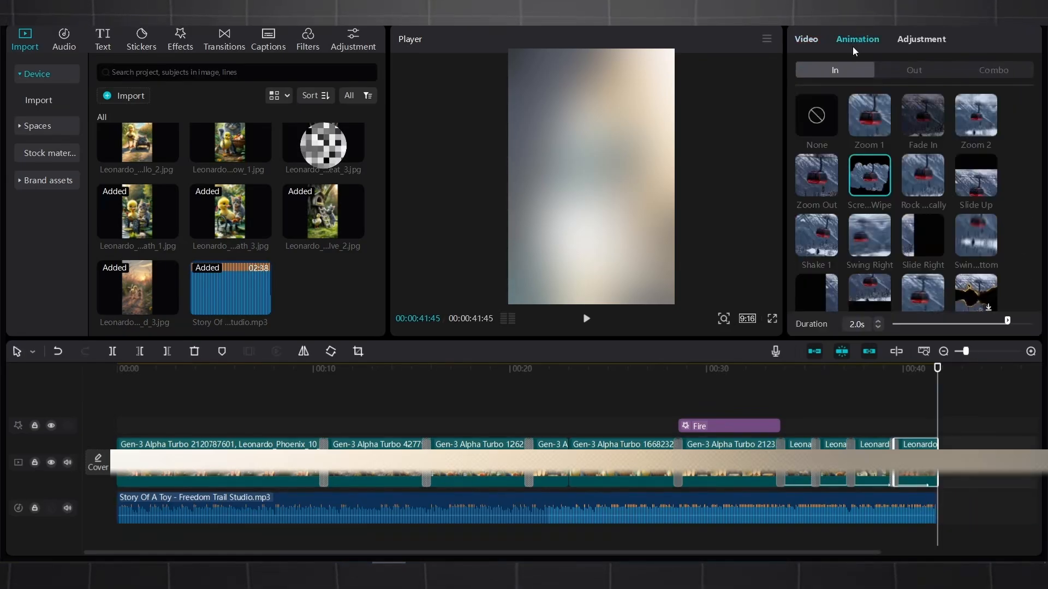
left_click(866, 172)
left_click_drag(1007, 323, 1010, 322)
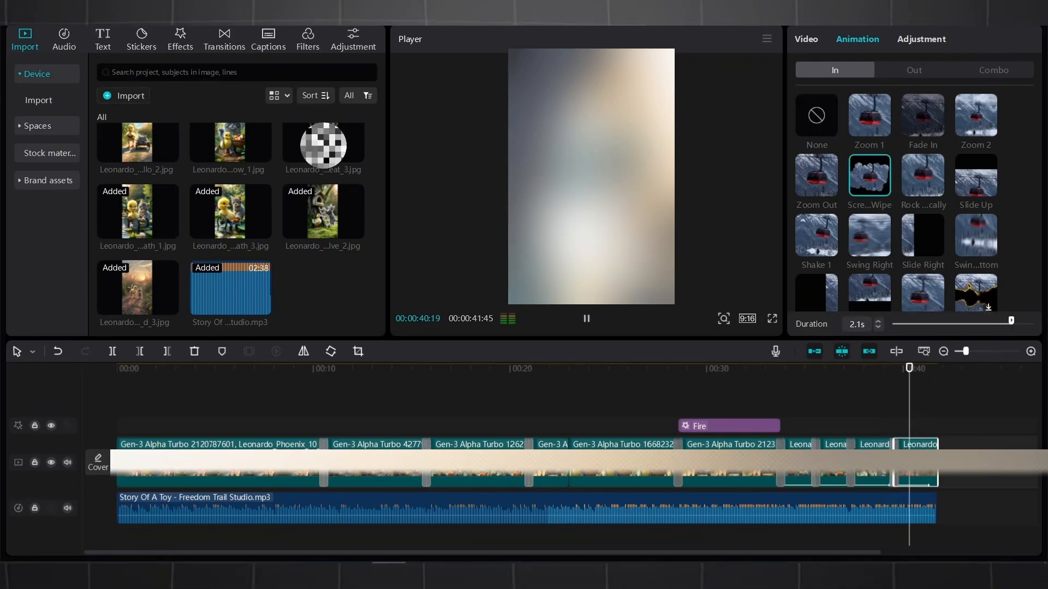
left_click(911, 424)
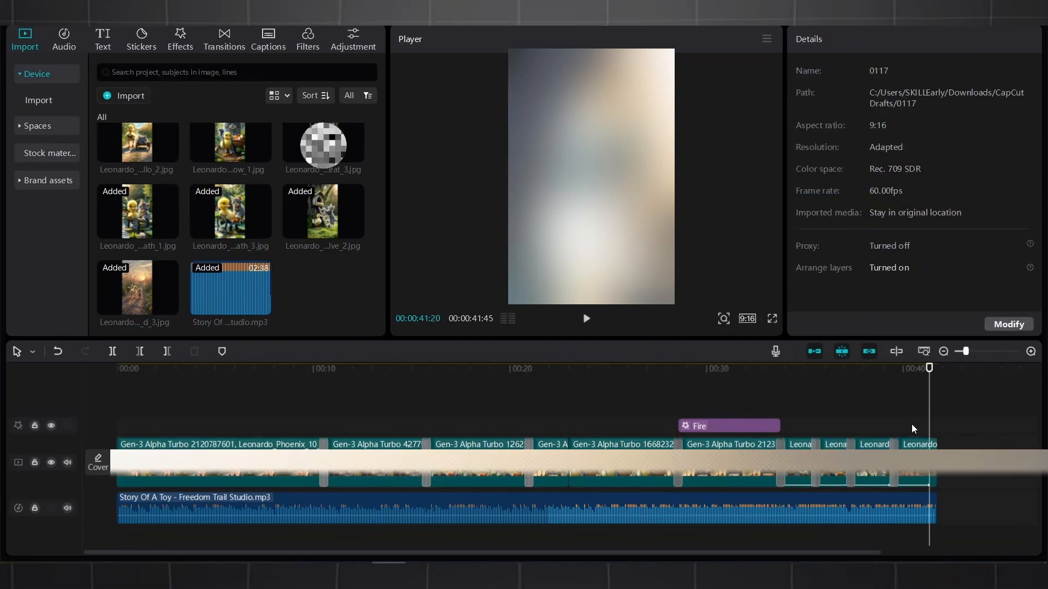
left_click(904, 427)
Step: Find the Slow Zoom video effect by searching for zoom, place it above the last Leonardo still, and preview it
left_click(899, 427)
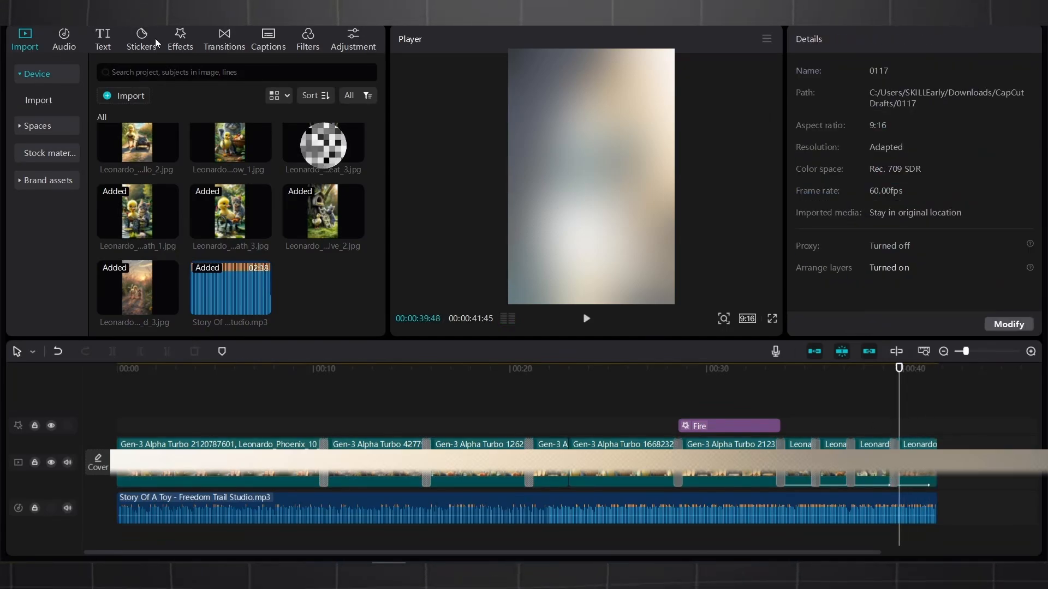
left_click(181, 39)
left_click(163, 75)
left_click(164, 114)
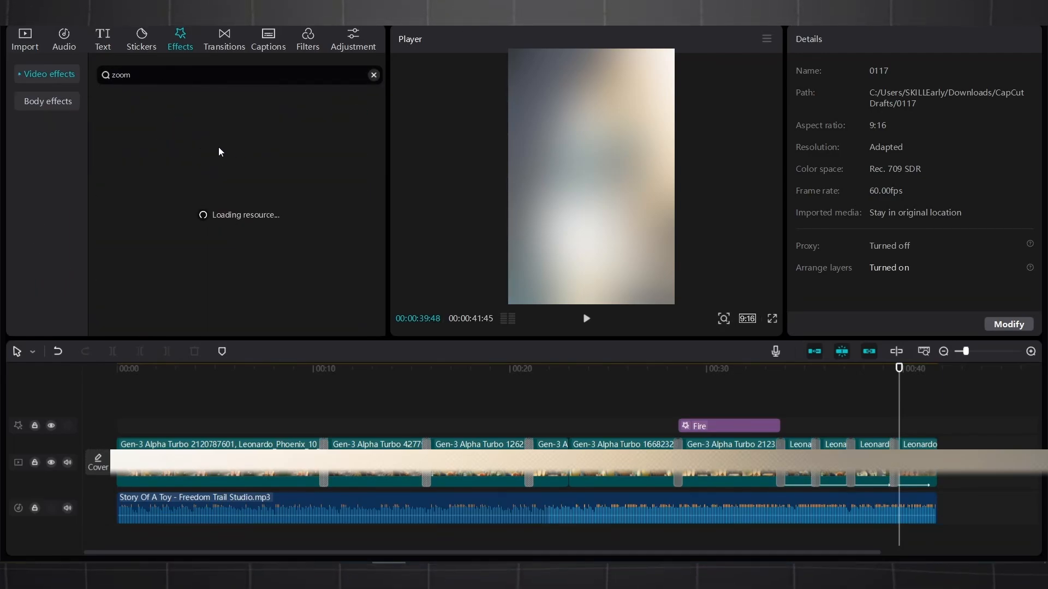
left_click(41, 71)
left_click(157, 75)
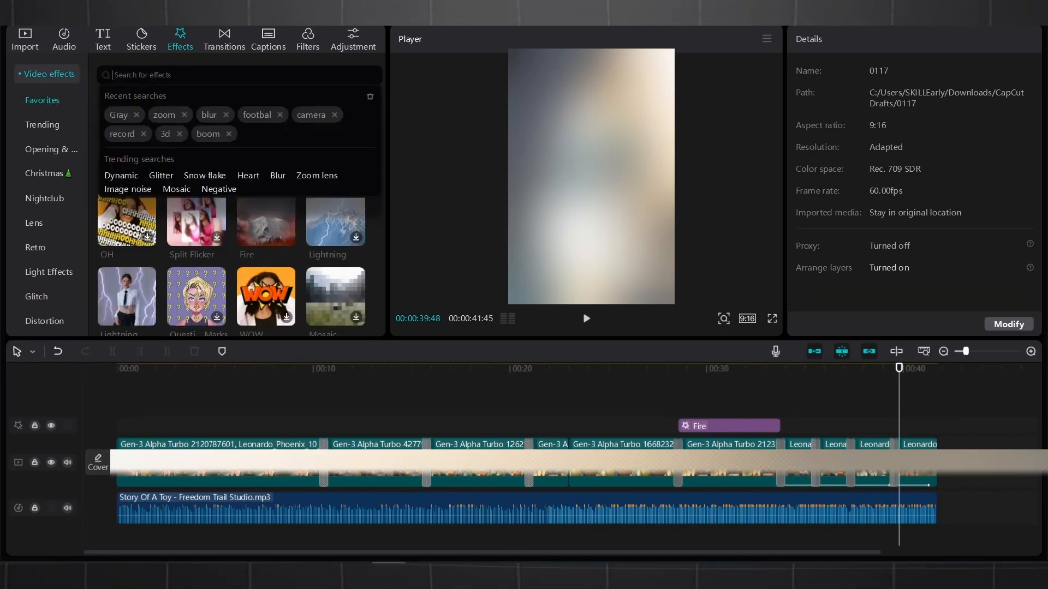
left_click(161, 116)
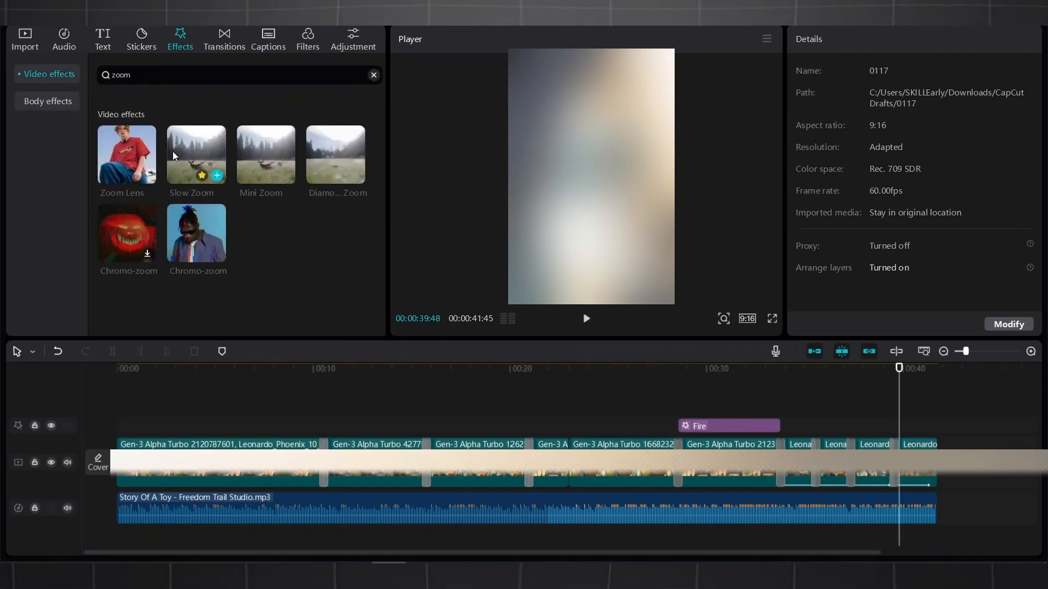
left_click_drag(187, 136, 921, 423)
key("space")
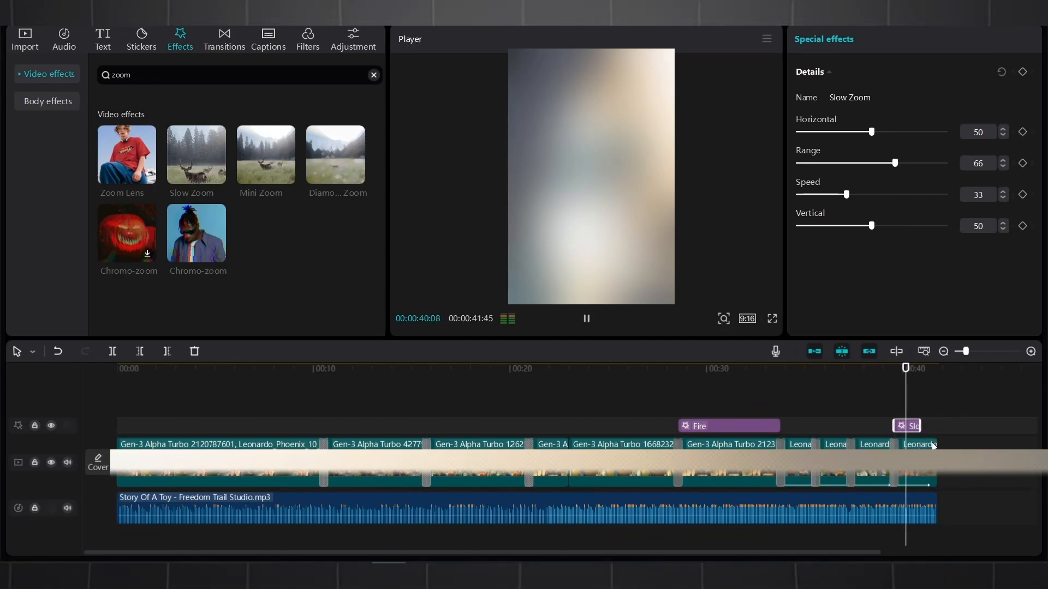
key("space")
left_click(908, 403)
key("space")
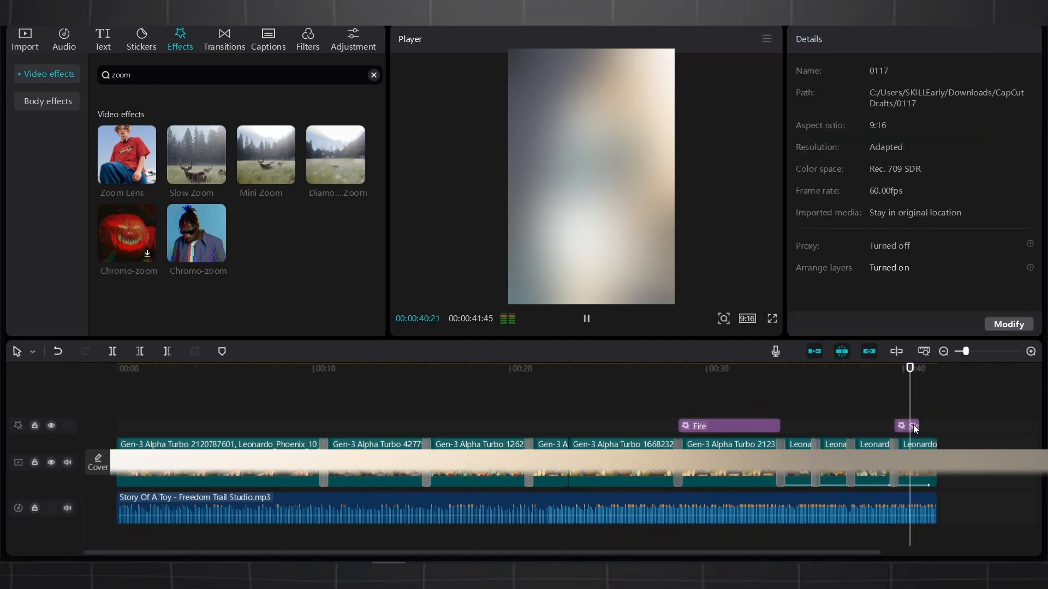
Step: Adjust the Slow Zoom effect over the last still to Range 48, Vertical 39 and Horizontal 28
left_click(913, 425)
left_click(833, 163)
left_click_drag(834, 164, 868, 165)
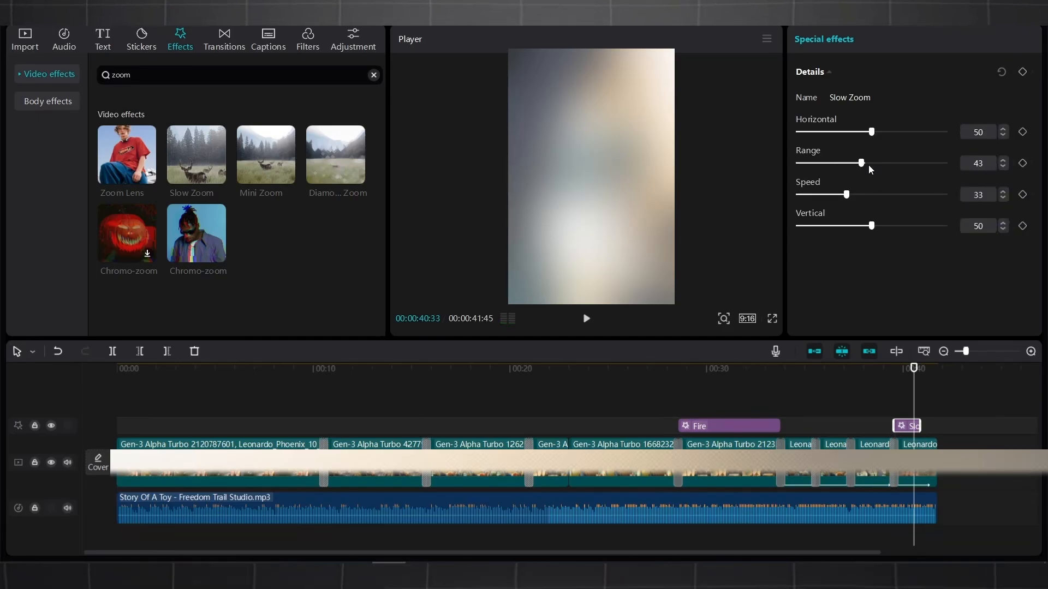
left_click_drag(871, 226, 850, 226)
left_click(855, 225)
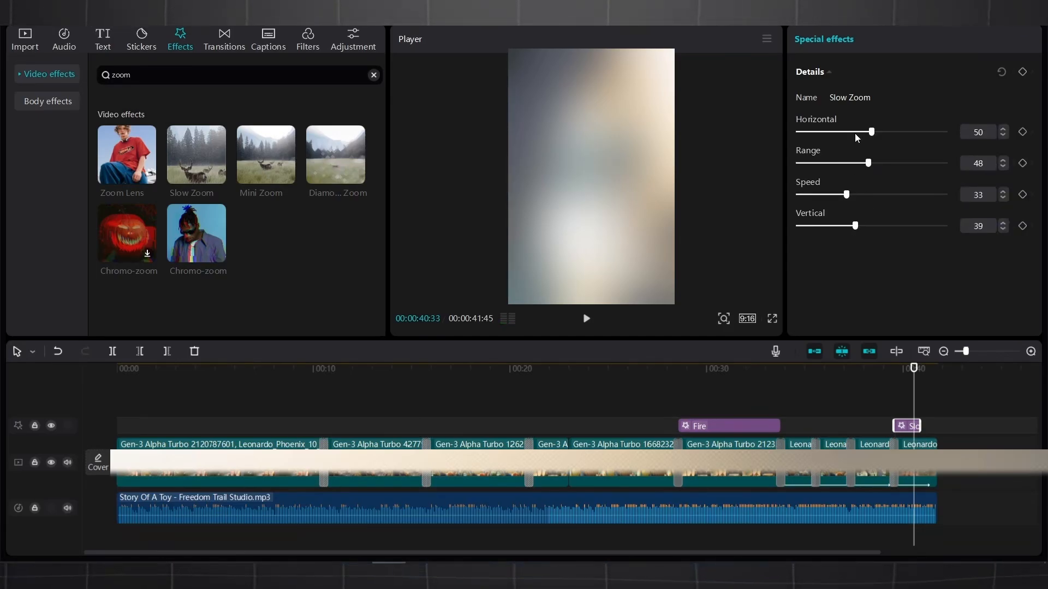
left_click_drag(871, 132, 838, 132)
Step: Play back the last still with its adjusted Slow Zoom effect, and watch the video from its start
key("space")
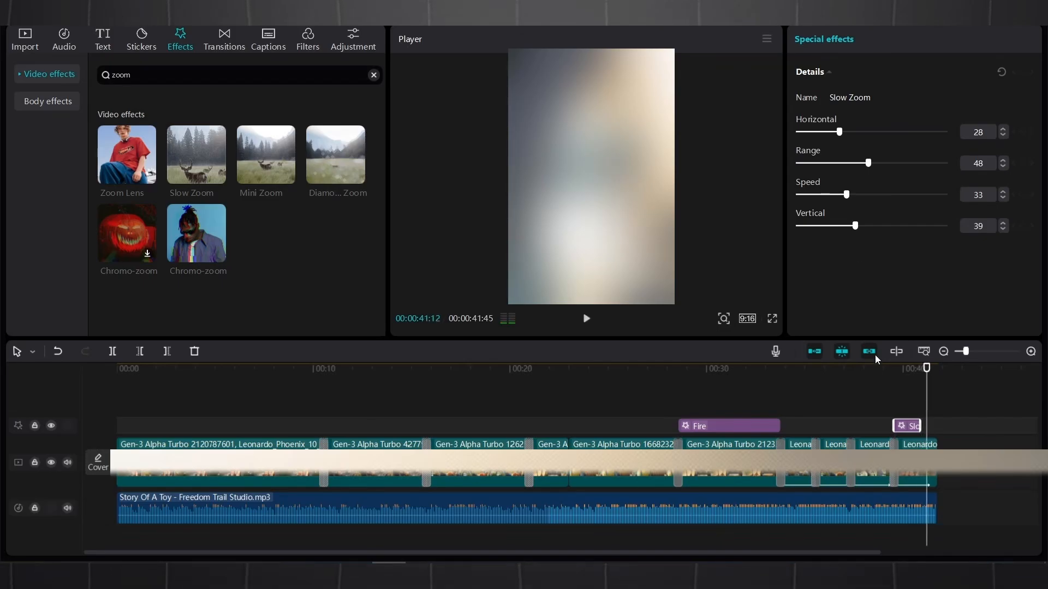
left_click(887, 402)
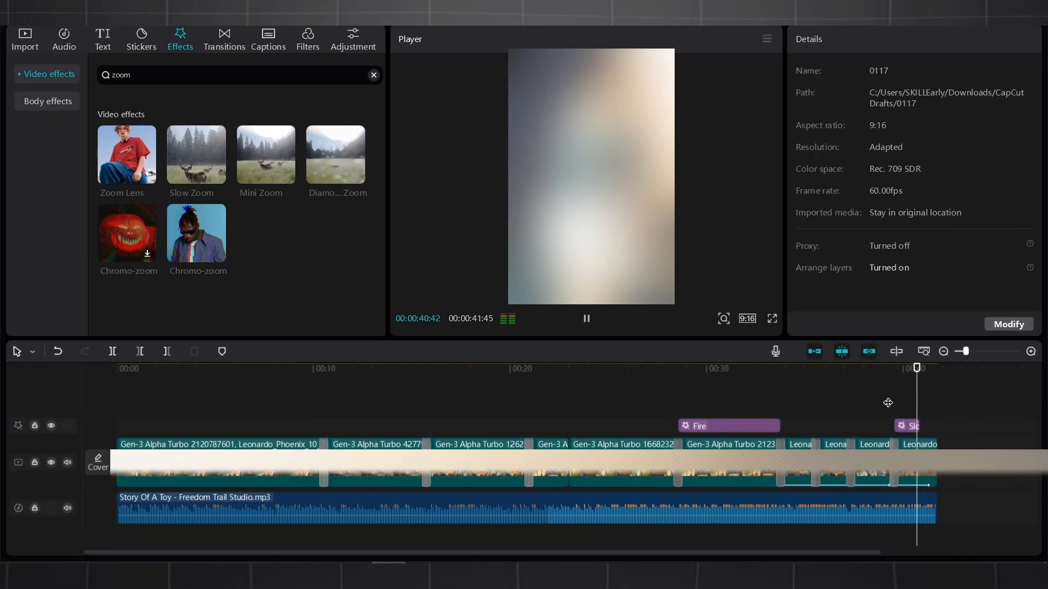
key("space")
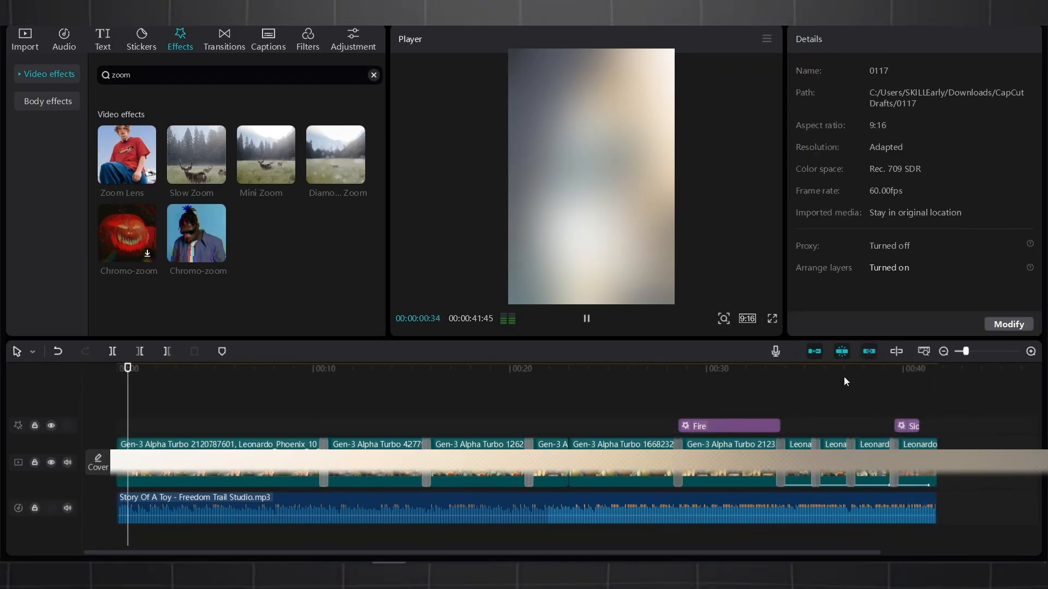
key("space")
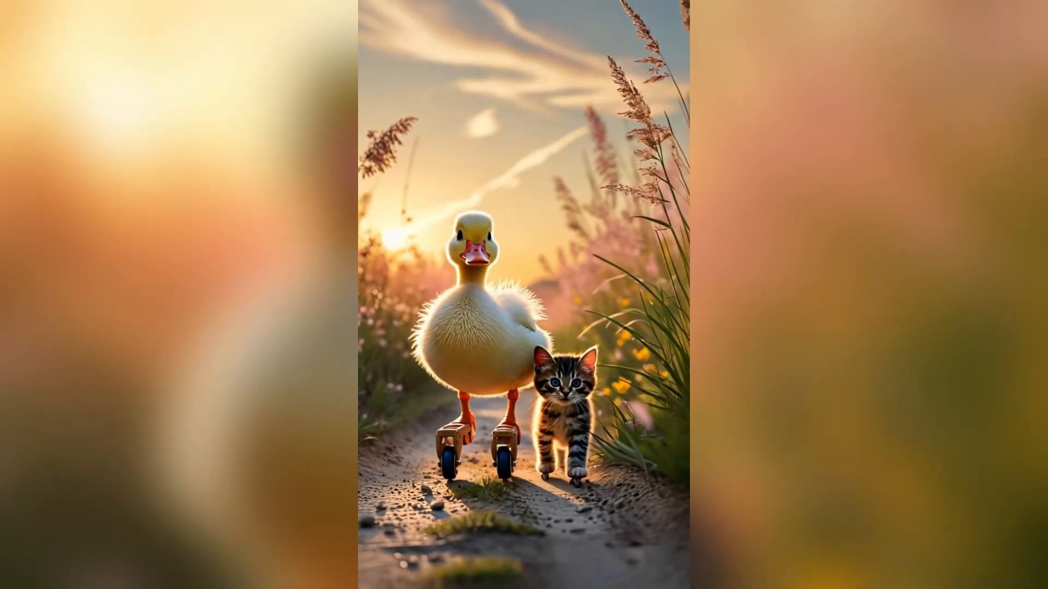